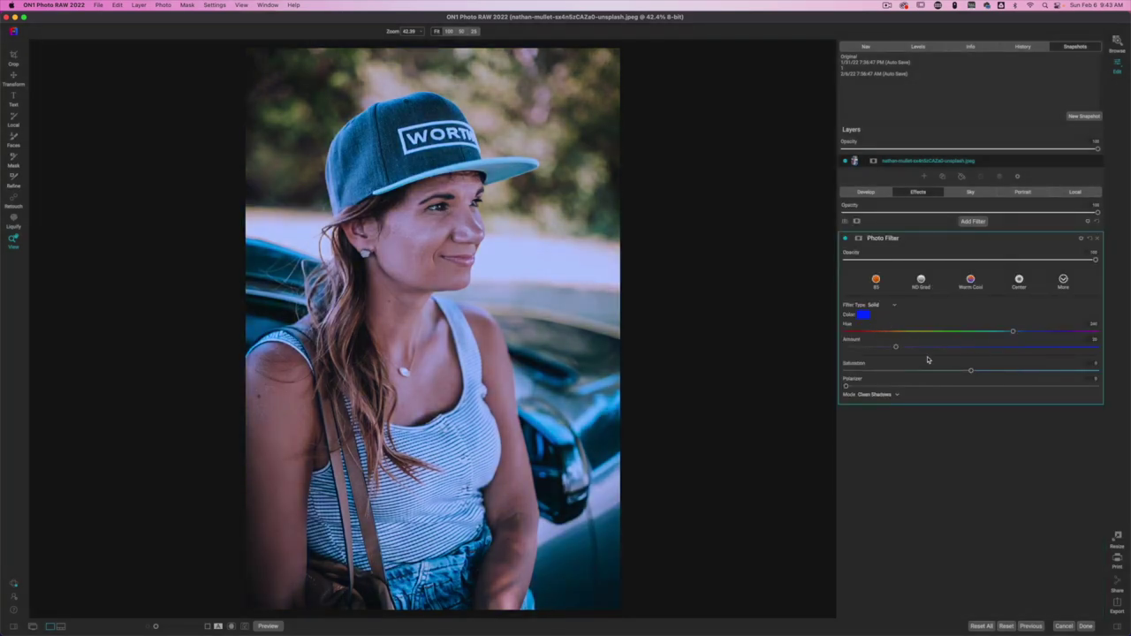
# - Zero the blue photo filter's Amount and rename the filter Shadows
pyautogui.moveTo(891, 347); pyautogui.dragTo(826, 351)
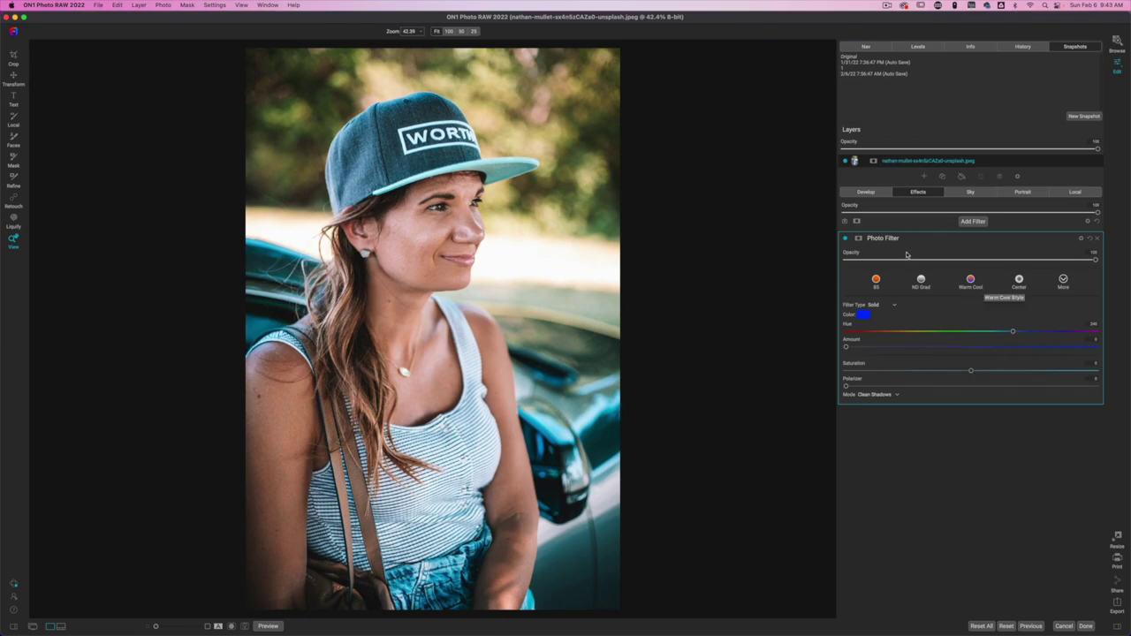
pyautogui.click(877, 241)
pyautogui.doubleClick(877, 239)
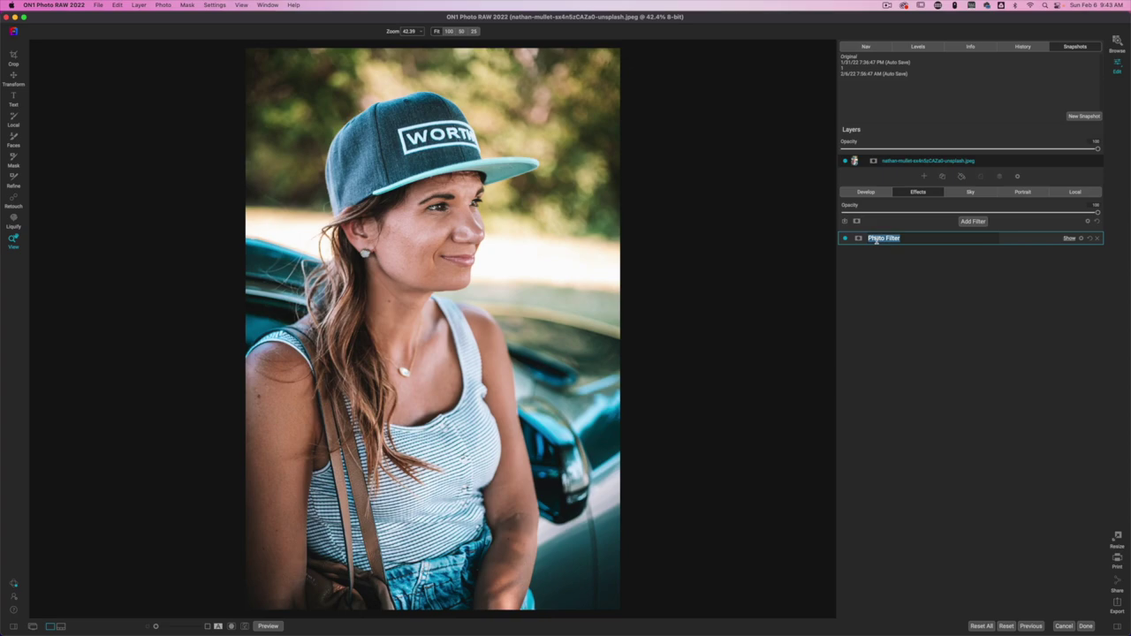
pyautogui.write('Shadows')
pyautogui.press('Return')
pyautogui.click(880, 240)
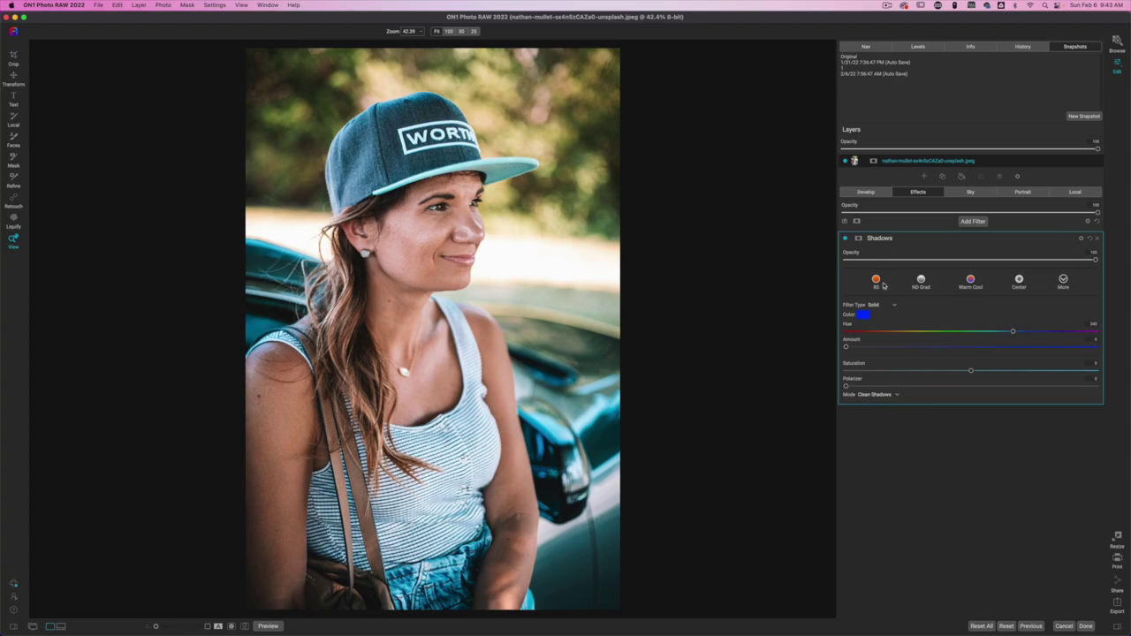
# - Limit the Shadows filter to shadows, with Range 100 and Highlights protection about 90
pyautogui.click(1081, 241)
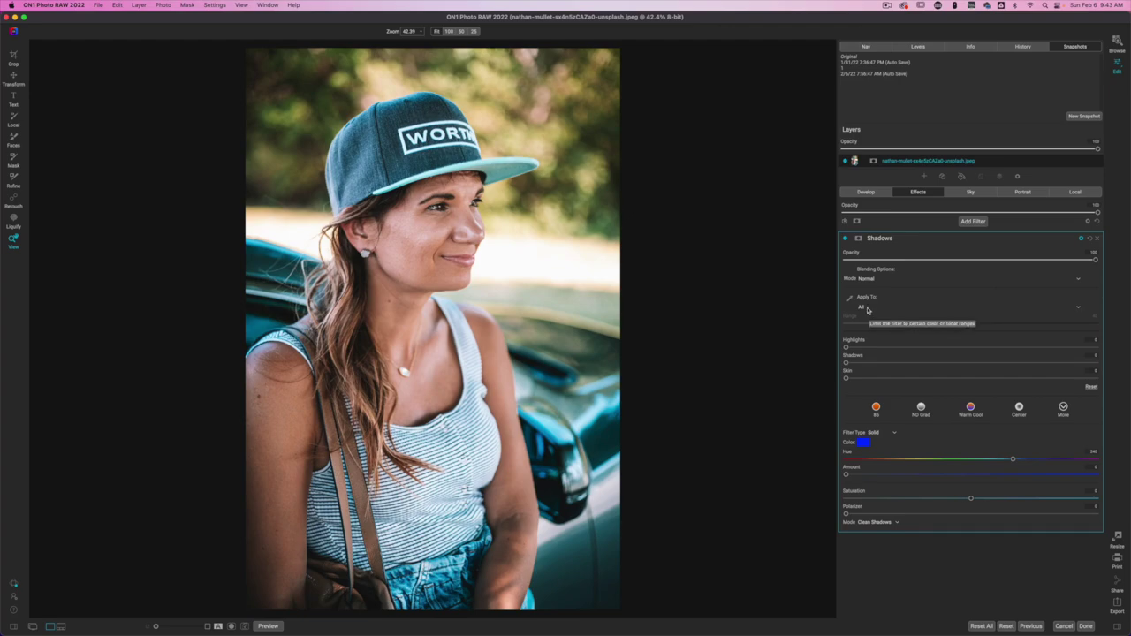
pyautogui.click(867, 308)
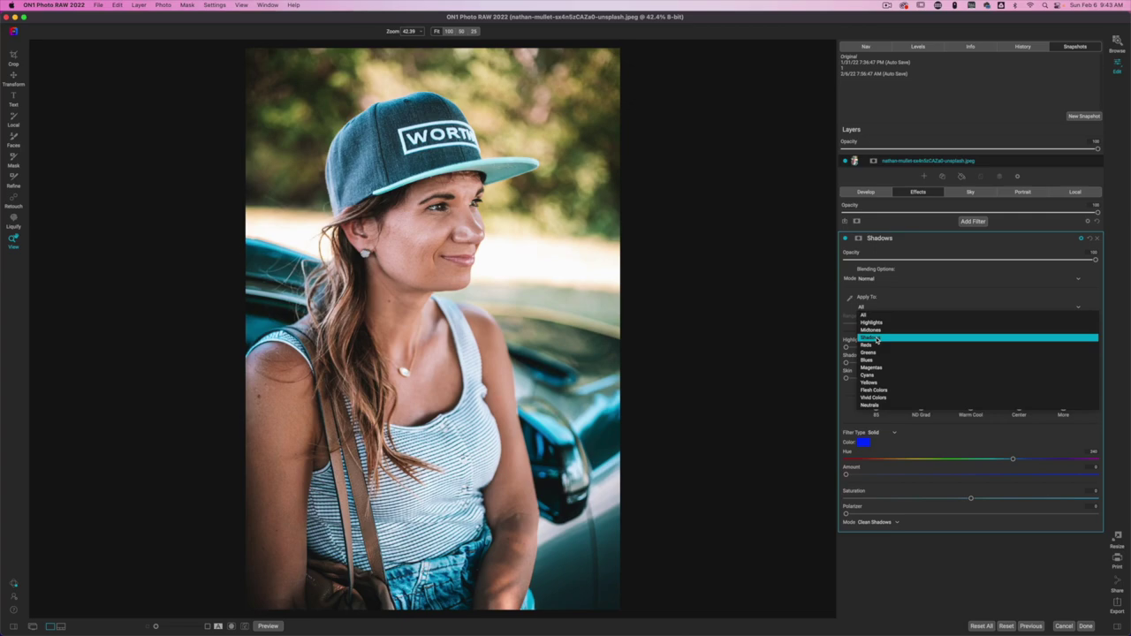
pyautogui.click(875, 339)
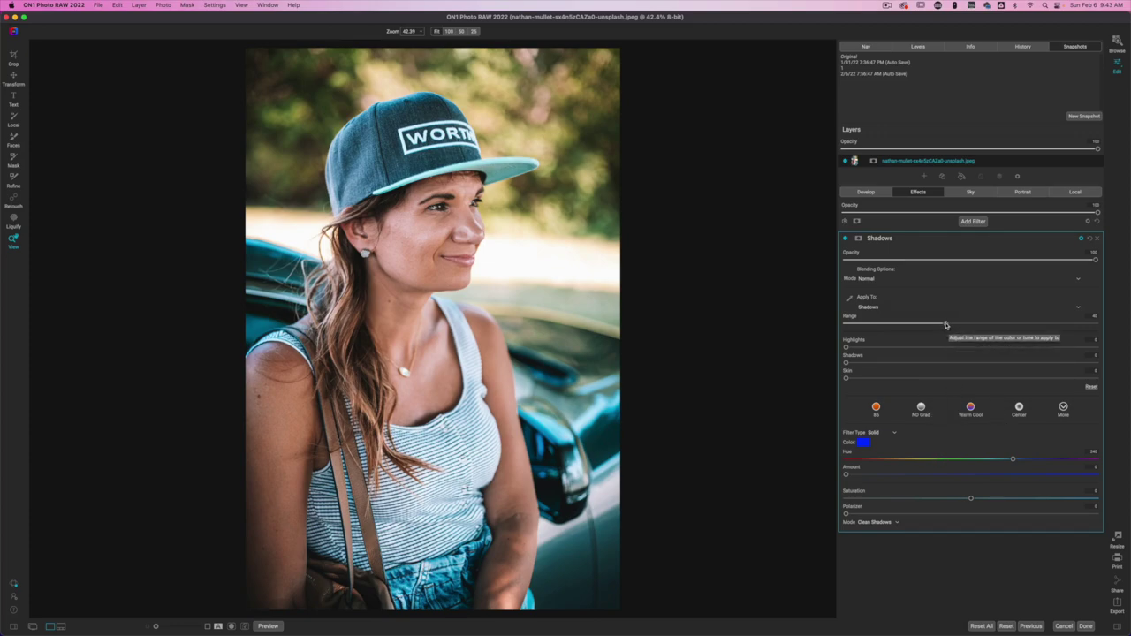
pyautogui.moveTo(945, 326); pyautogui.dragTo(1111, 326)
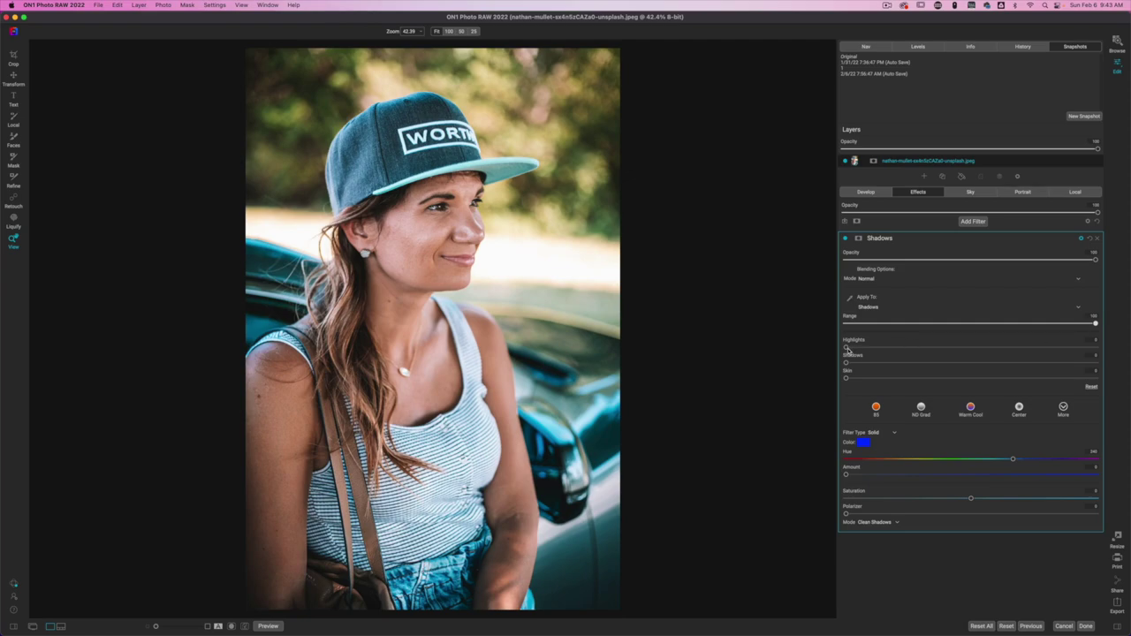
pyautogui.moveTo(846, 348); pyautogui.dragTo(1113, 353)
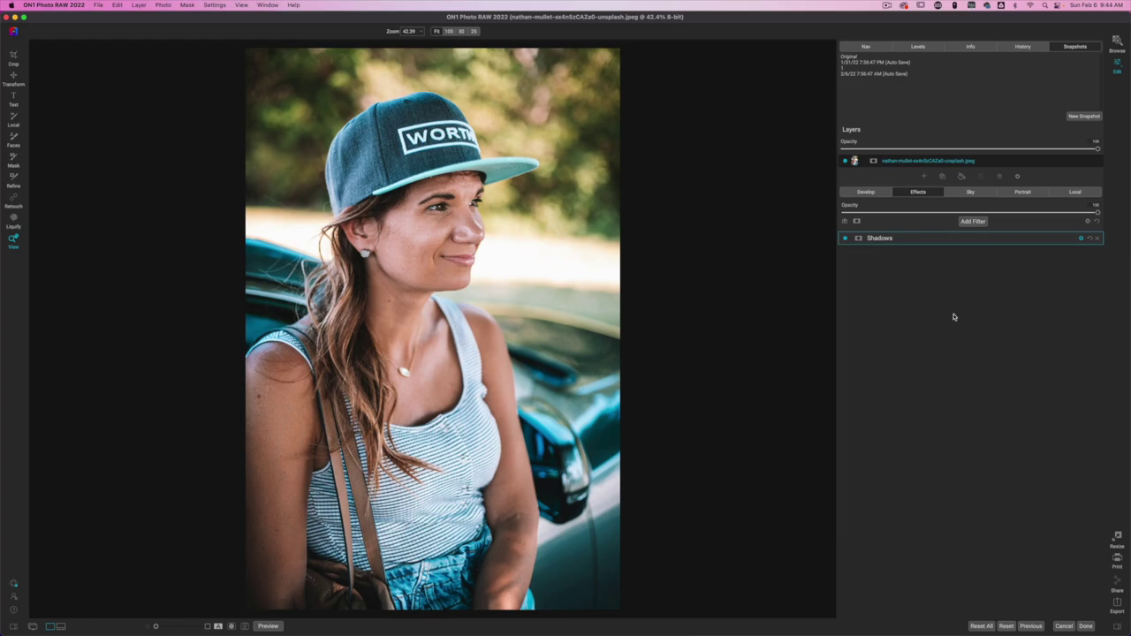
# - Add a second Photo Filter named Midtones and lower its Amount to 0
pyautogui.click(972, 221)
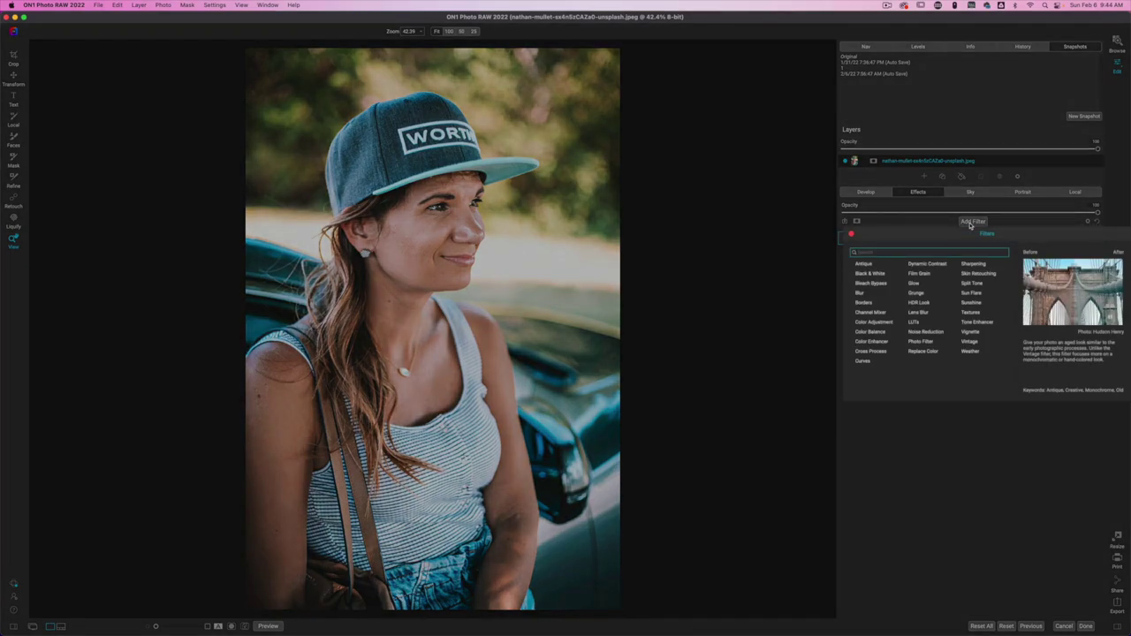
pyautogui.click(915, 346)
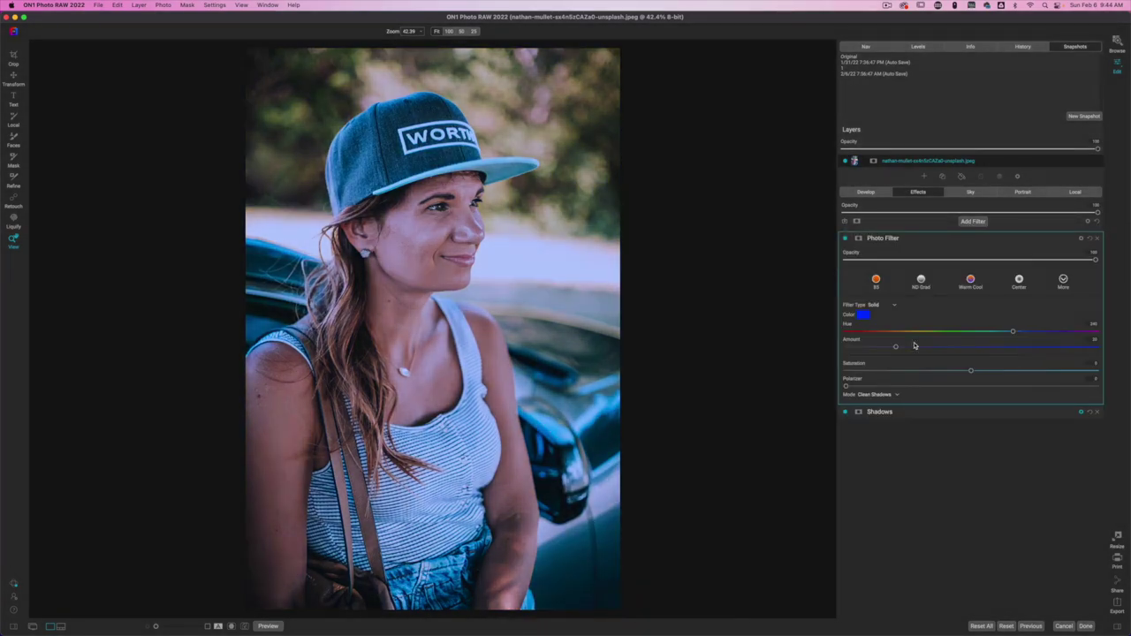
pyautogui.doubleClick(882, 240)
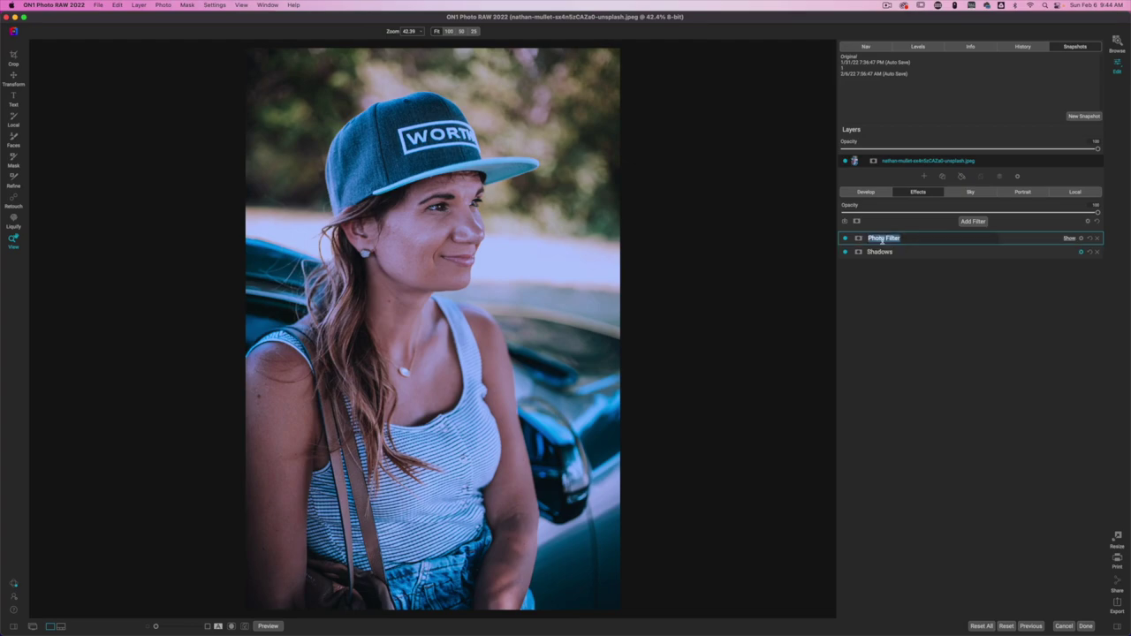
pyautogui.write('Midtones')
pyautogui.press('Return')
pyautogui.click(895, 241)
pyautogui.moveTo(894, 346); pyautogui.dragTo(840, 348)
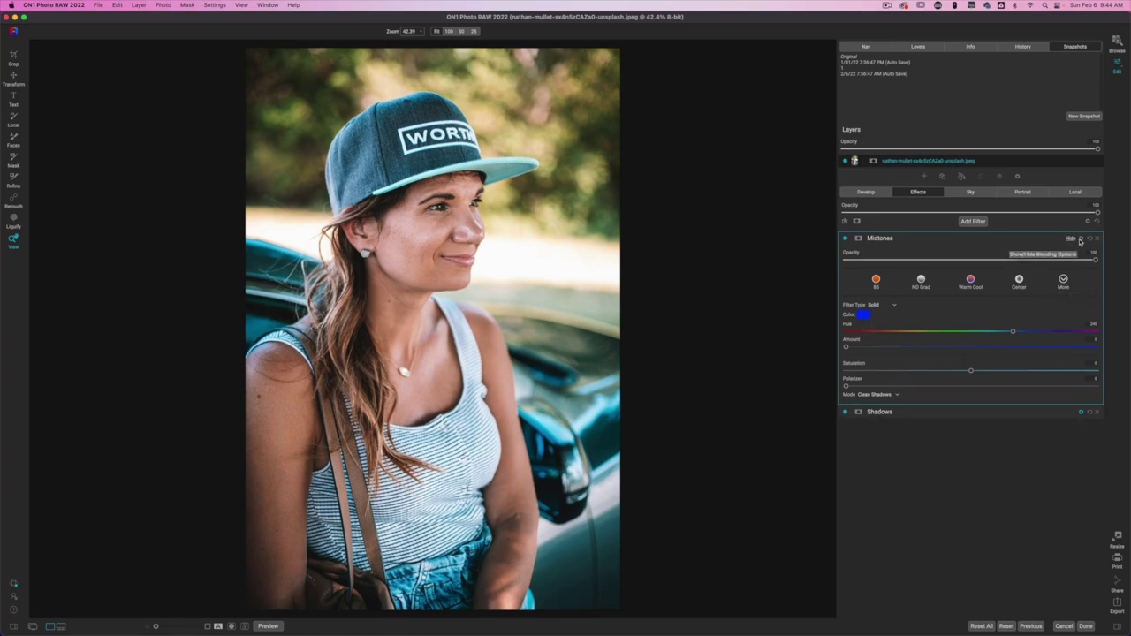
# - Apply Midtones only, with Highlights protection about 64 and Shadows nudged higher
pyautogui.click(1081, 239)
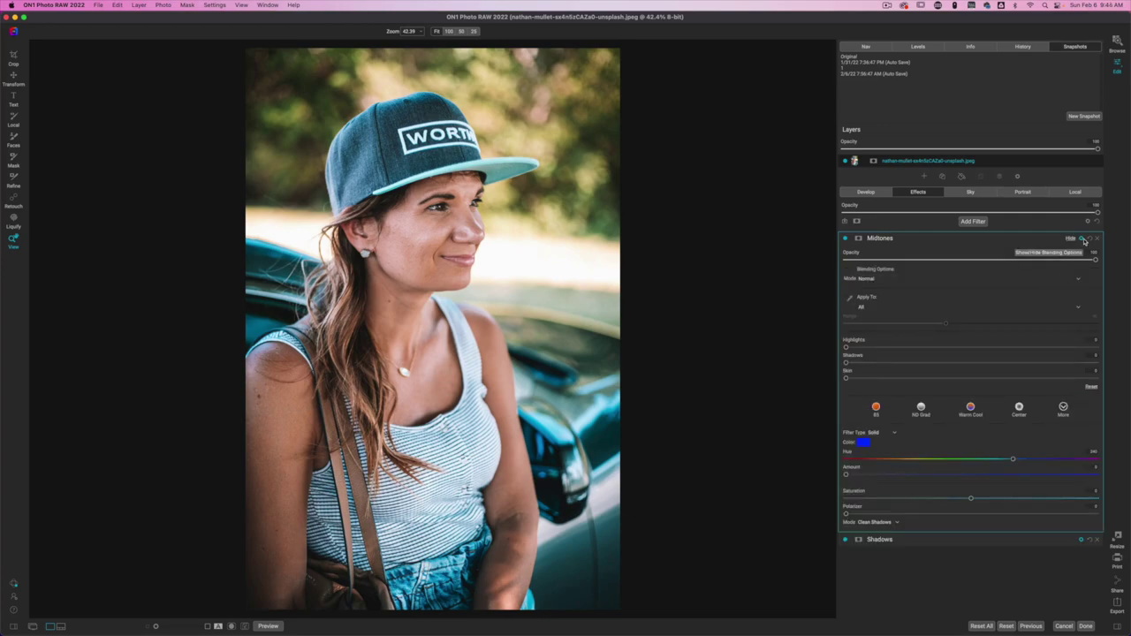
pyautogui.click(867, 309)
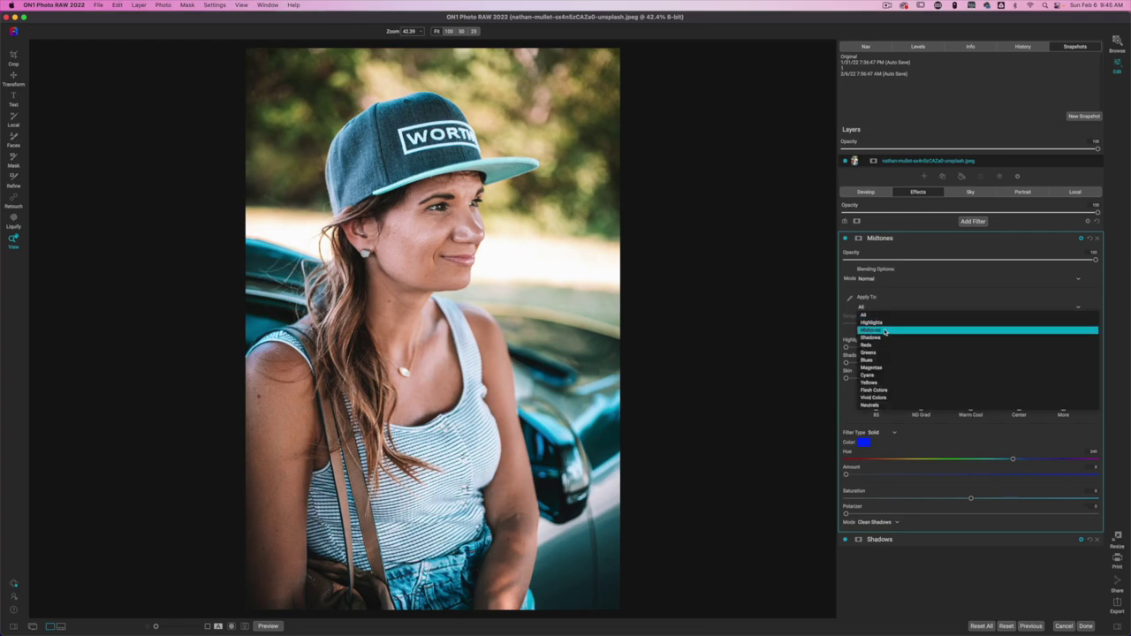
pyautogui.click(884, 331)
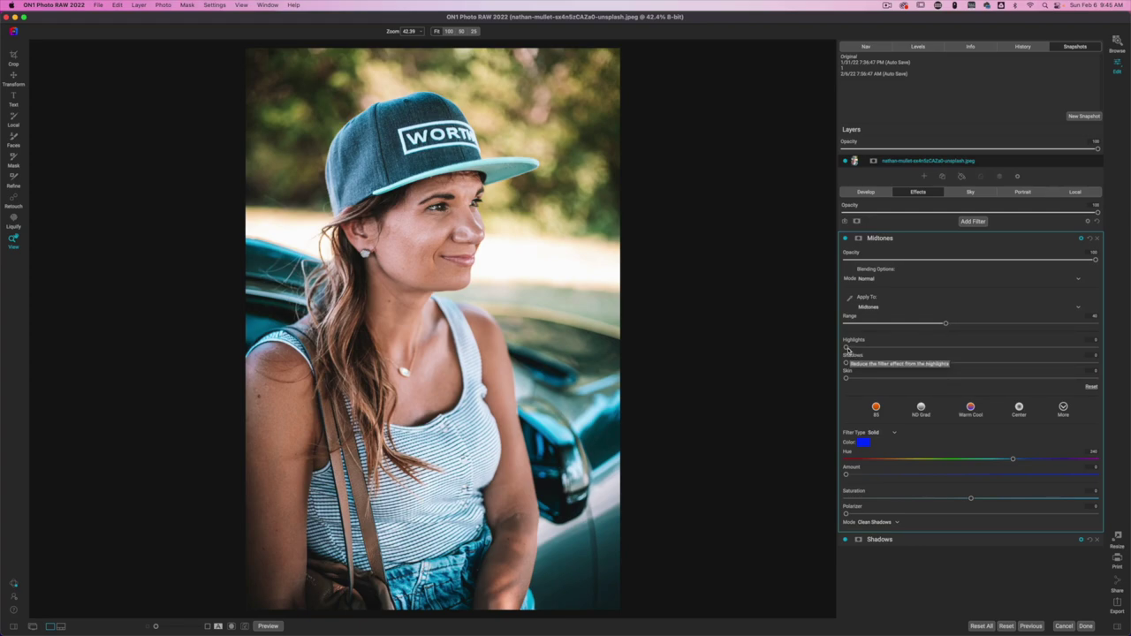
pyautogui.moveTo(846, 348); pyautogui.dragTo(1110, 353)
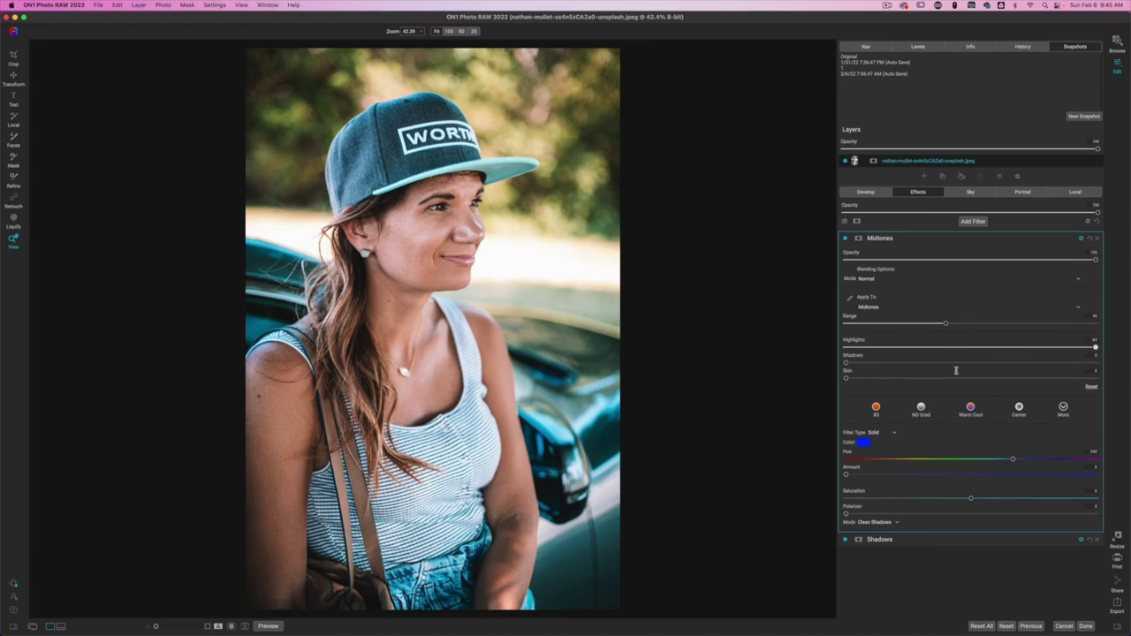
pyautogui.moveTo(846, 362); pyautogui.dragTo(1113, 367)
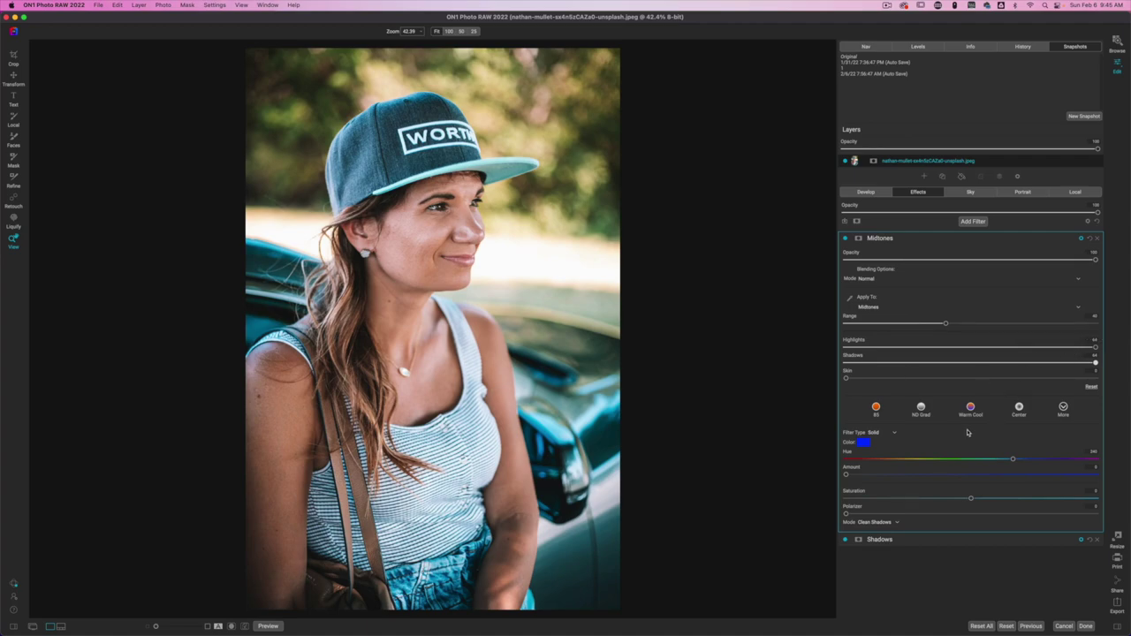
pyautogui.click(923, 239)
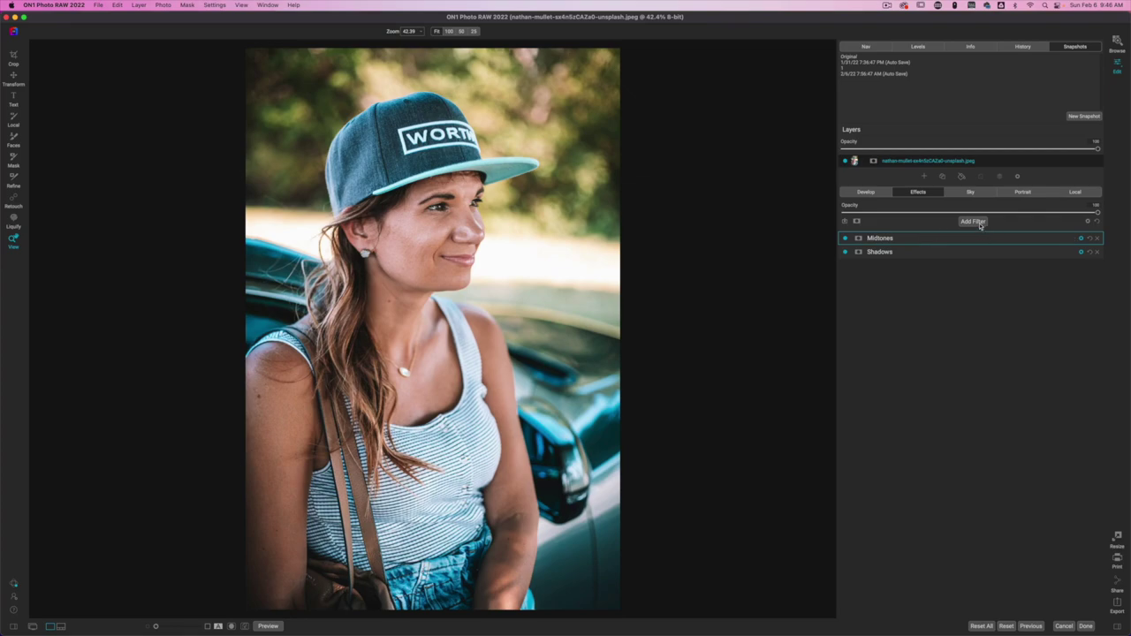
# - Add a third Photo Filter named Highlights with its Amount at 0
pyautogui.click(973, 221)
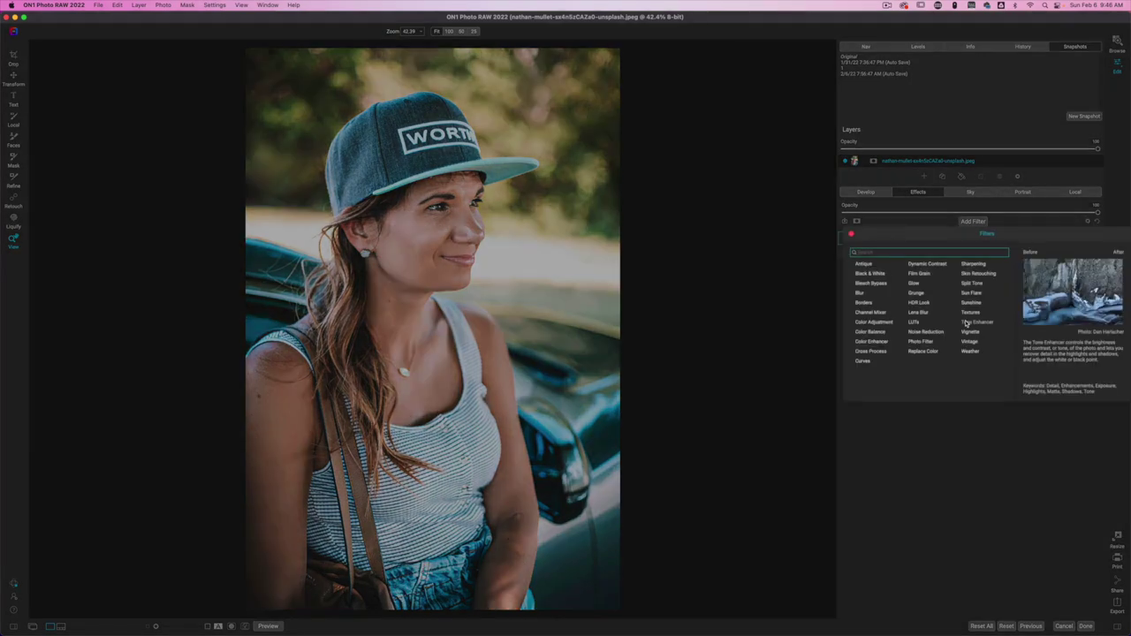
pyautogui.click(920, 341)
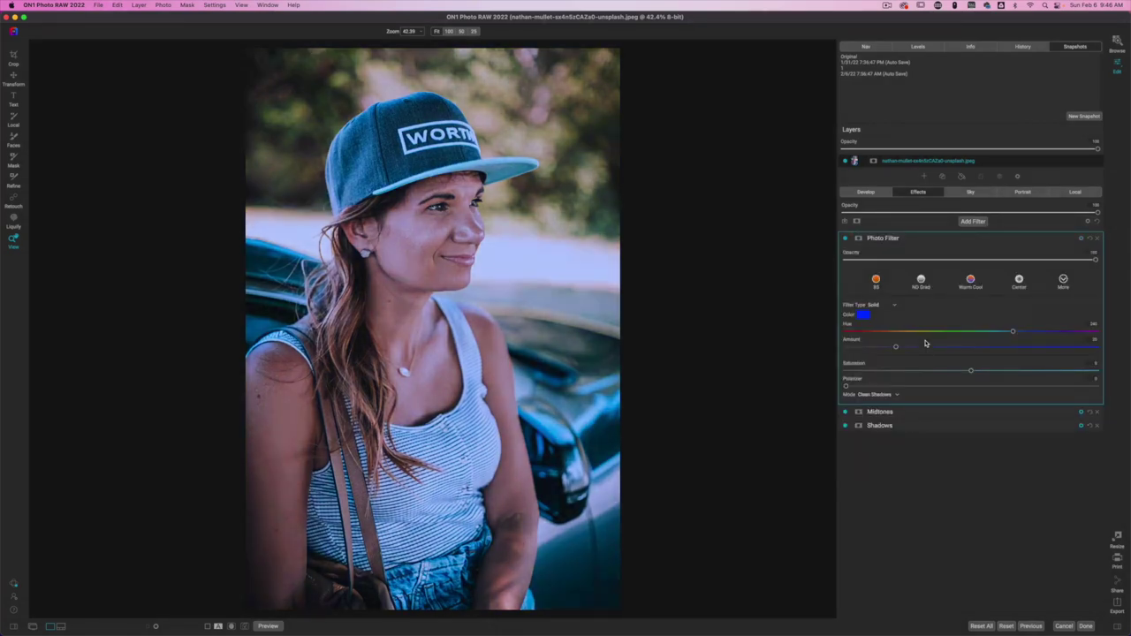
pyautogui.doubleClick(886, 237)
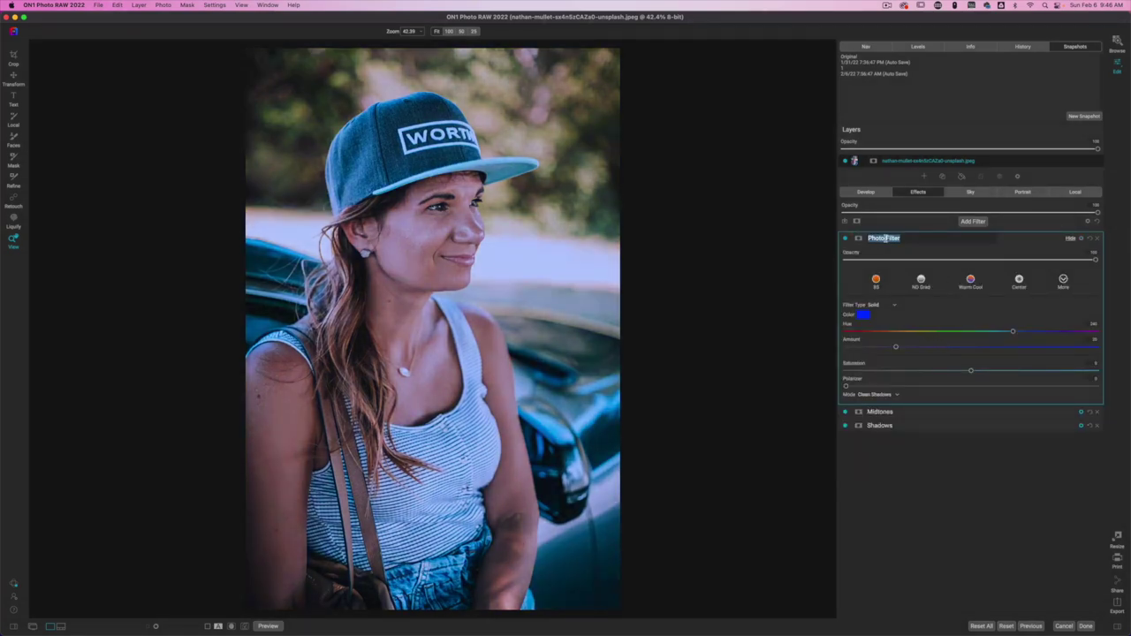
pyautogui.write('Highlights')
pyautogui.press('Return')
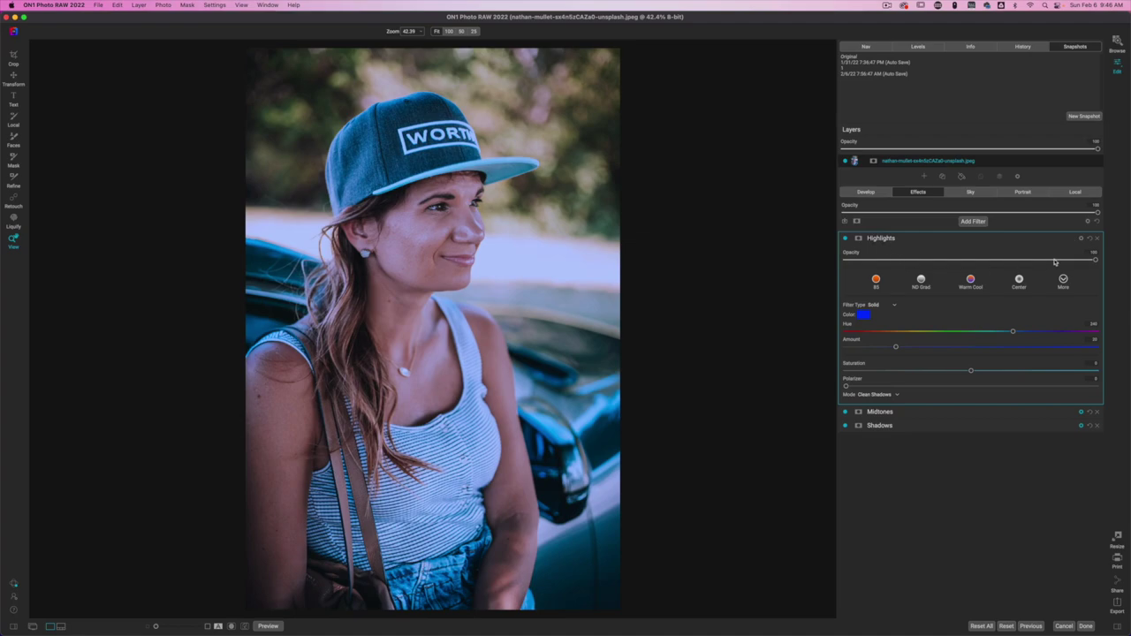
pyautogui.moveTo(895, 347); pyautogui.dragTo(821, 351)
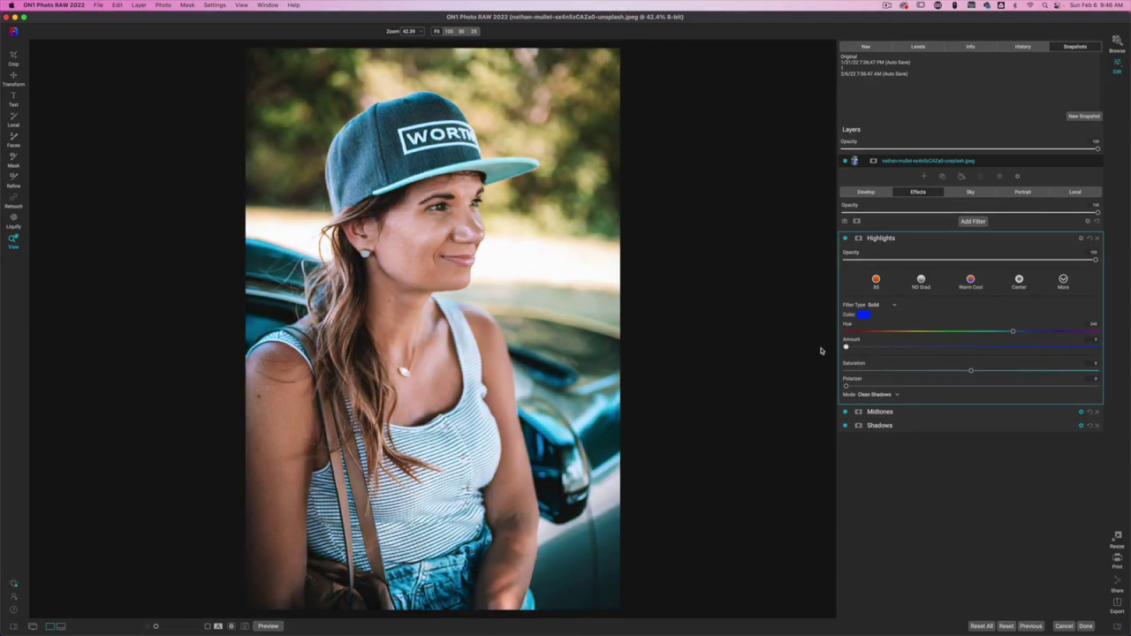
# - Restrict the Highlights filter to highlights with a Range of about 80
pyautogui.click(1081, 239)
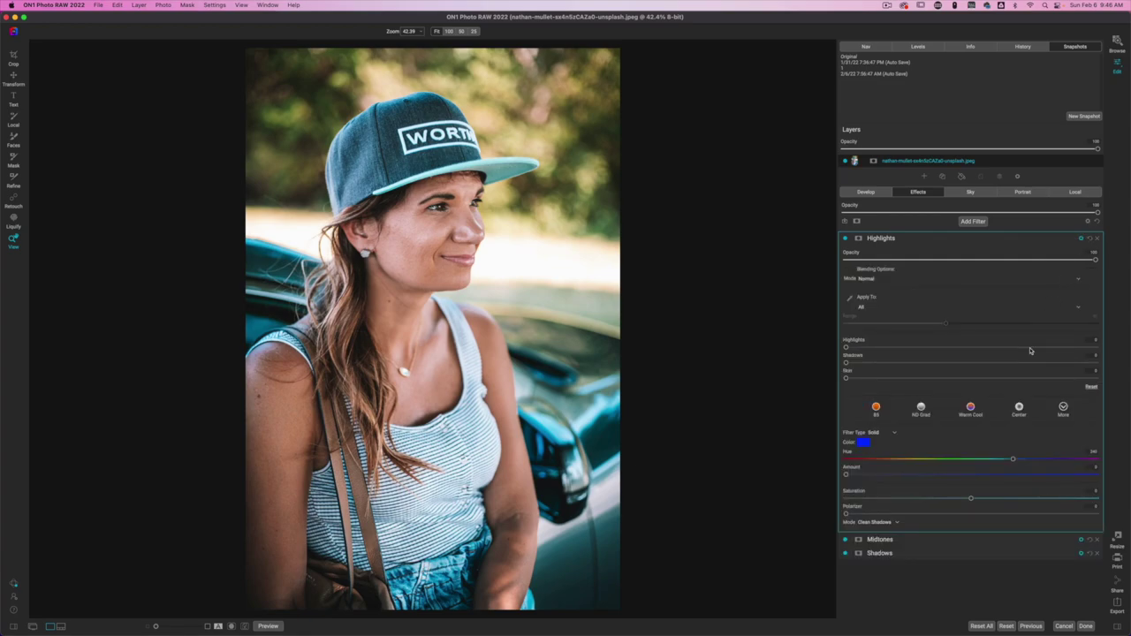
pyautogui.click(864, 309)
pyautogui.click(870, 325)
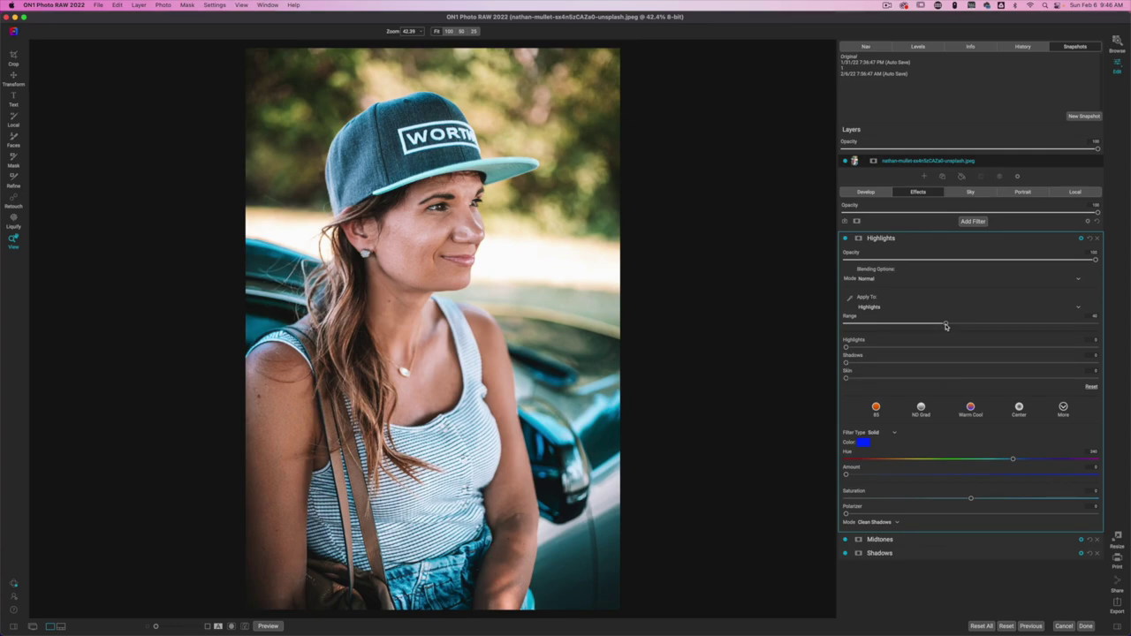
pyautogui.moveTo(945, 326); pyautogui.dragTo(1100, 340)
pyautogui.click(910, 239)
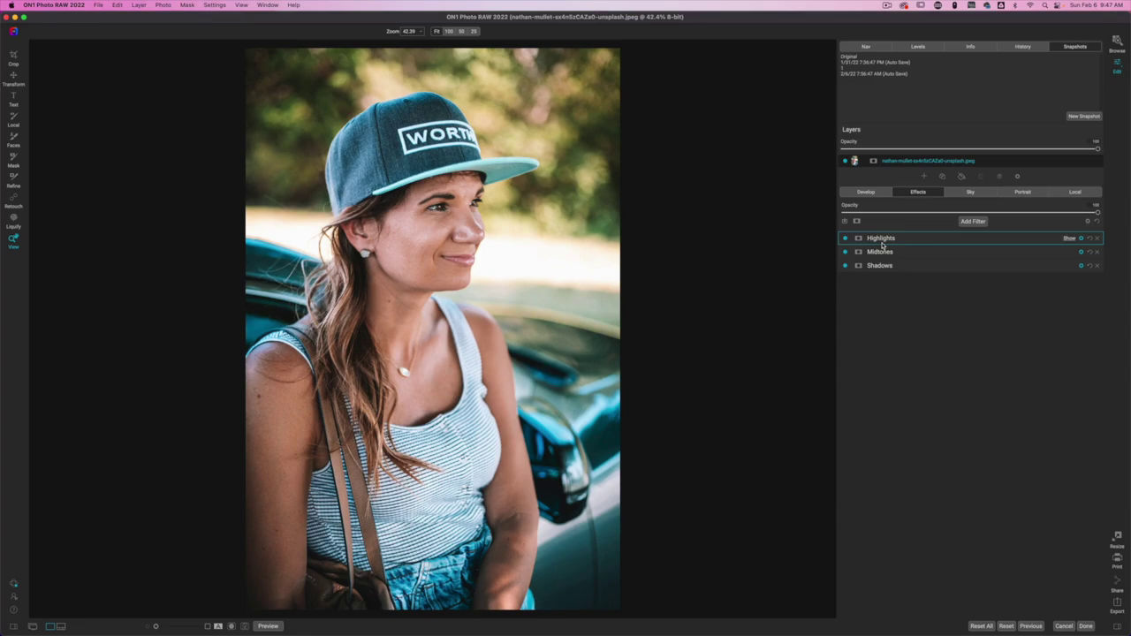
pyautogui.click(975, 221)
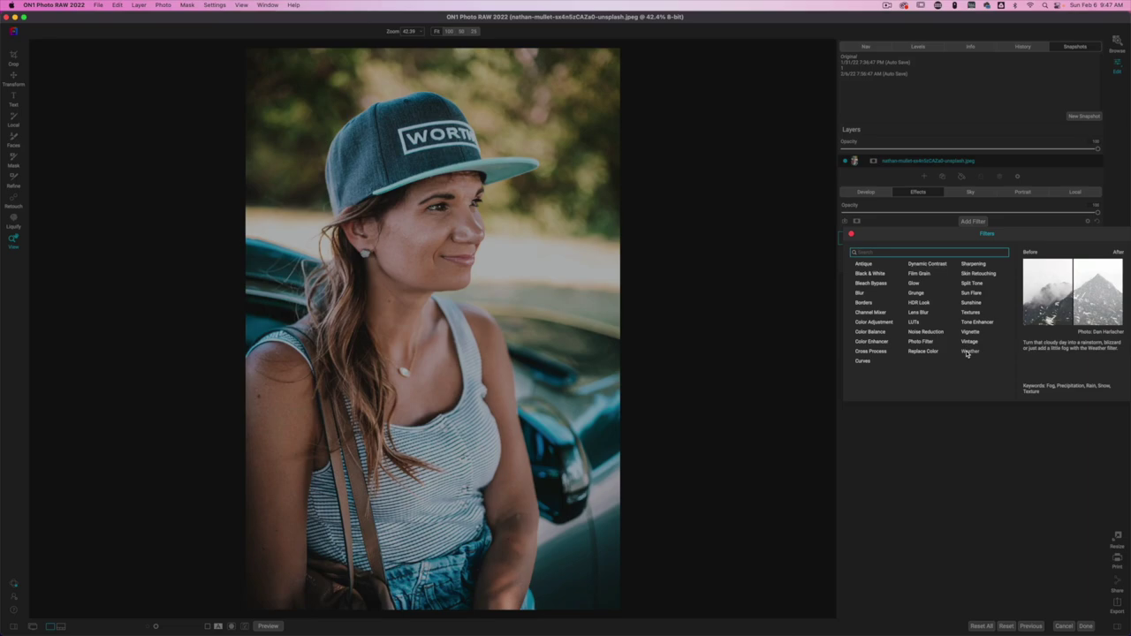
# - Add a Color Balance filter, nudge its Hue, then delete it again
pyautogui.click(872, 333)
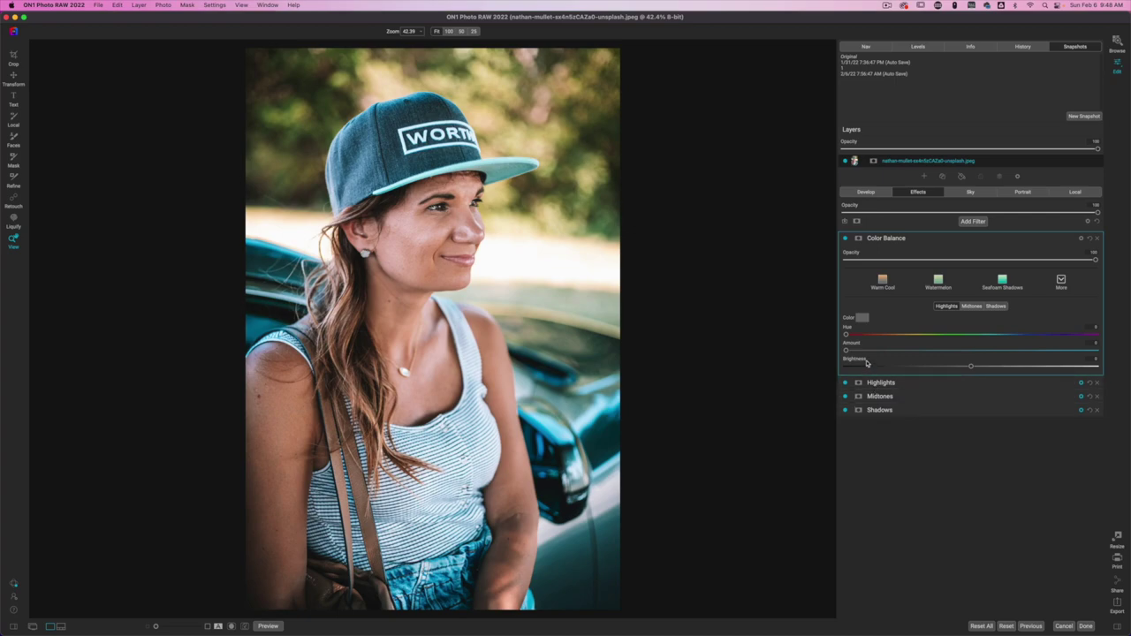
pyautogui.moveTo(846, 336)
pyautogui.mouseDown()
pyautogui.moveTo(968, 343)
pyautogui.moveTo(844, 337)
pyautogui.mouseUp()
pyautogui.click(1098, 239)
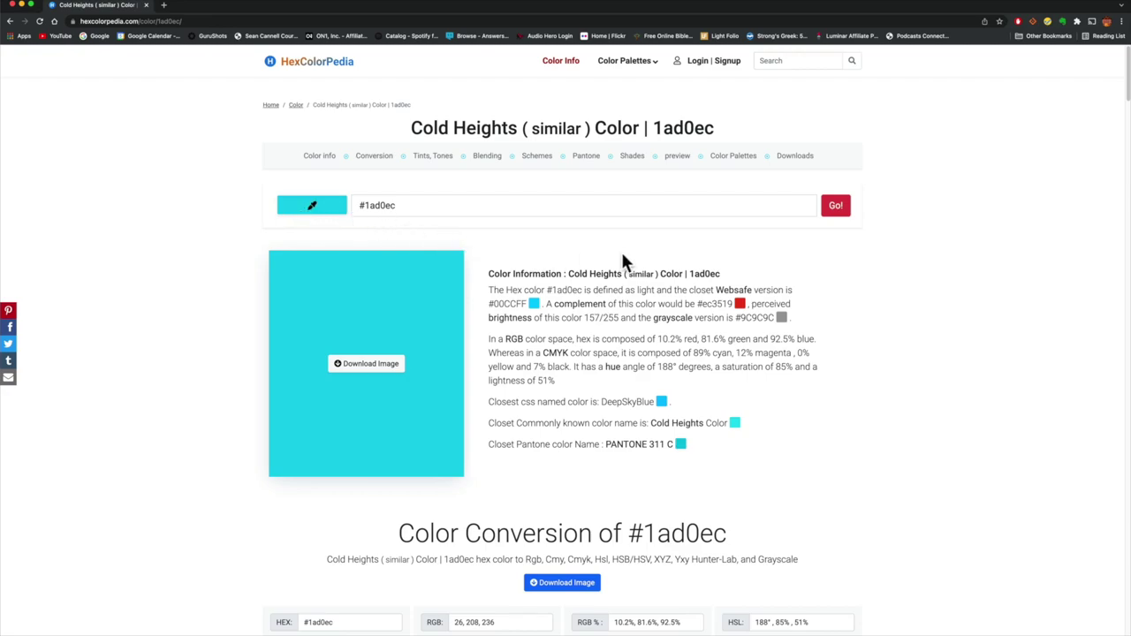
pyautogui.click(320, 214)
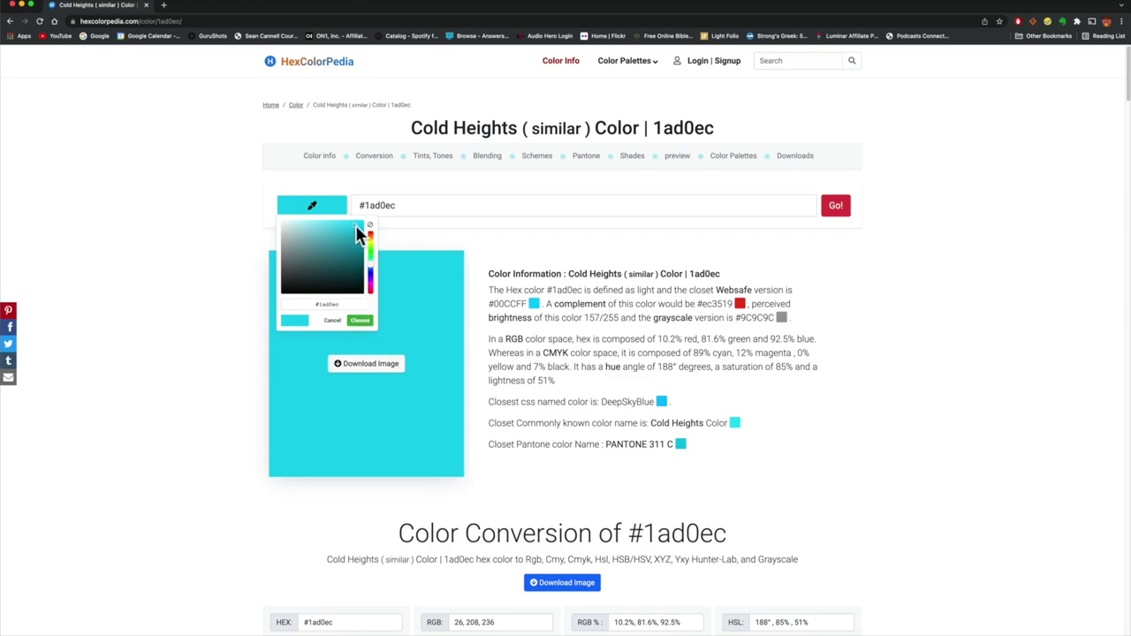
pyautogui.click(541, 237)
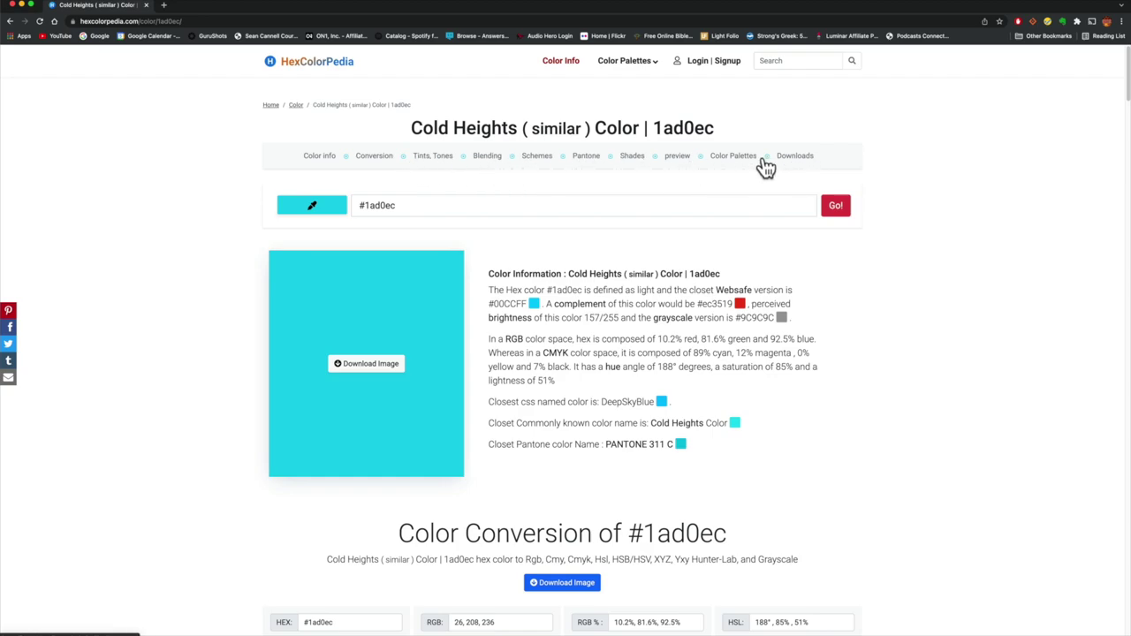
# - Browse the colour schemes for #1ad0ec on HexColorPedia
pyautogui.click(536, 160)
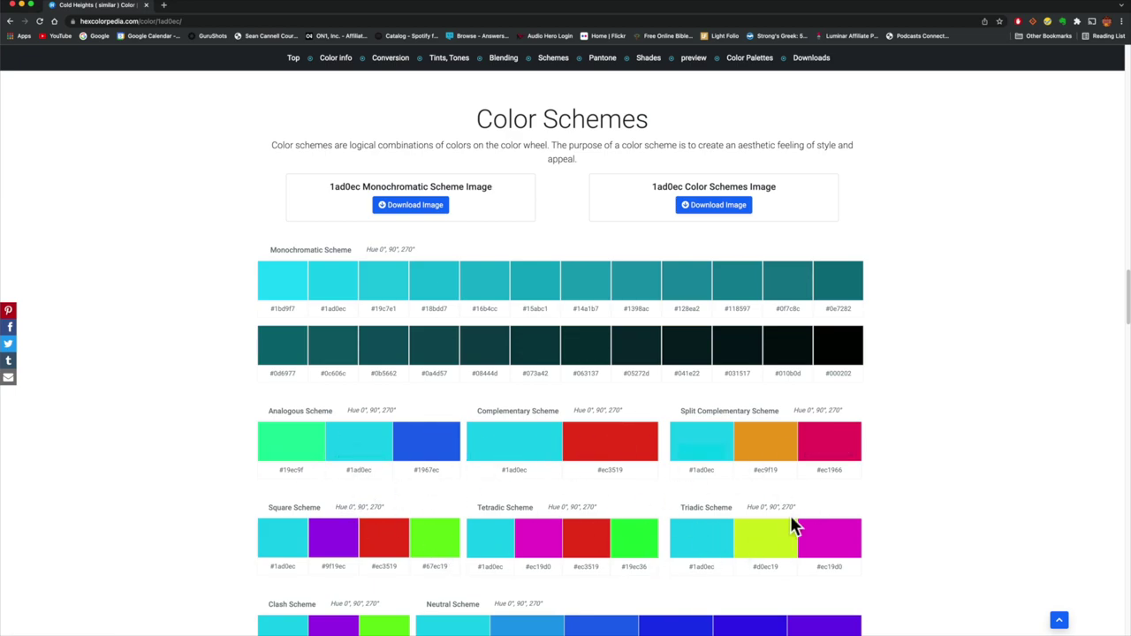
pyautogui.scroll(-1, 758, 522)
pyautogui.scroll(-1, 776, 485)
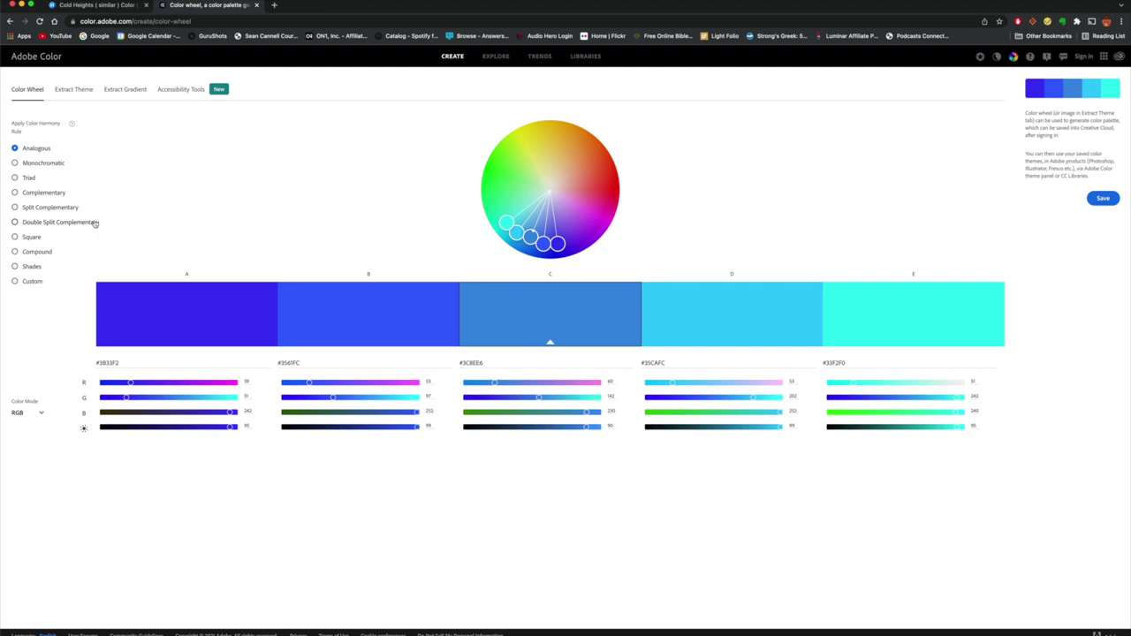
# - Load the green mountain landscape into Extract Theme and pick the Deep mood palette
pyautogui.click(76, 91)
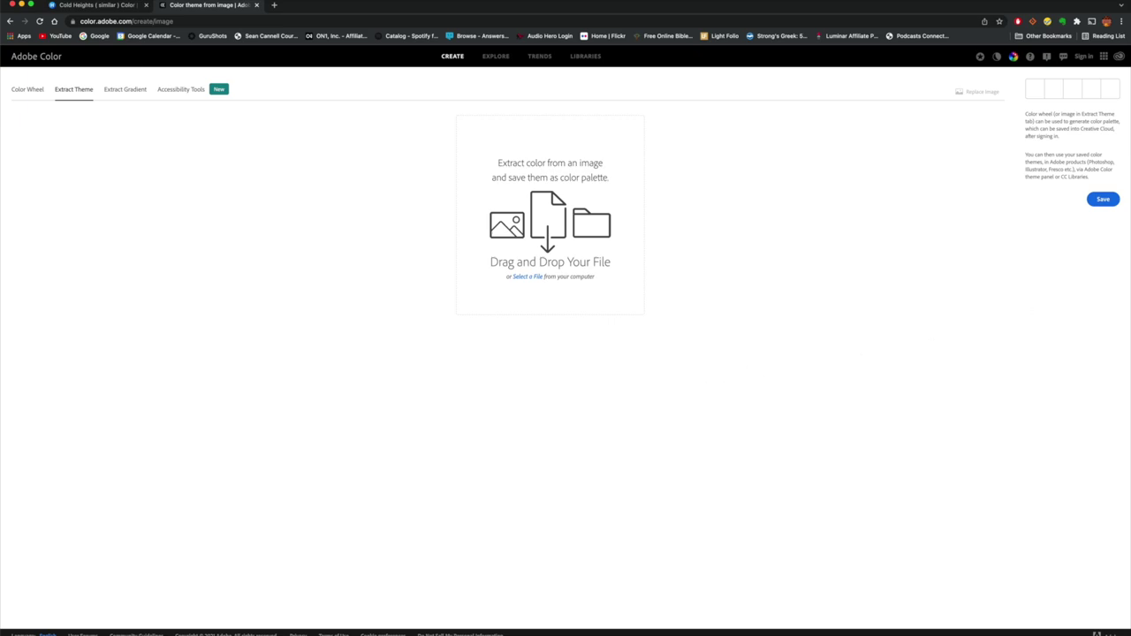
pyautogui.moveTo(825, 265); pyautogui.dragTo(535, 245)
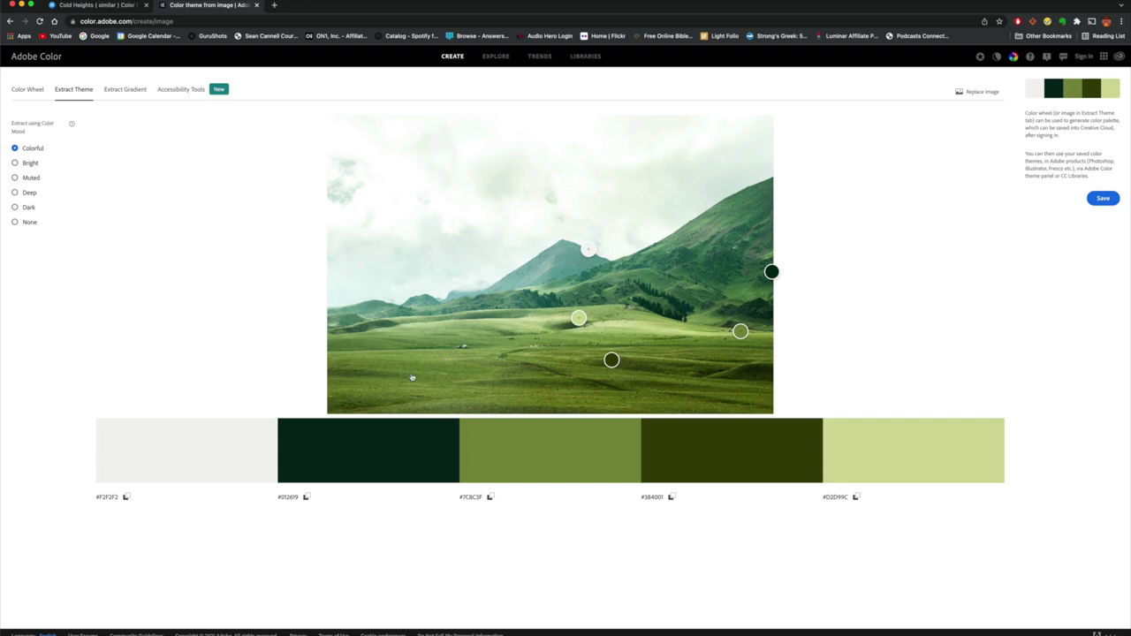
pyautogui.click(30, 162)
pyautogui.click(30, 178)
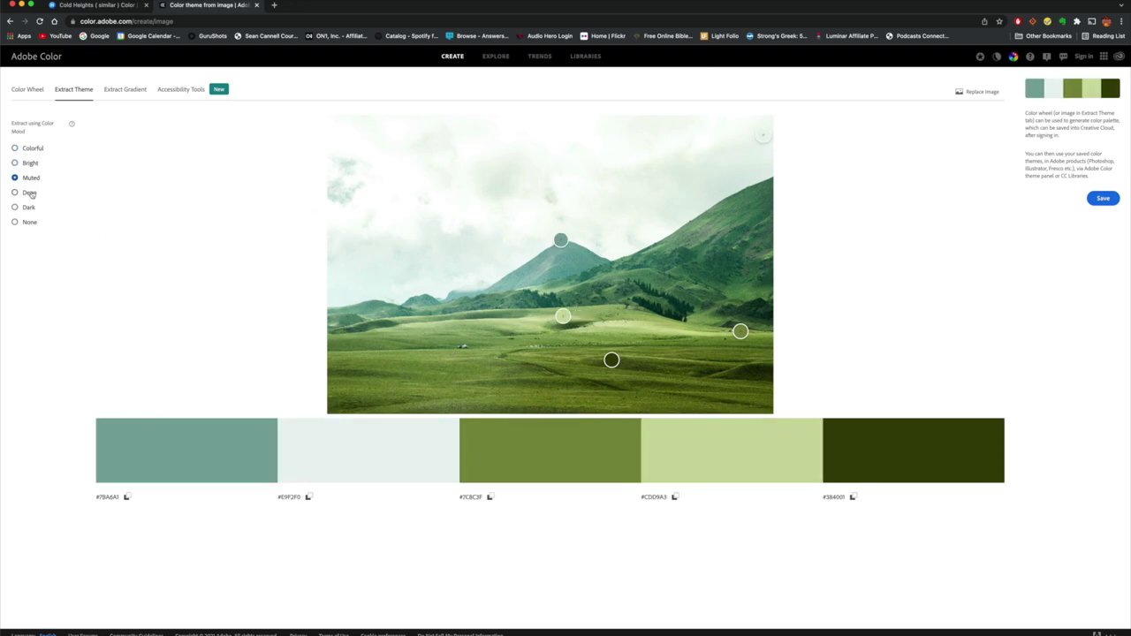
pyautogui.click(30, 193)
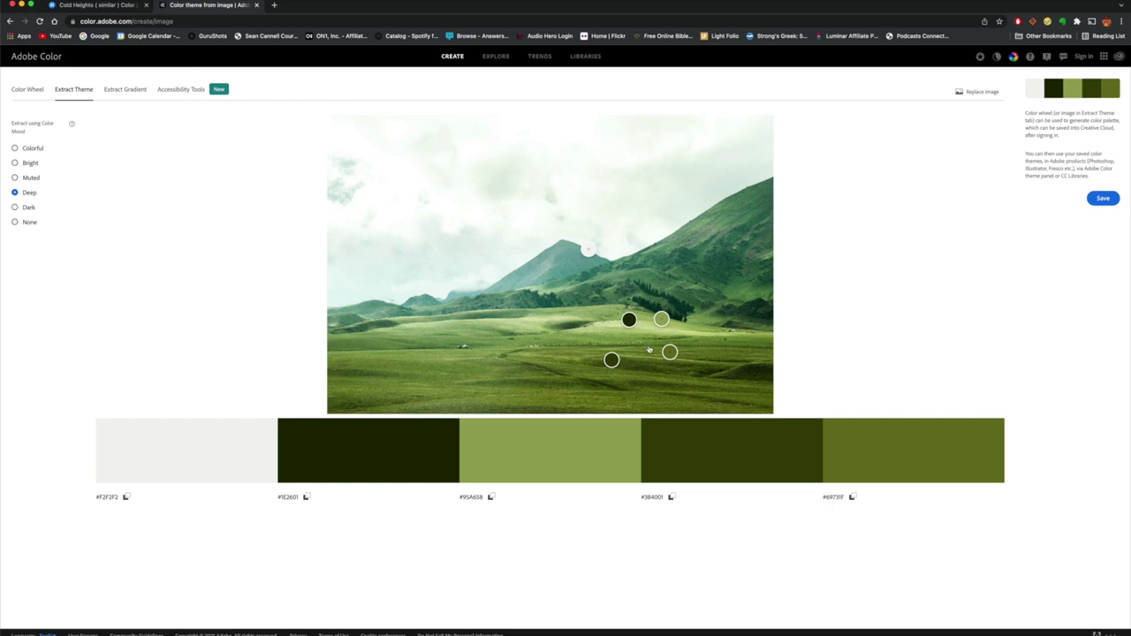
# - Resample the palette swatches from the grass, darker hillside and brighter sky
pyautogui.moveTo(611, 360)
pyautogui.mouseDown()
pyautogui.moveTo(477, 371)
pyautogui.moveTo(522, 380)
pyautogui.mouseUp()
pyautogui.moveTo(668, 351)
pyautogui.mouseDown()
pyautogui.moveTo(730, 344)
pyautogui.moveTo(740, 358)
pyautogui.mouseUp()
pyautogui.moveTo(661, 318); pyautogui.dragTo(696, 264)
pyautogui.moveTo(588, 251)
pyautogui.mouseDown()
pyautogui.moveTo(534, 212)
pyautogui.moveTo(542, 180)
pyautogui.moveTo(573, 207)
pyautogui.moveTo(576, 249)
pyautogui.mouseUp()
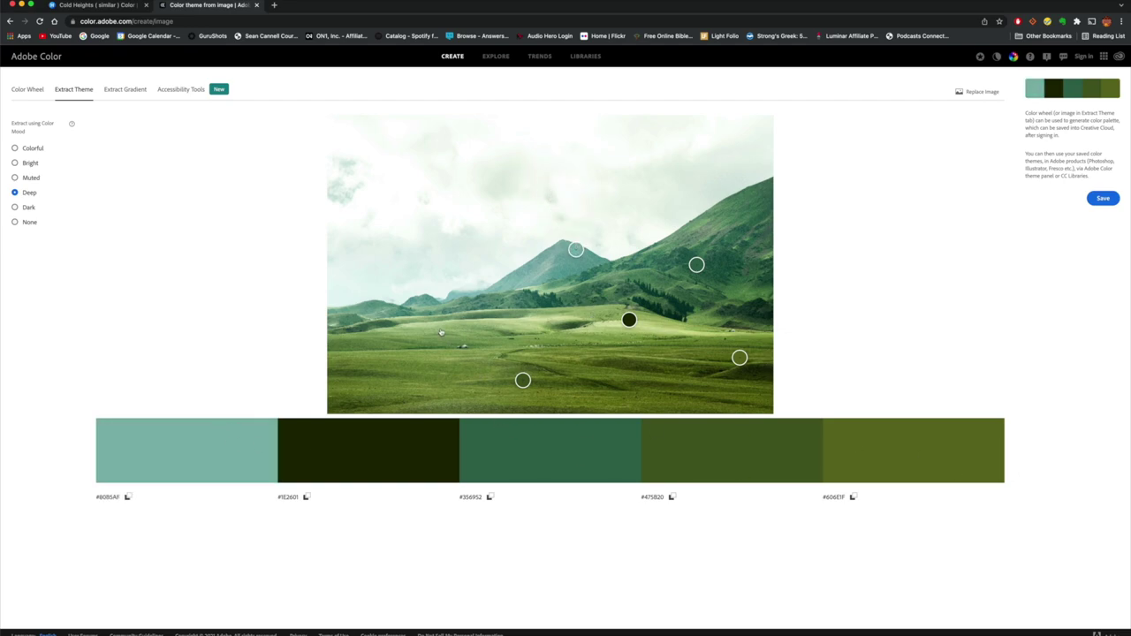
# - Switch to Extract Gradient to show the gradient from the landscape
pyautogui.click(125, 89)
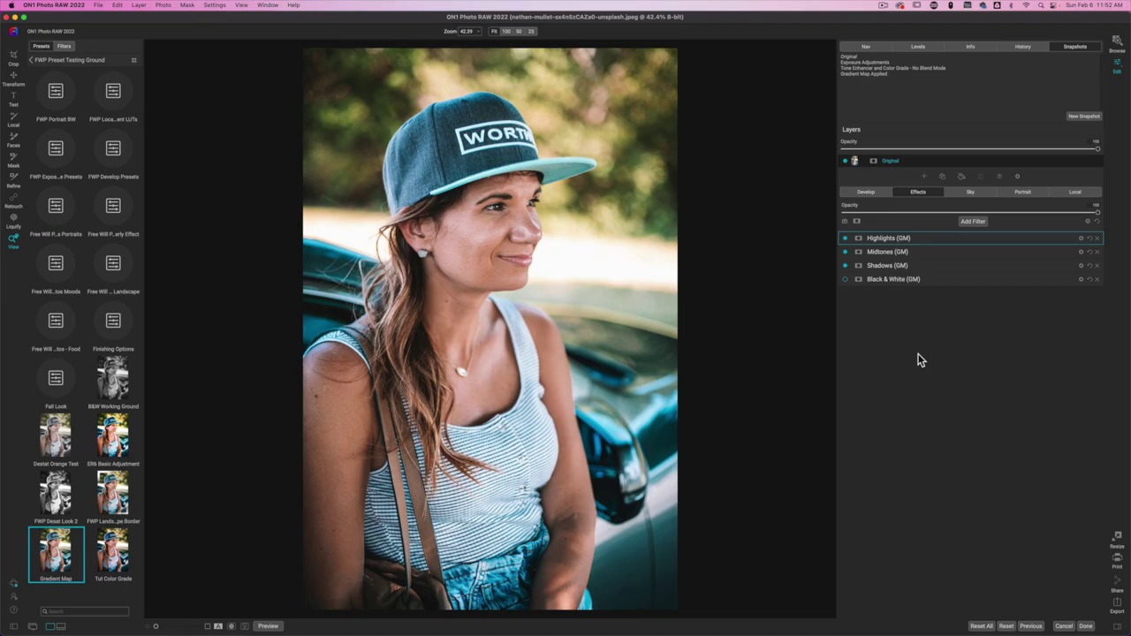
# - Expand the Shadows (GM) filter's settings in the Gradient Map preset
pyautogui.click(910, 267)
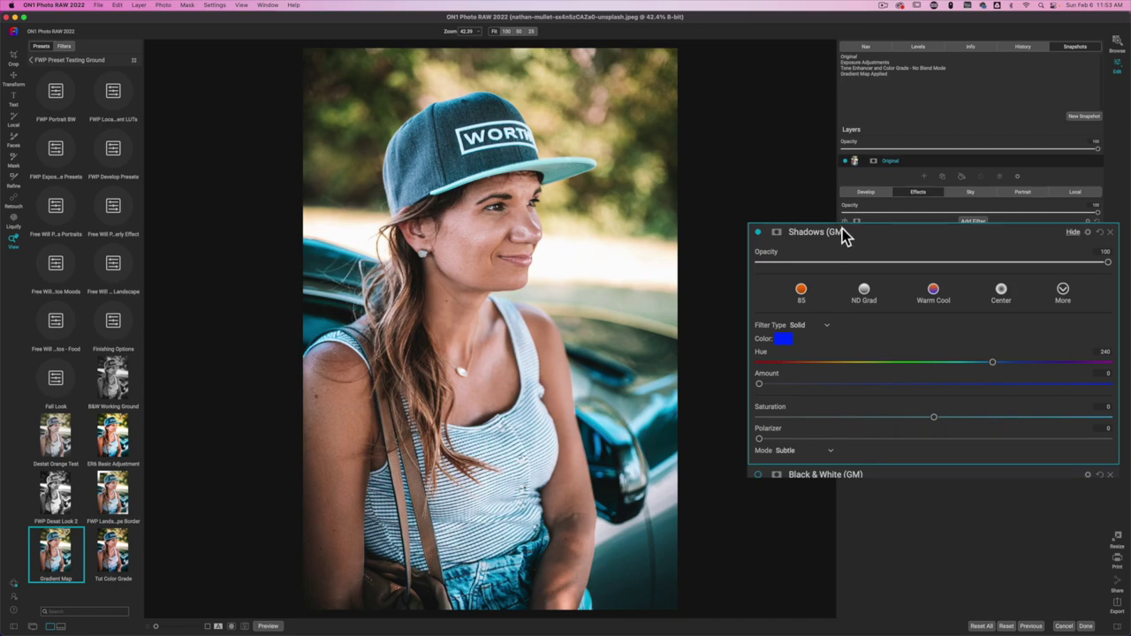
# - Set the Shadows (GM) colour to cyan hex 1AD0EC via the RGB Sliders
pyautogui.click(784, 345)
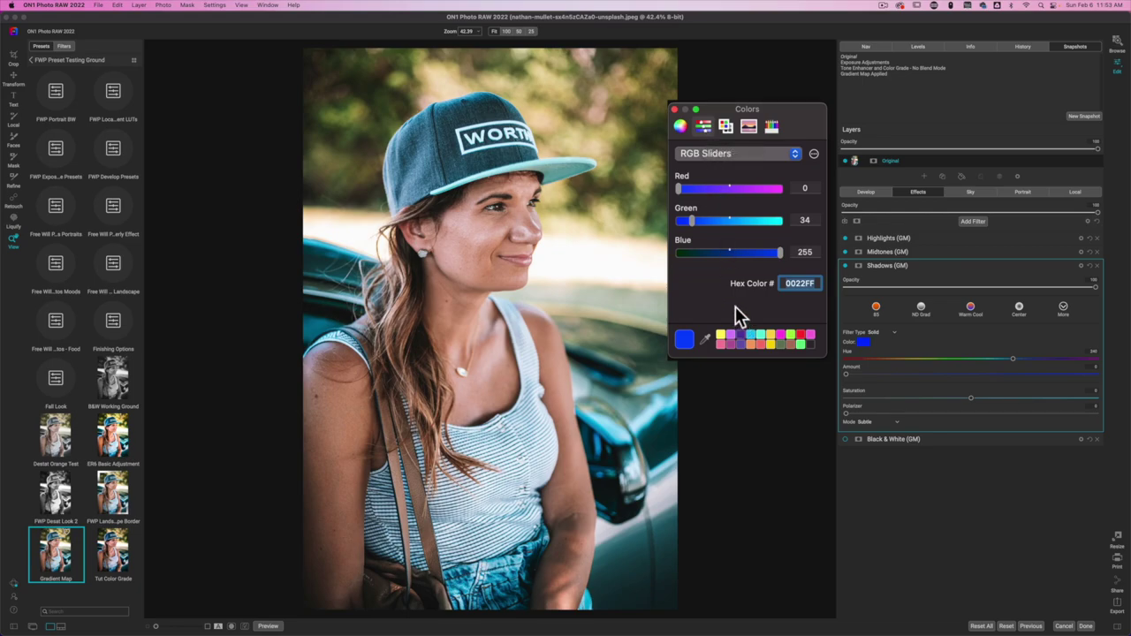
pyautogui.click(748, 125)
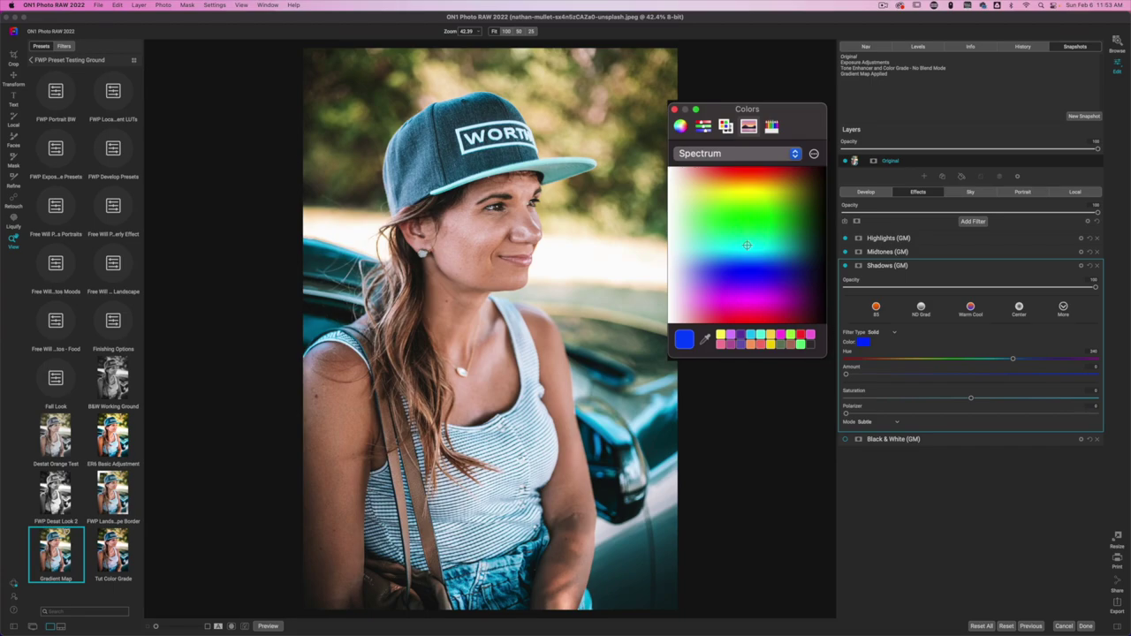
pyautogui.click(704, 127)
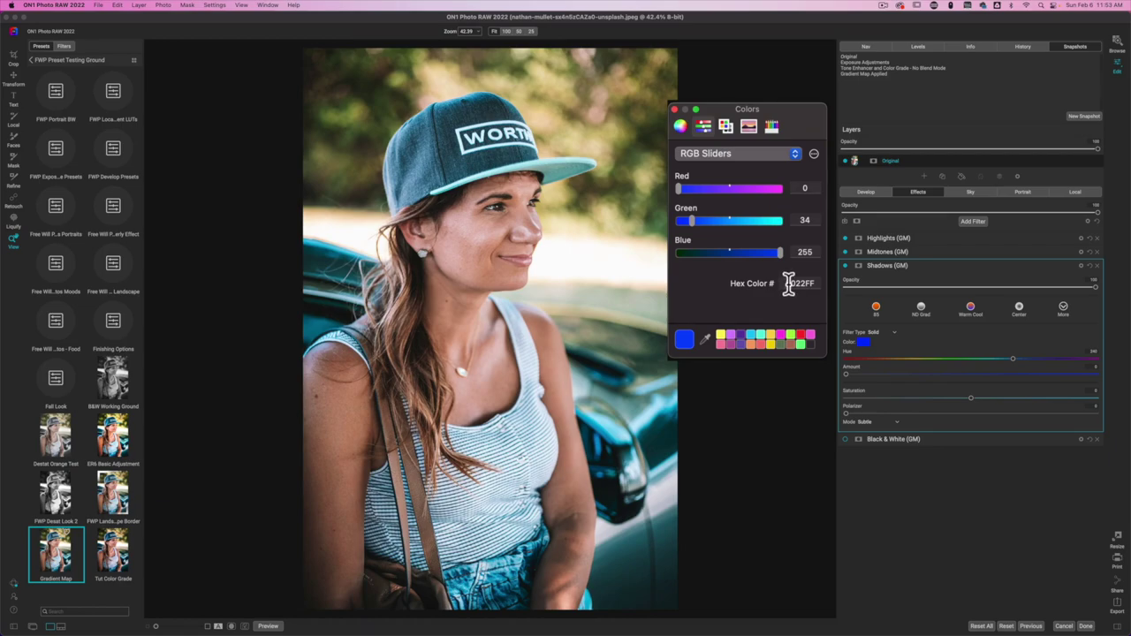
pyautogui.moveTo(779, 282); pyautogui.dragTo(828, 288)
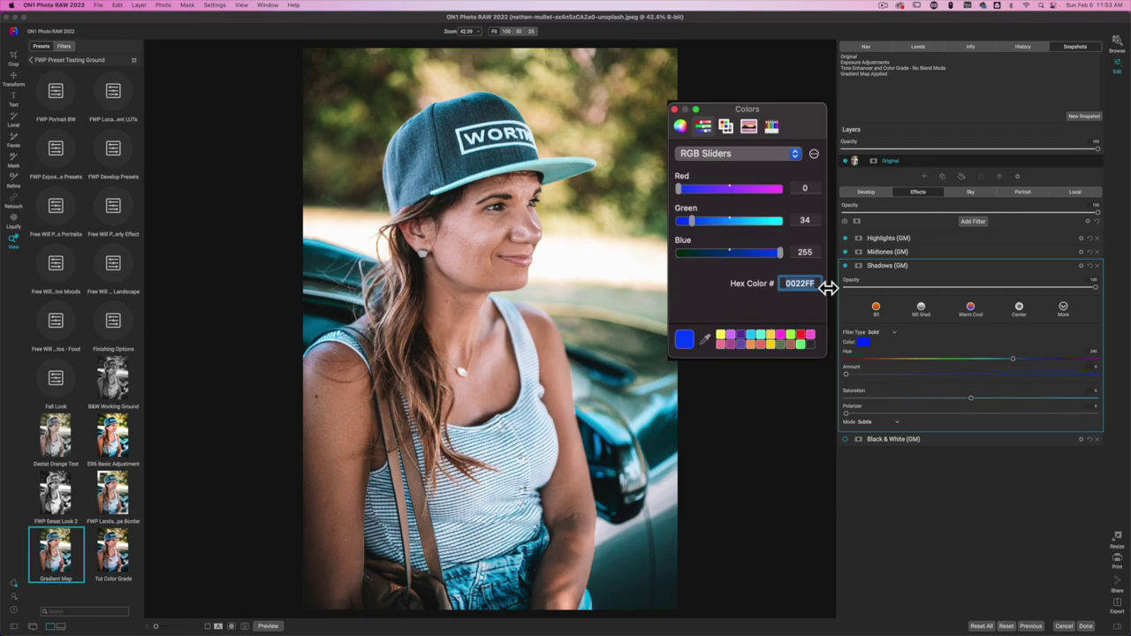
pyautogui.write('1')
pyautogui.write('d0ec')
pyautogui.press('Return')
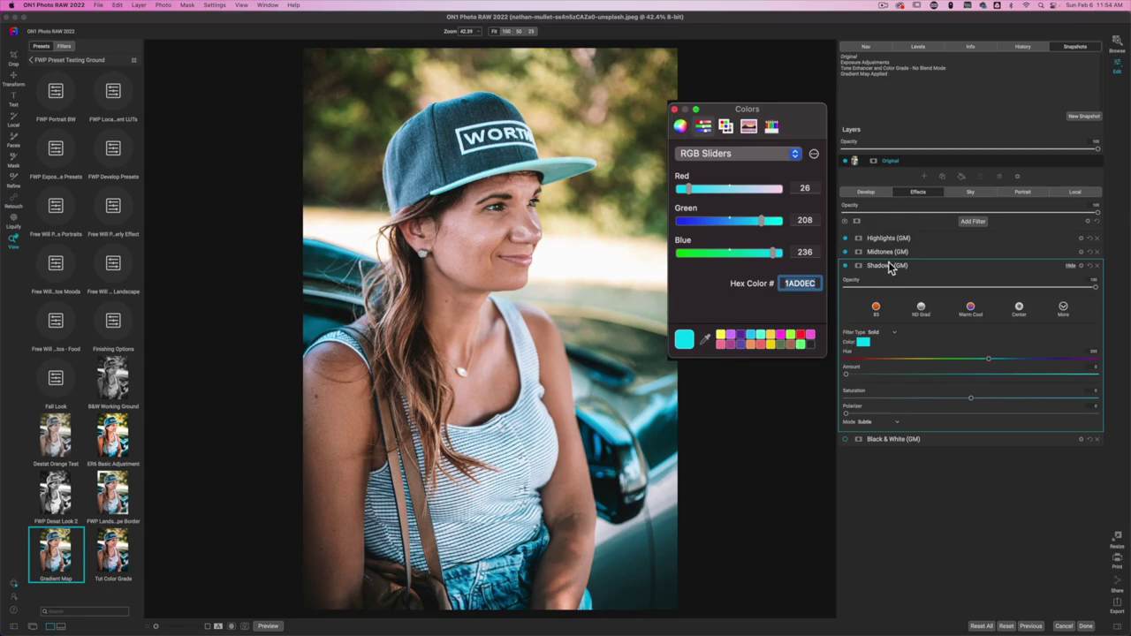
pyautogui.click(916, 261)
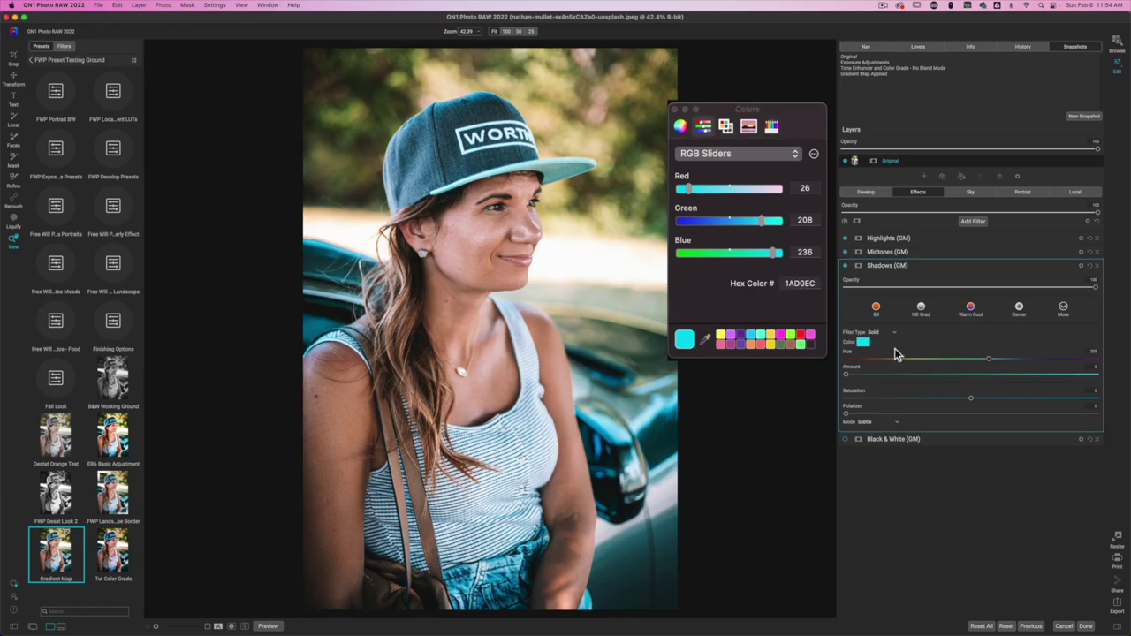
# - Enter orange EC9F19 as the hex value for the Midtones (GM) colour
pyautogui.click(887, 252)
pyautogui.click(785, 284)
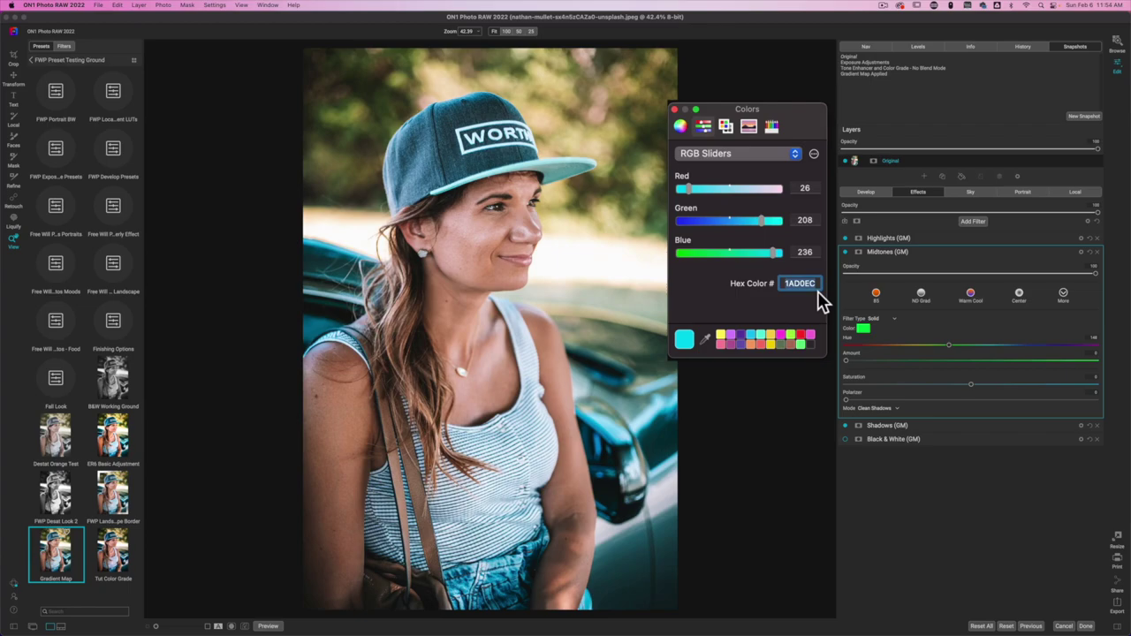
pyautogui.write('ec9f19')
pyautogui.press('Return')
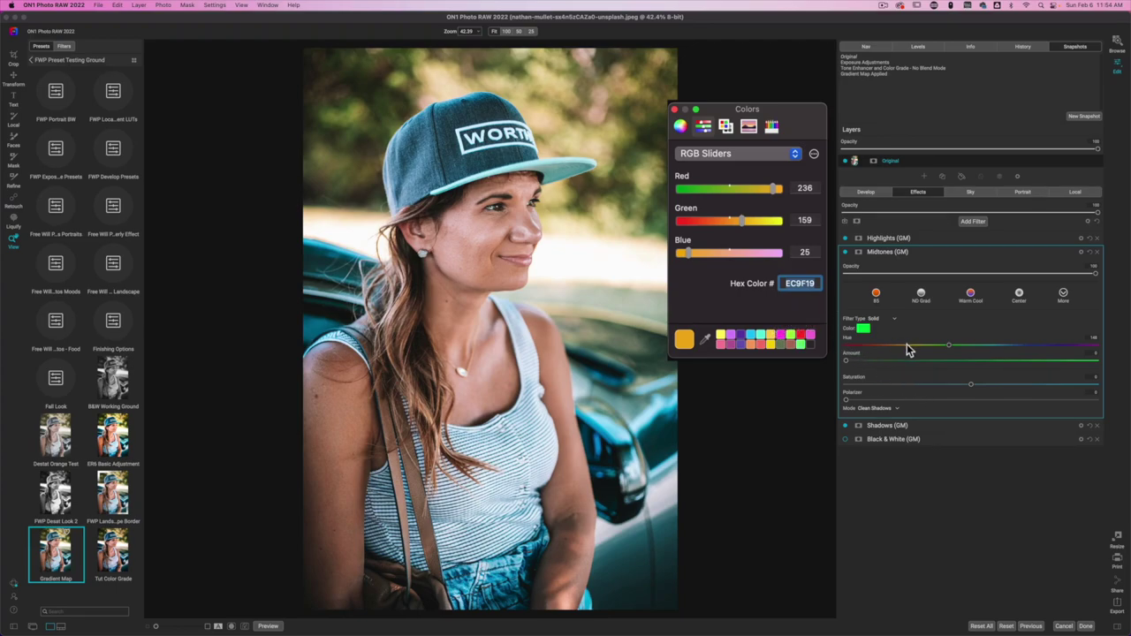
pyautogui.click(865, 330)
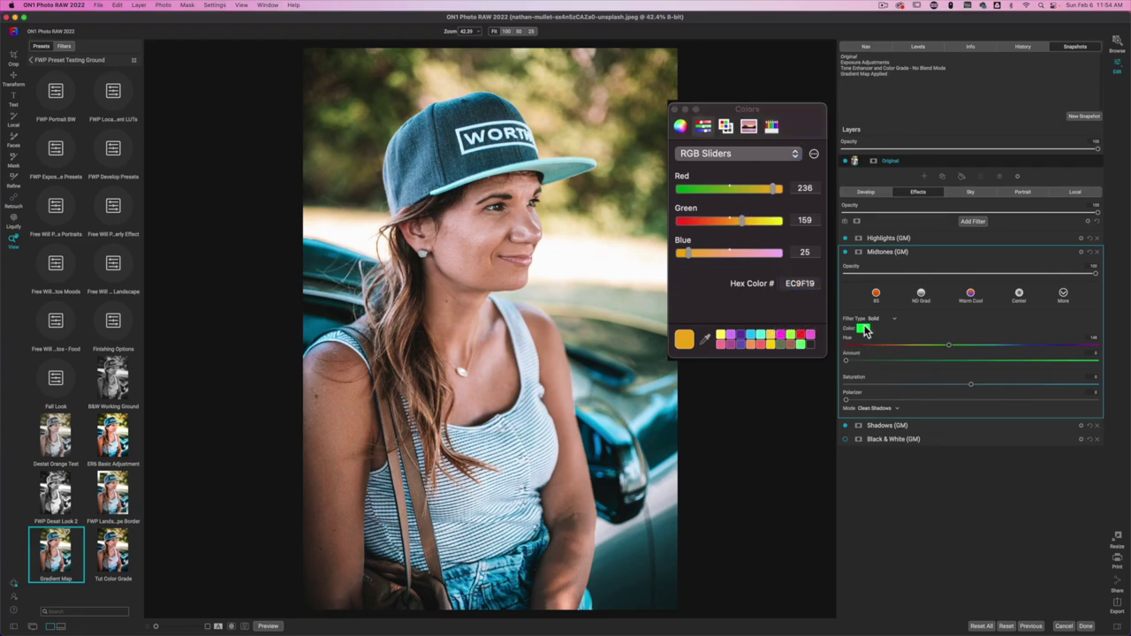
# - Re-apply cyan 1AD0EC to the Shadows (GM) colour, correcting a mistyped digit
pyautogui.click(889, 429)
pyautogui.click(887, 426)
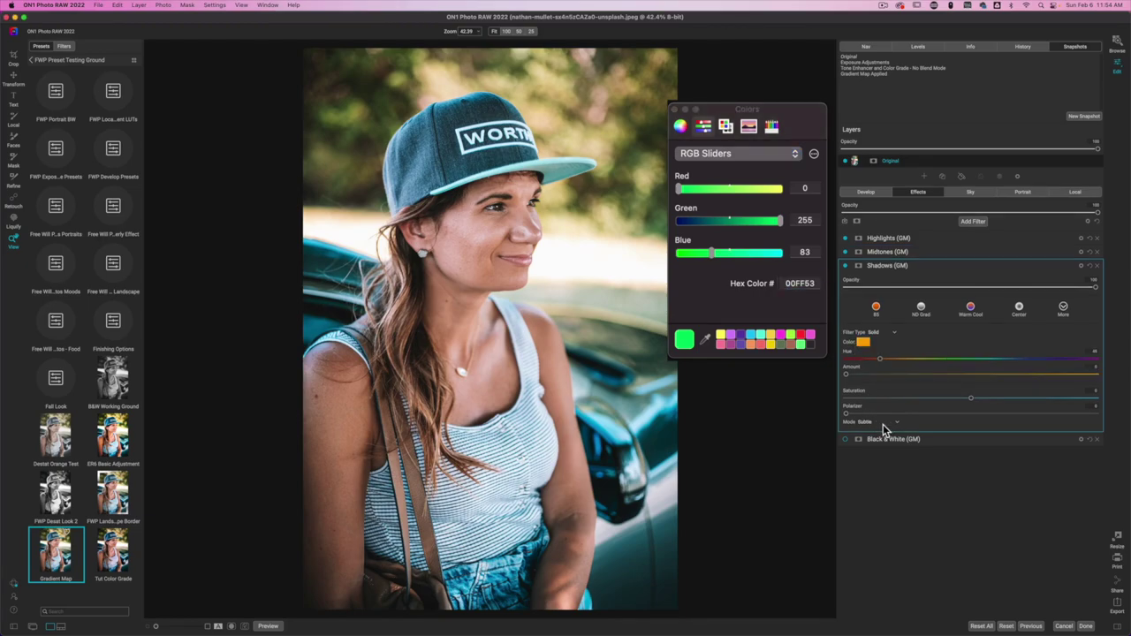
pyautogui.click(862, 344)
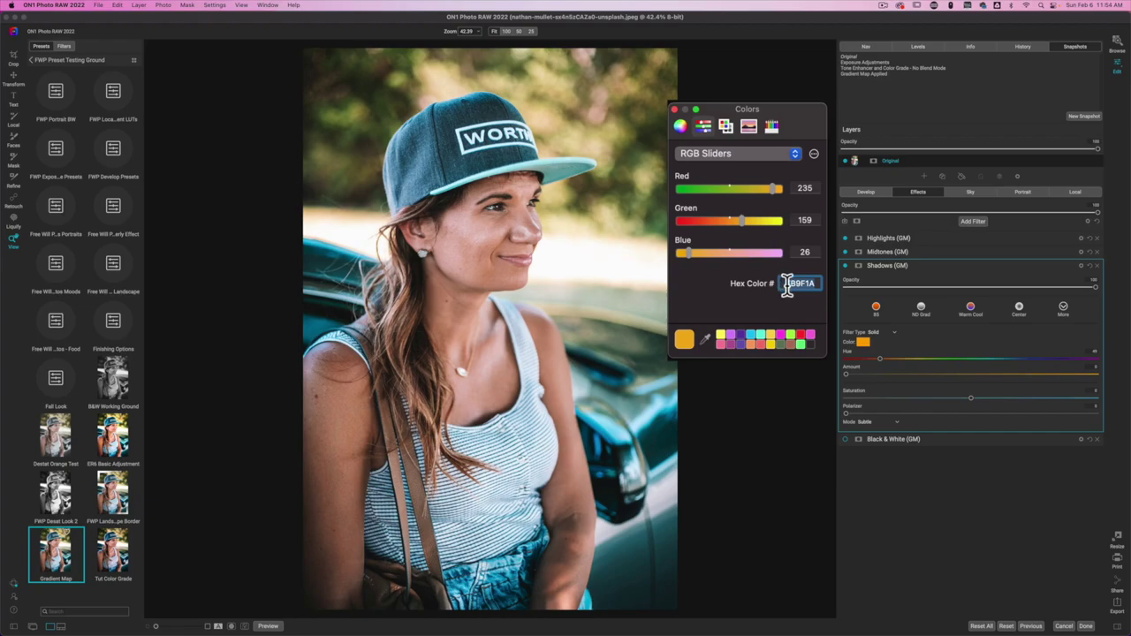
pyautogui.press('BackSpace')
pyautogui.write('1ado')
pyautogui.press('BackSpace')
pyautogui.write('0ec')
pyautogui.press('Return')
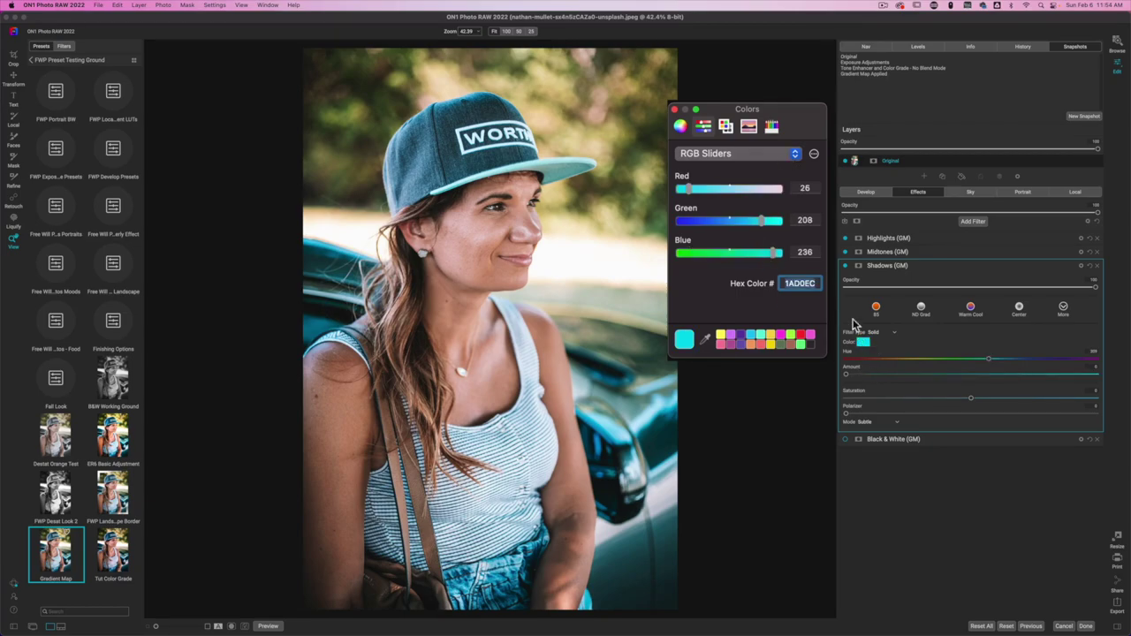
pyautogui.click(880, 265)
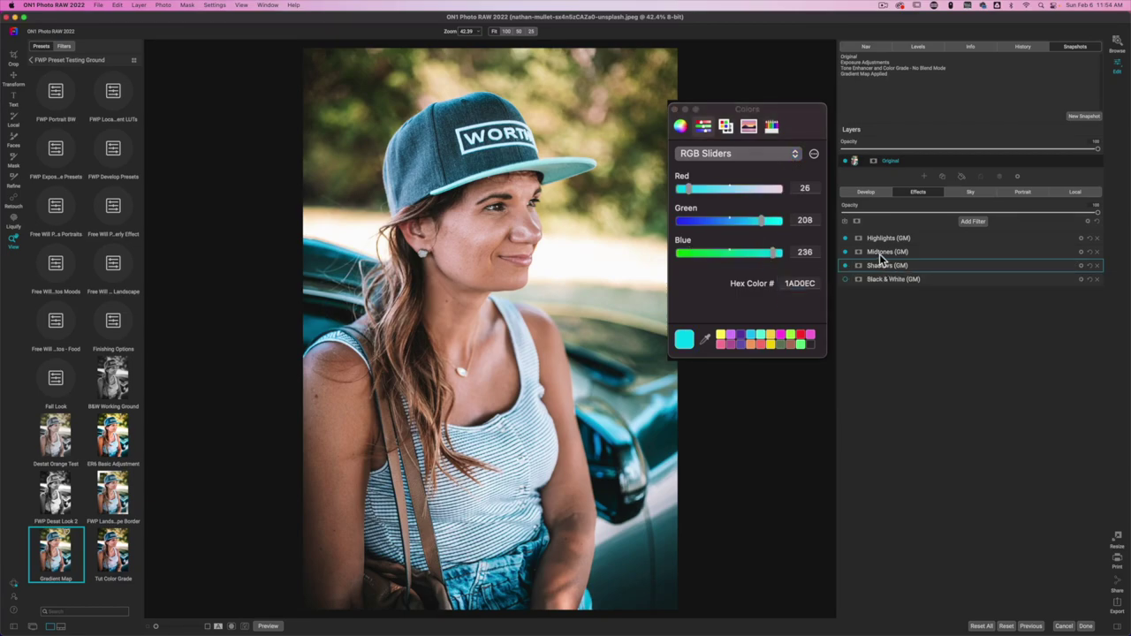
# - Replace the Midtones (GM) green with orange EC9F19 and collapse the filter
pyautogui.click(880, 255)
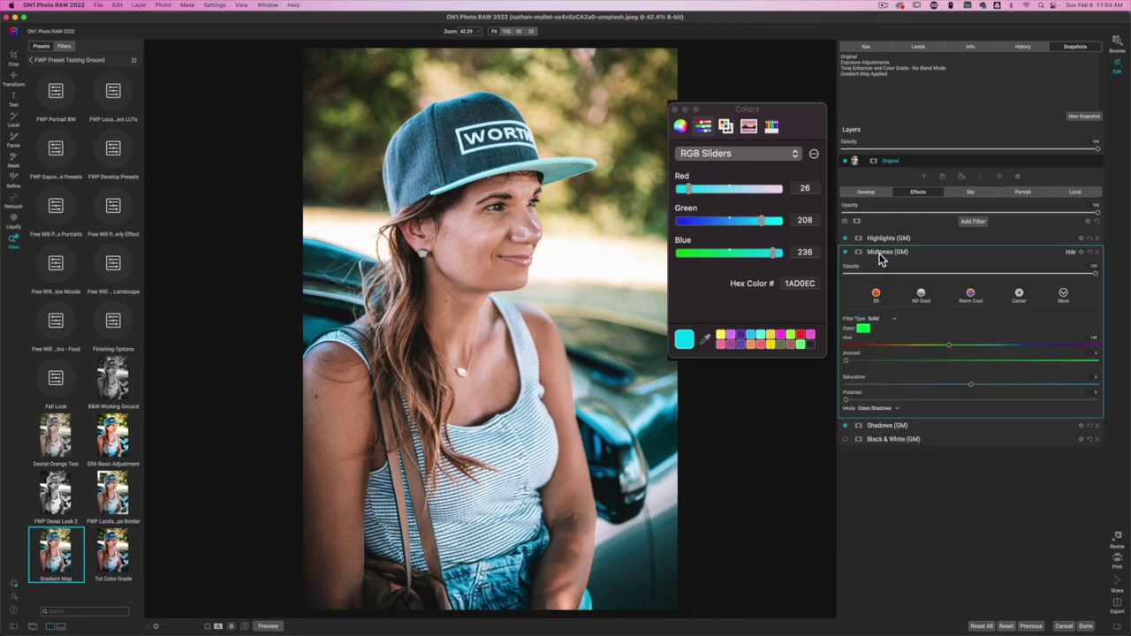
pyautogui.click(864, 328)
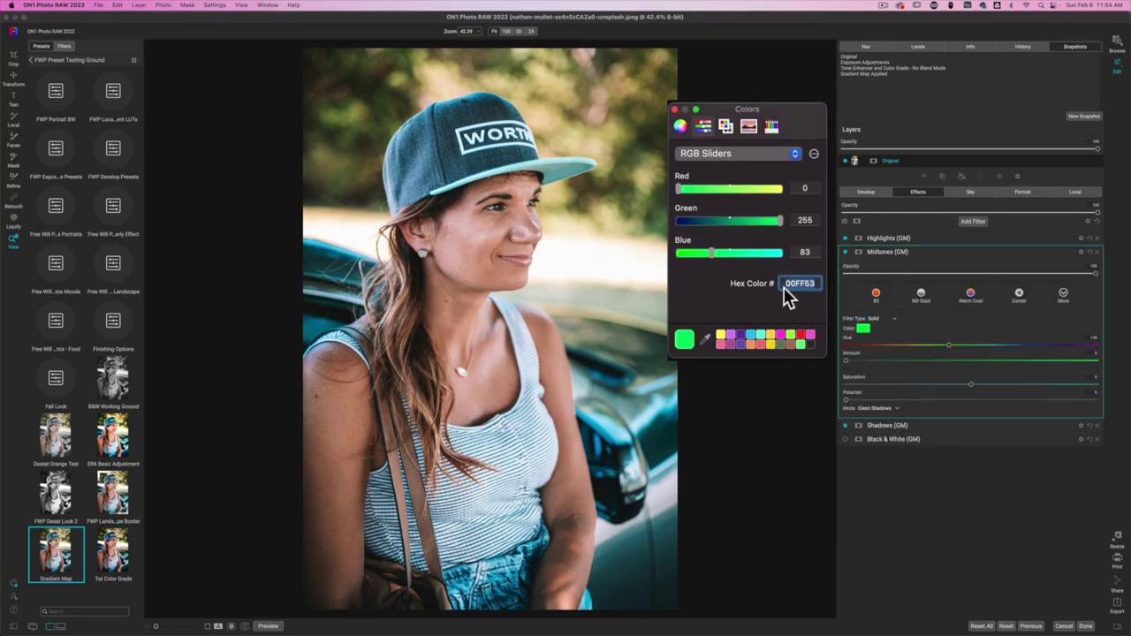
pyautogui.write('ec9f19')
pyautogui.press('Return')
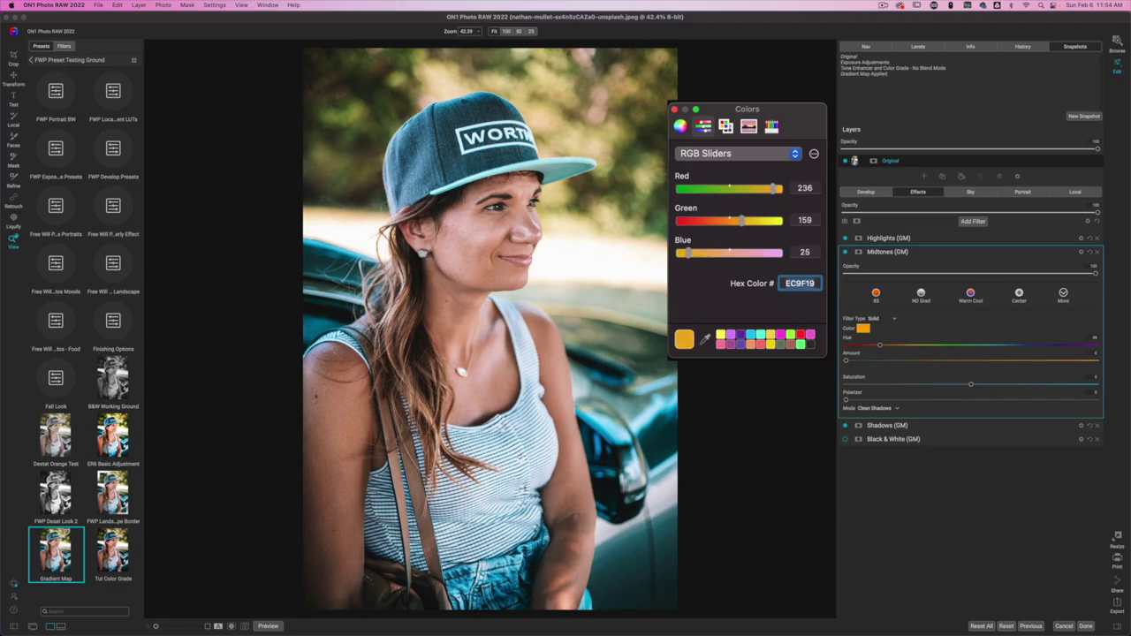
pyautogui.click(871, 252)
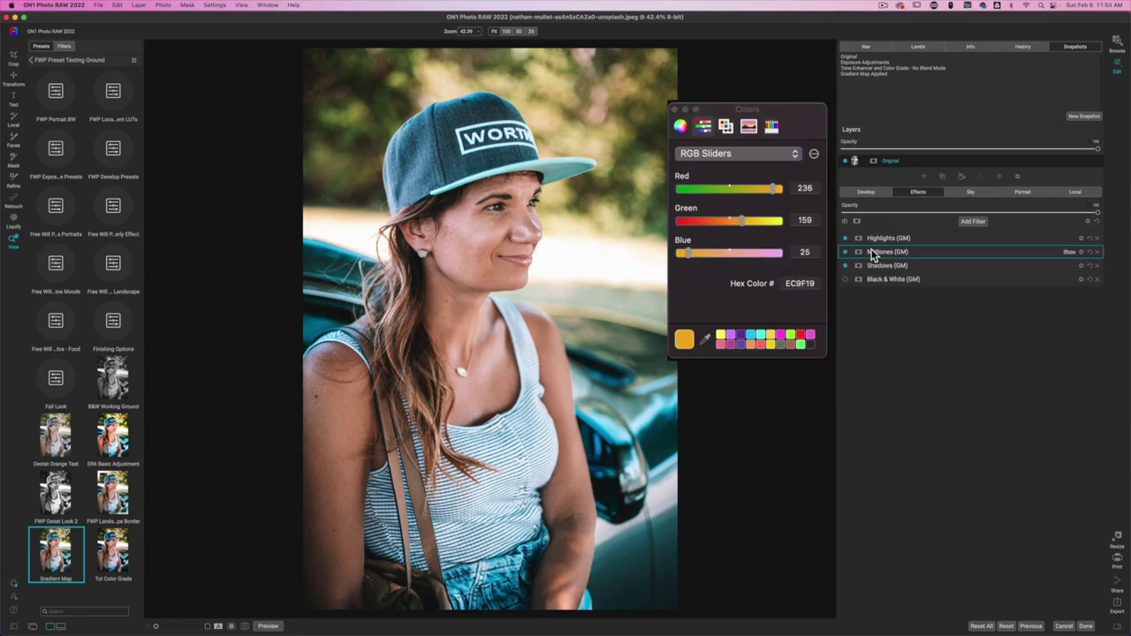
# - Set the Highlights (GM) colour to pink hex EC1966 and close the Colors window
pyautogui.click(874, 238)
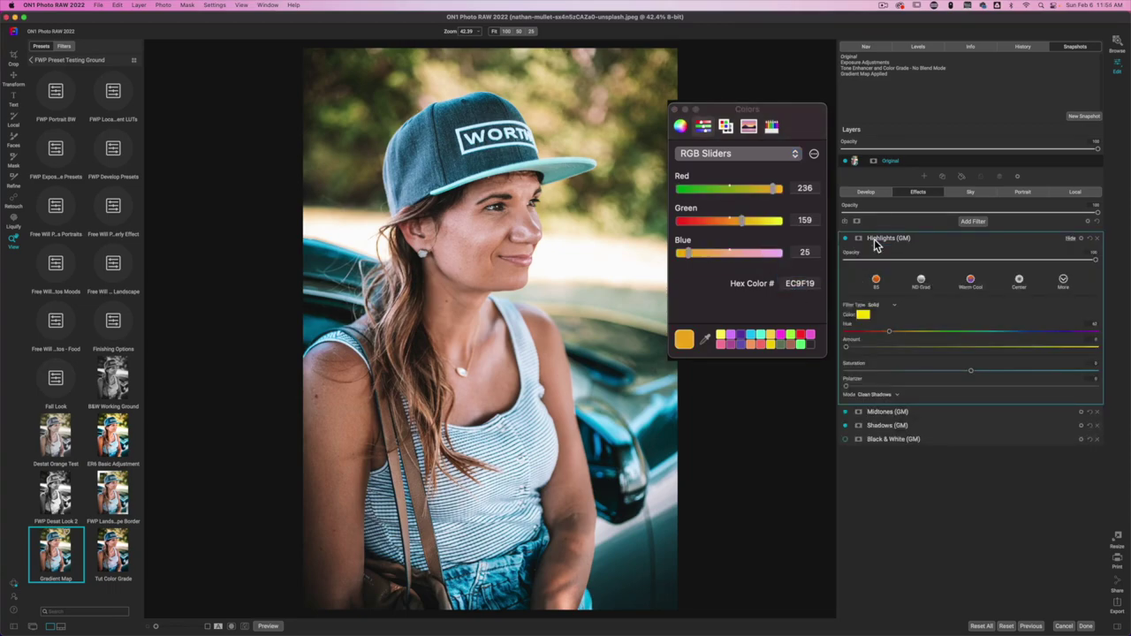
pyautogui.click(862, 315)
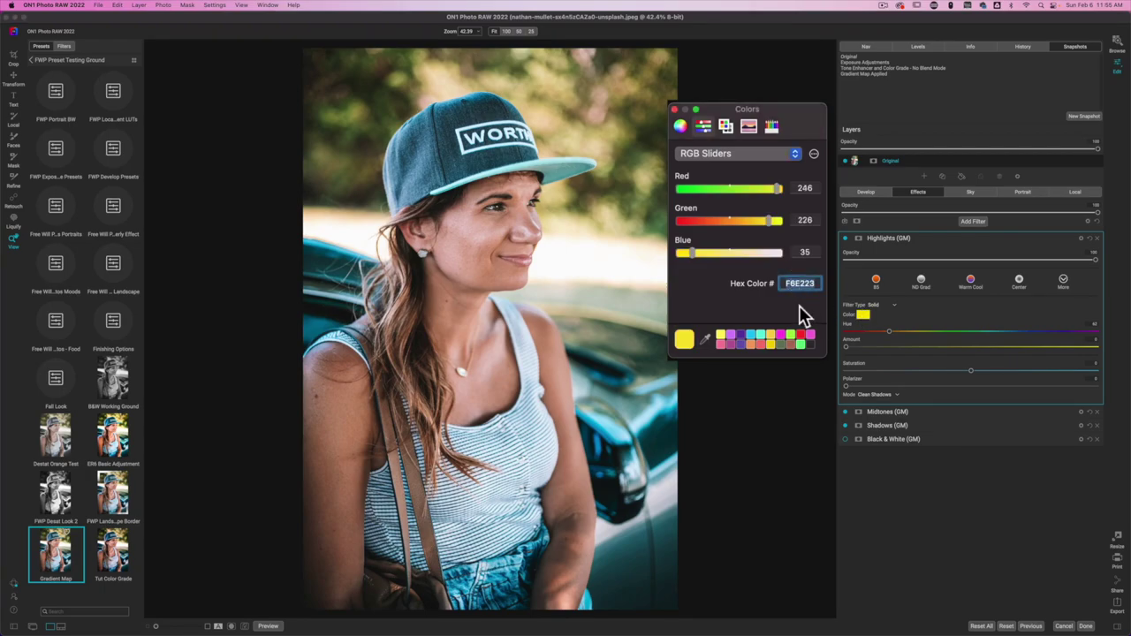
pyautogui.write('ec1966')
pyautogui.press('Return')
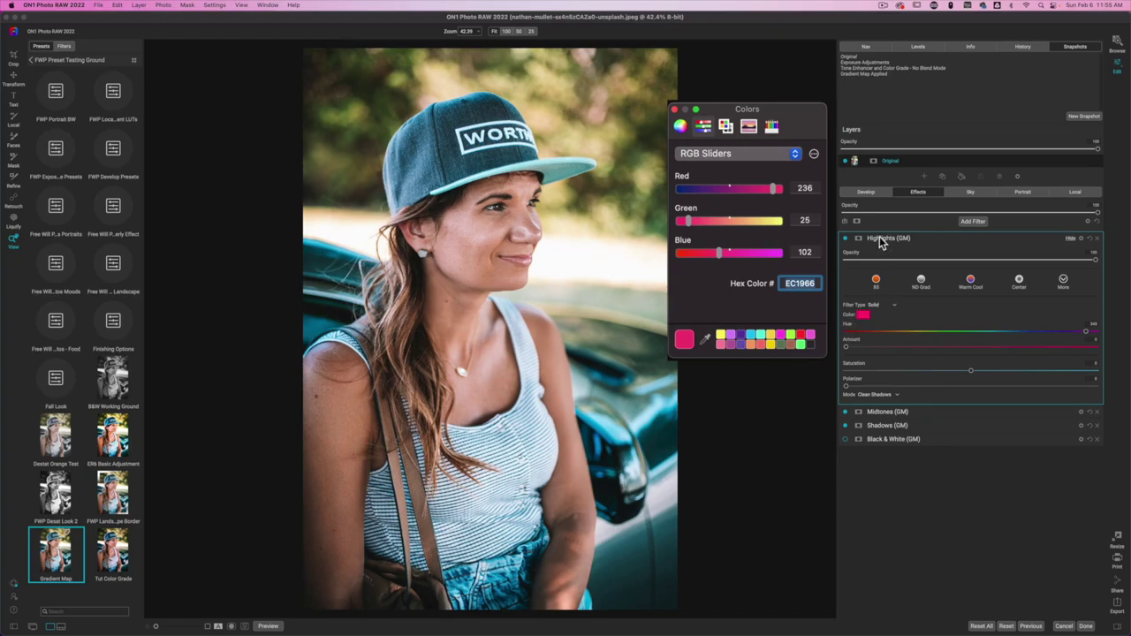
pyautogui.click(674, 109)
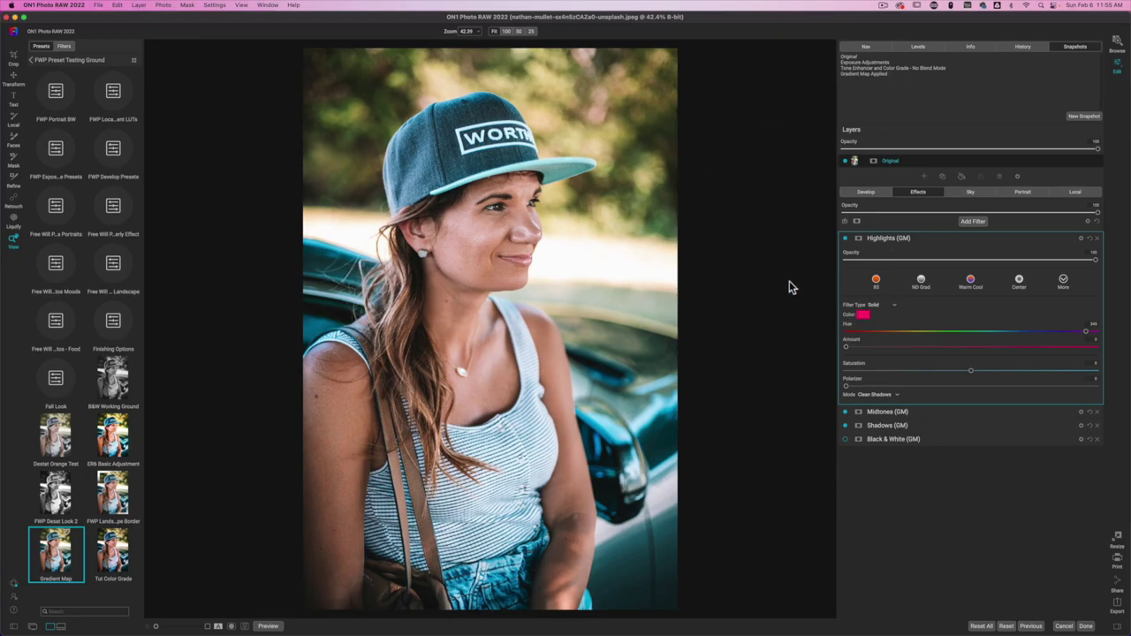
# - Raise the cyan Shadows (GM) Amount to 96 and toggle the filter to compare
pyautogui.click(895, 239)
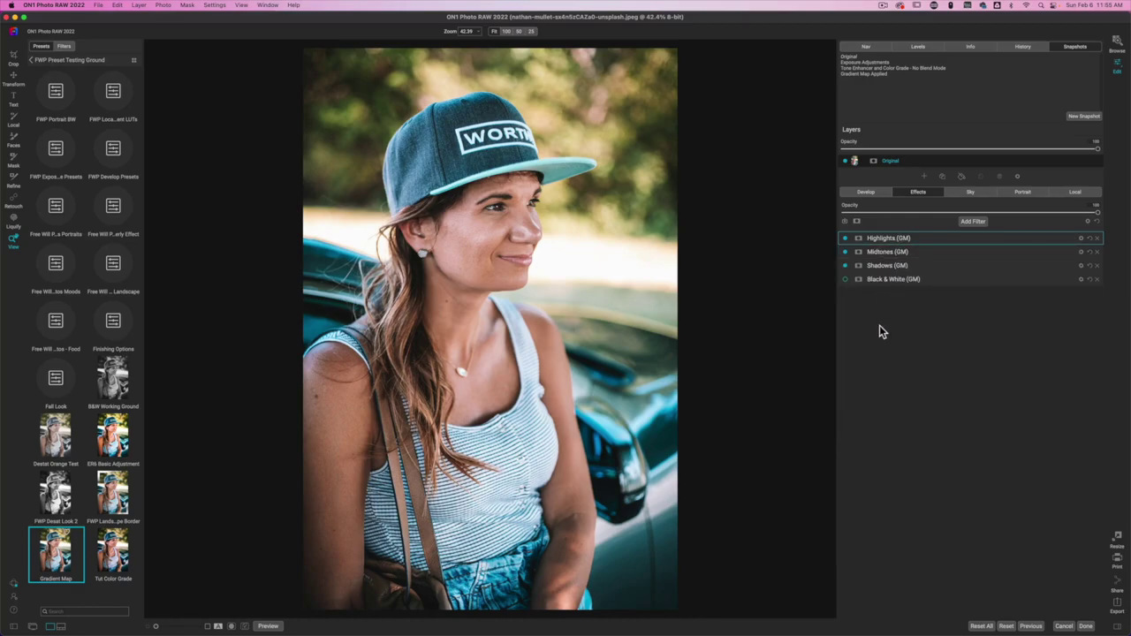
pyautogui.click(888, 265)
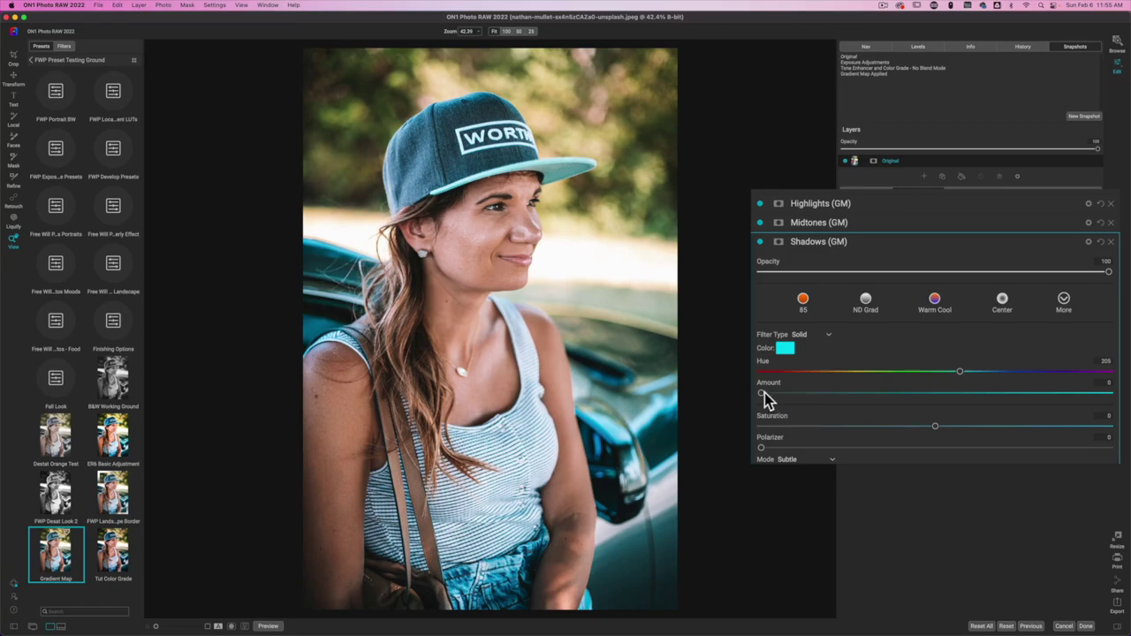
pyautogui.moveTo(764, 393); pyautogui.dragTo(876, 400)
pyautogui.moveTo(1068, 402); pyautogui.dragTo(1091, 406)
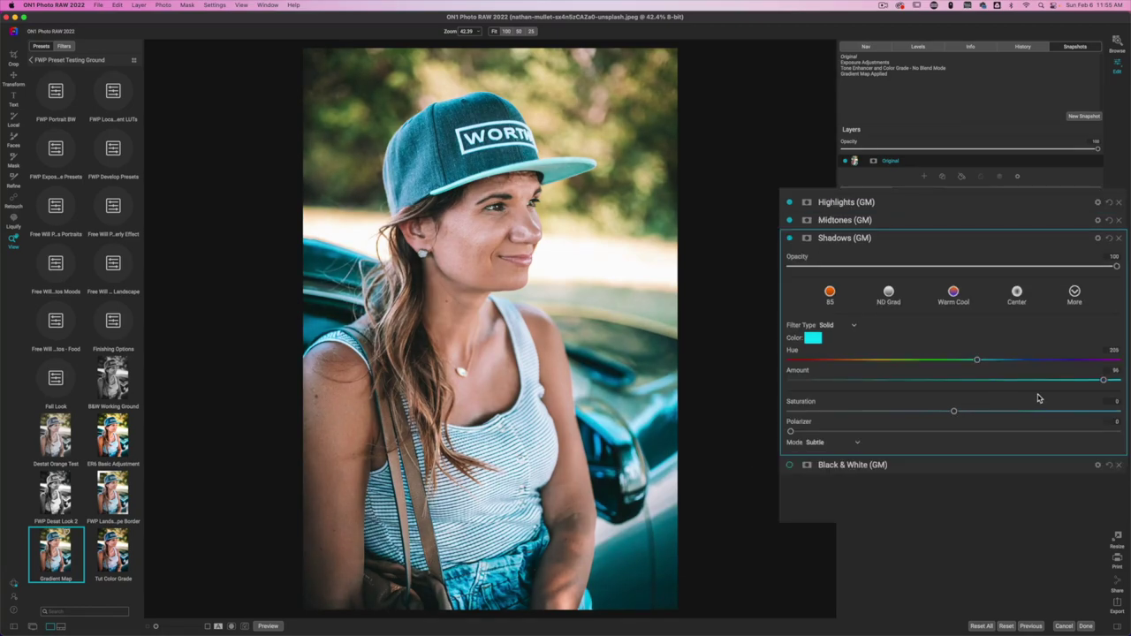
pyautogui.click(790, 238)
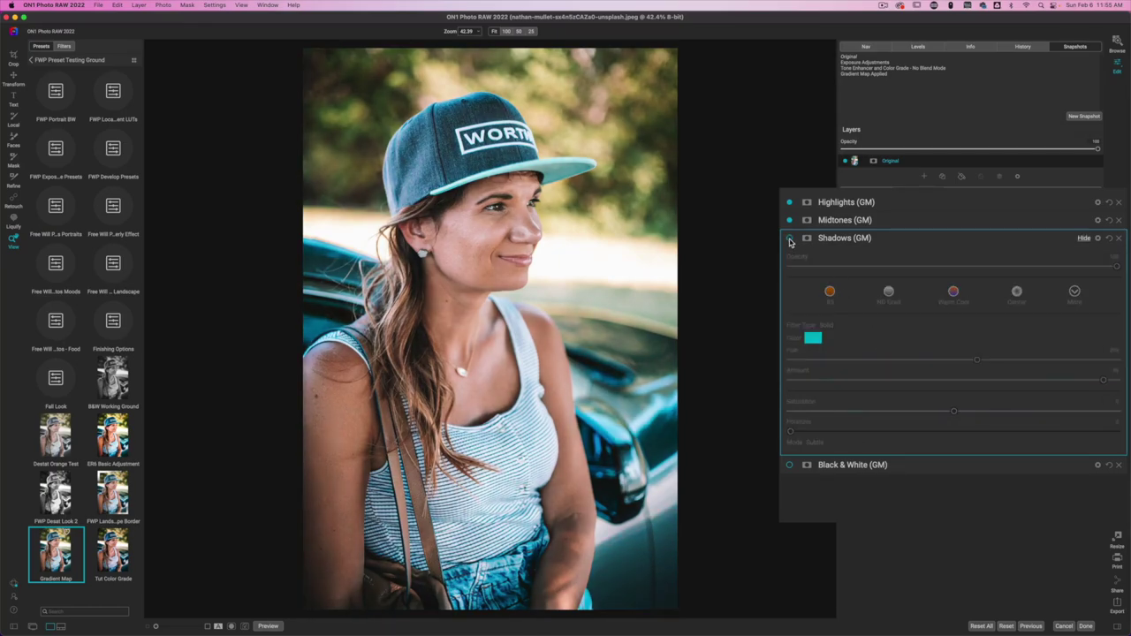
pyautogui.click(790, 238)
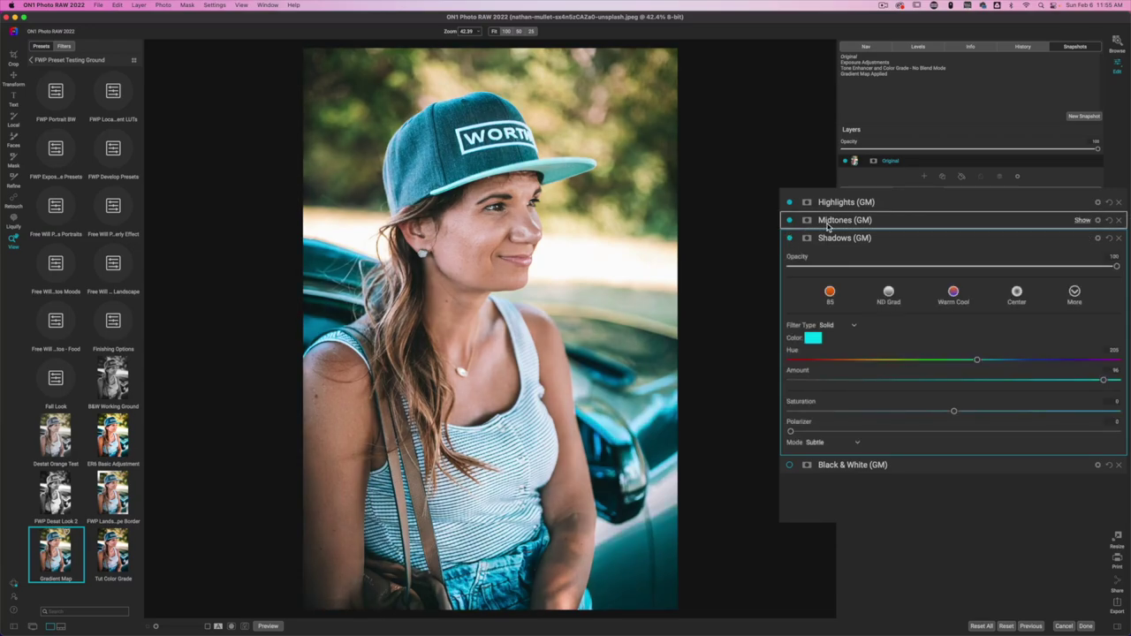
# - Raise the orange Midtones (GM) Amount to 75 and toggle it on and off to compare
pyautogui.click(827, 226)
pyautogui.moveTo(791, 365); pyautogui.dragTo(1046, 362)
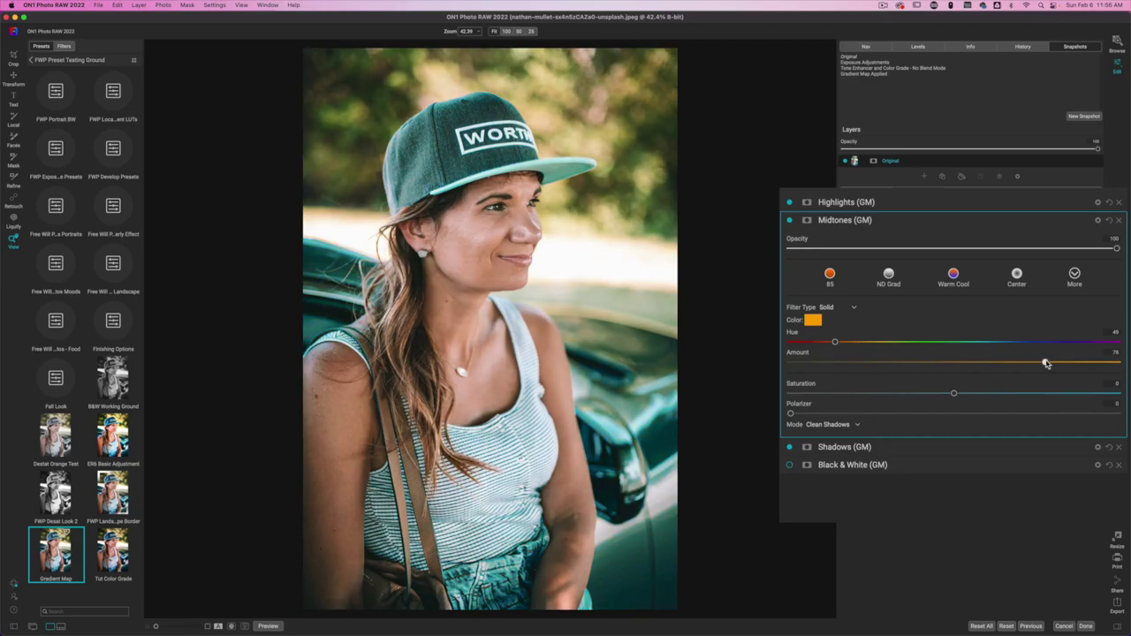
pyautogui.click(790, 222)
pyautogui.click(790, 223)
pyautogui.click(790, 223)
pyautogui.click(790, 223)
pyautogui.click(790, 223)
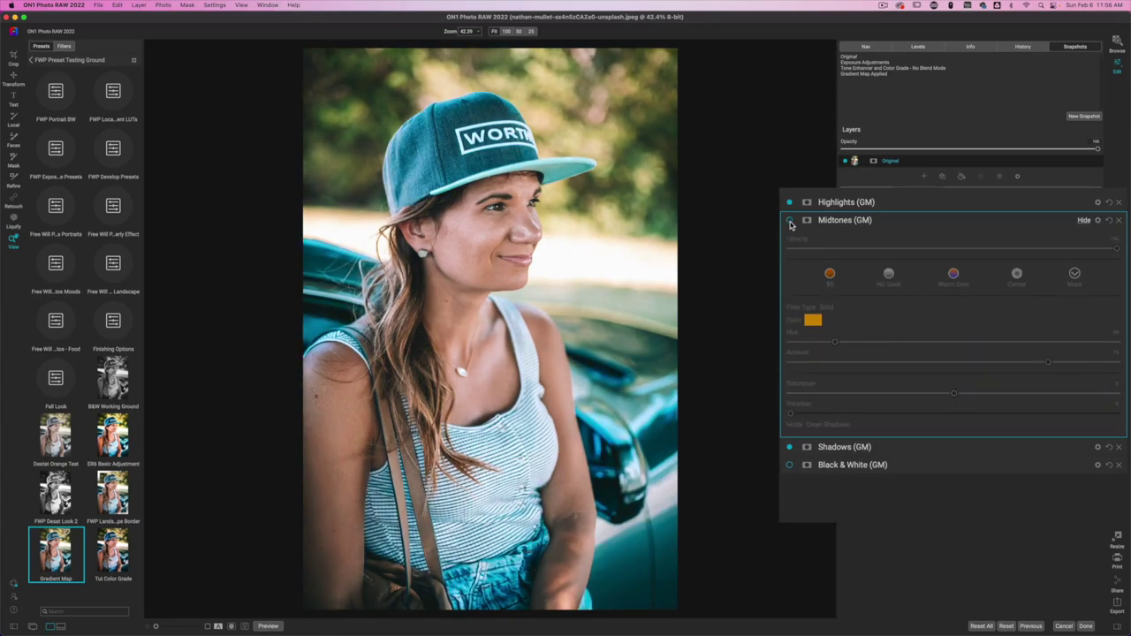
pyautogui.click(790, 222)
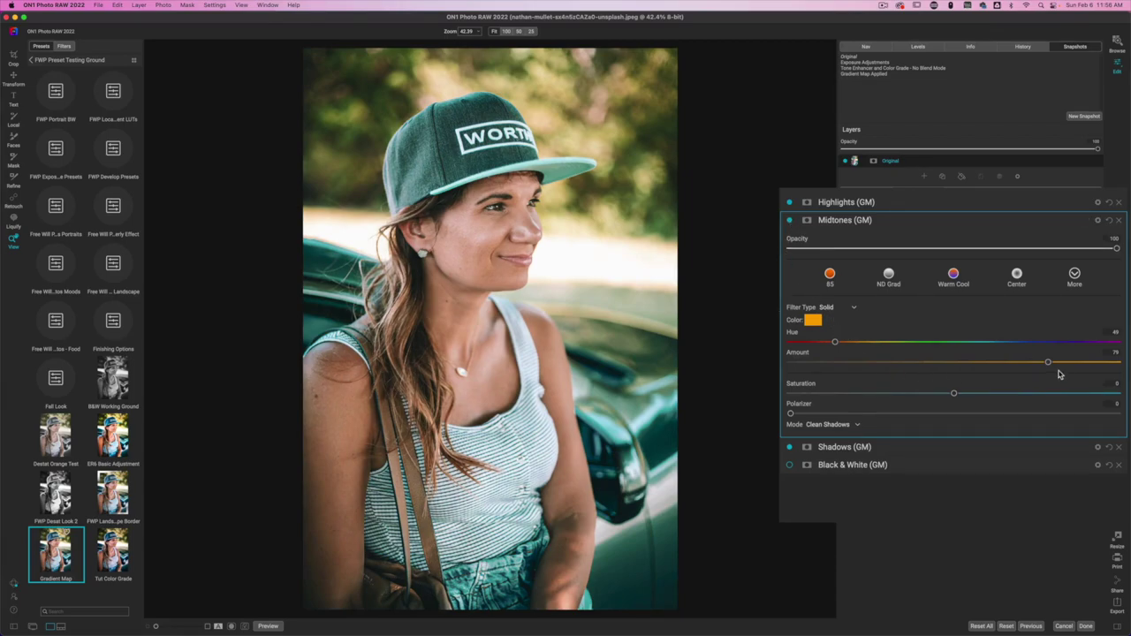
# - Raise the pink Highlights (GM) Amount and set the Effects opacity to 100
pyautogui.click(824, 221)
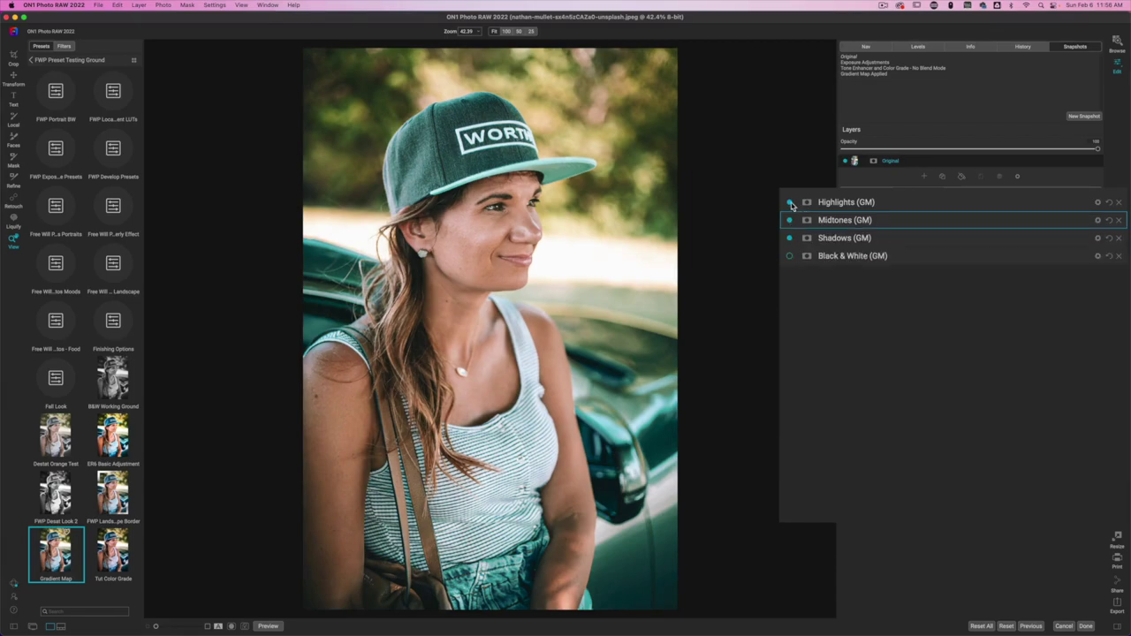
pyautogui.click(790, 203)
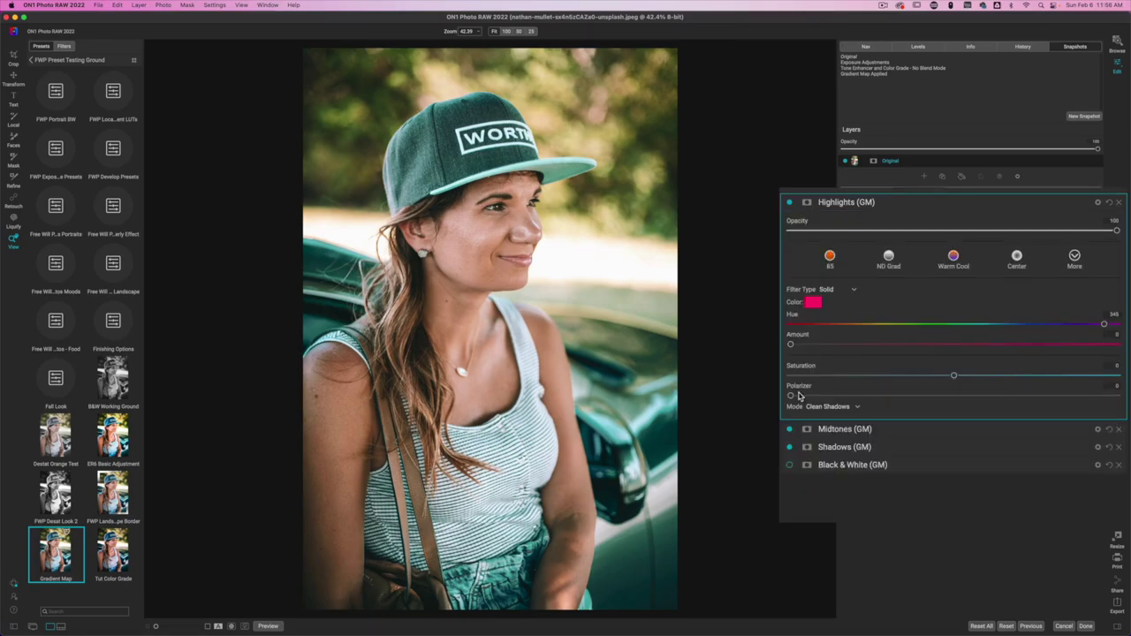
pyautogui.moveTo(792, 345); pyautogui.dragTo(1108, 356)
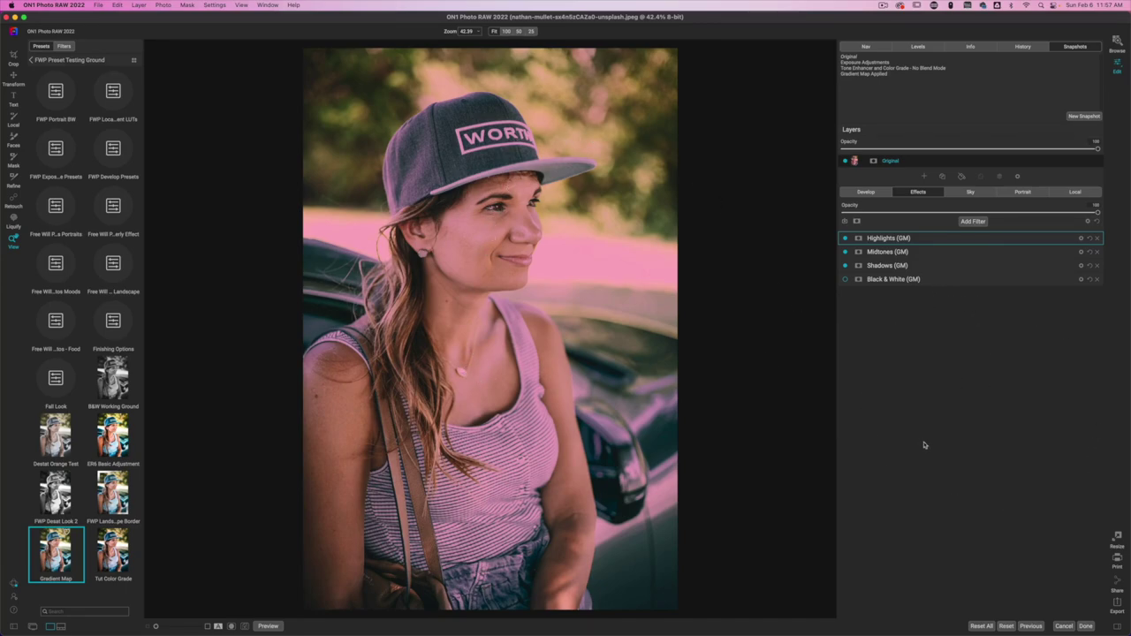
pyautogui.moveTo(986, 237)
pyautogui.moveTo(1096, 214)
pyautogui.mouseDown()
pyautogui.moveTo(902, 214)
pyautogui.moveTo(1100, 216)
pyautogui.mouseUp()
# - Blend the effects stack in Soft Light mode with the Skin slider at about 80
pyautogui.click(1089, 223)
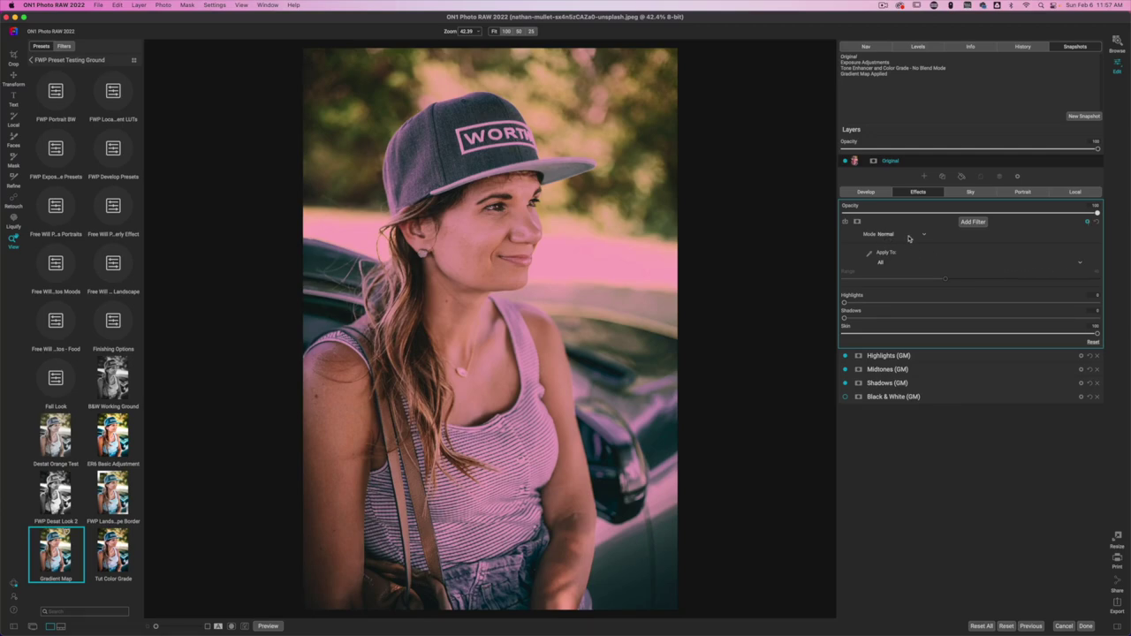
pyautogui.click(909, 237)
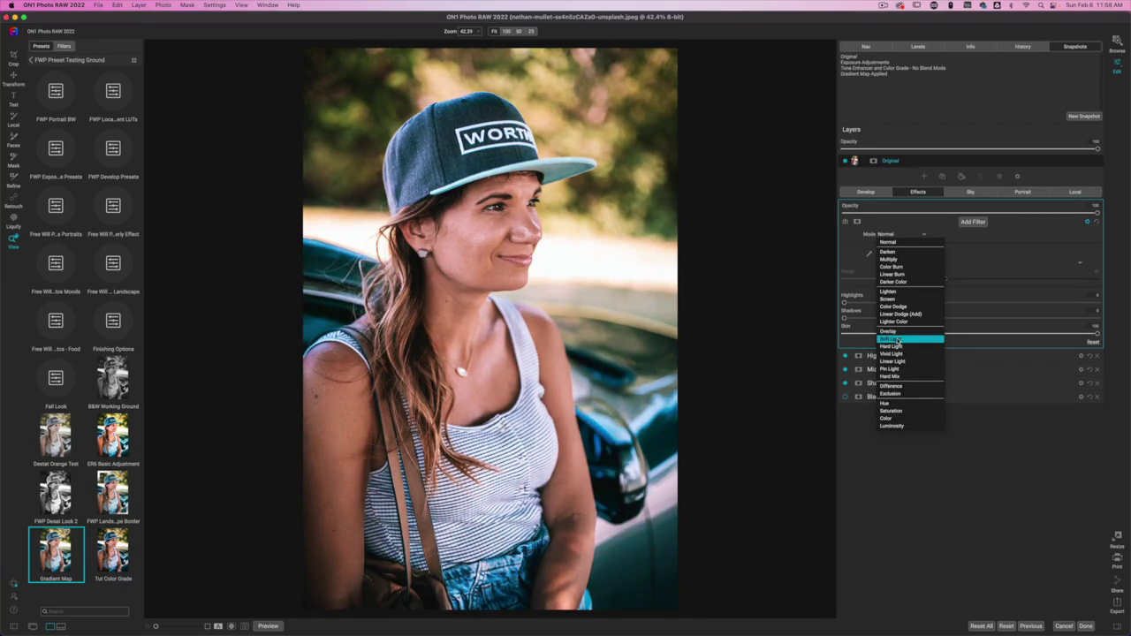
pyautogui.click(897, 341)
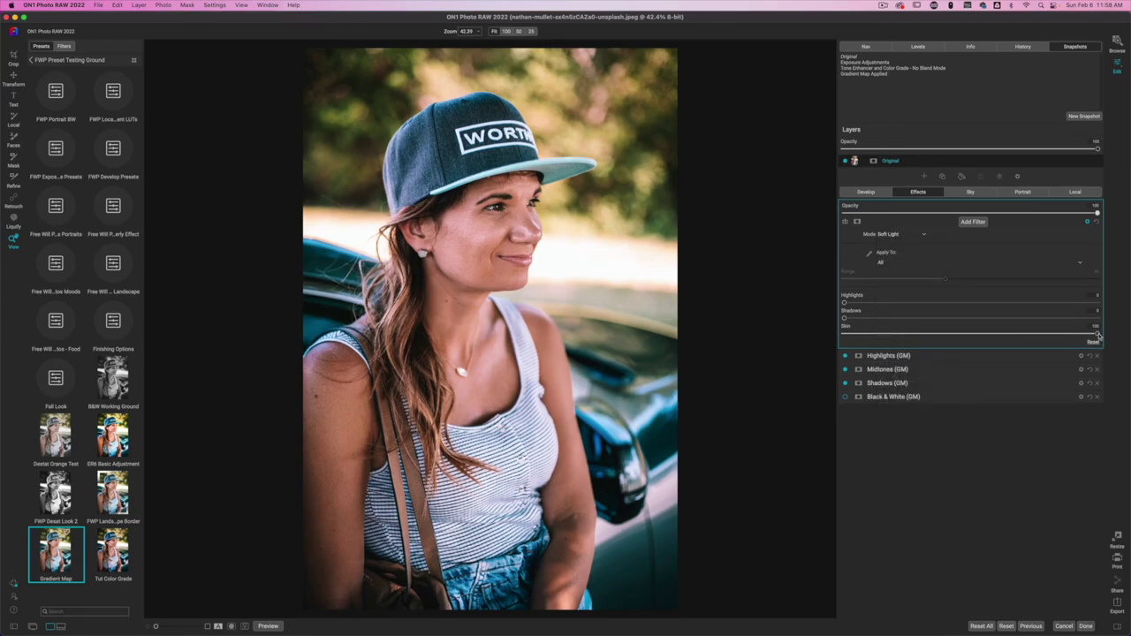
pyautogui.moveTo(1096, 334); pyautogui.dragTo(846, 334)
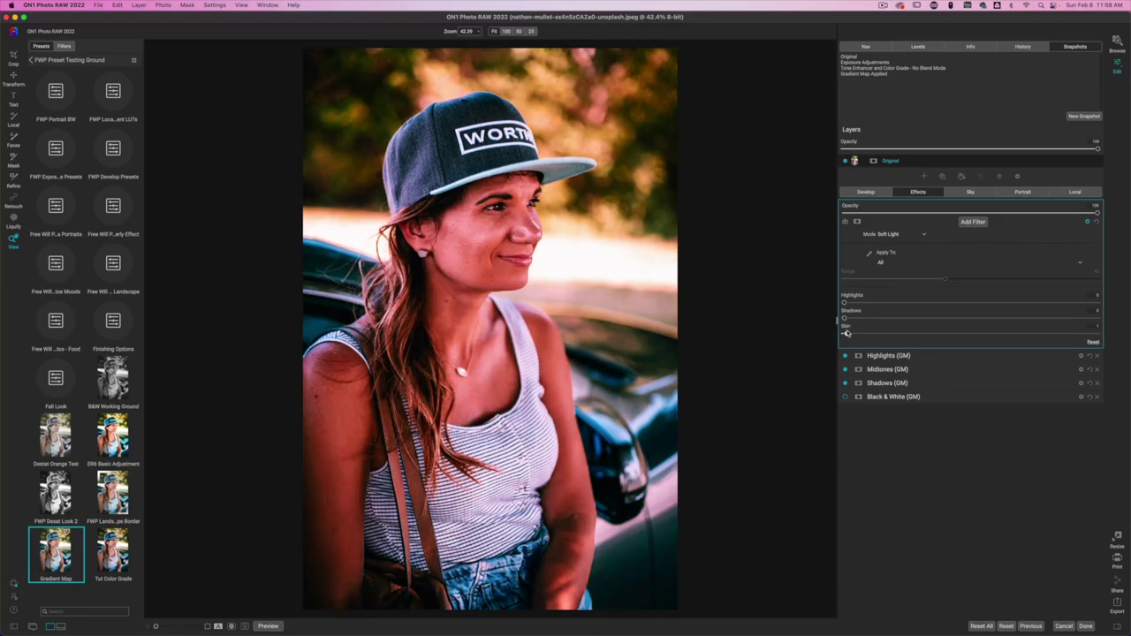
pyautogui.moveTo(847, 333); pyautogui.dragTo(991, 342)
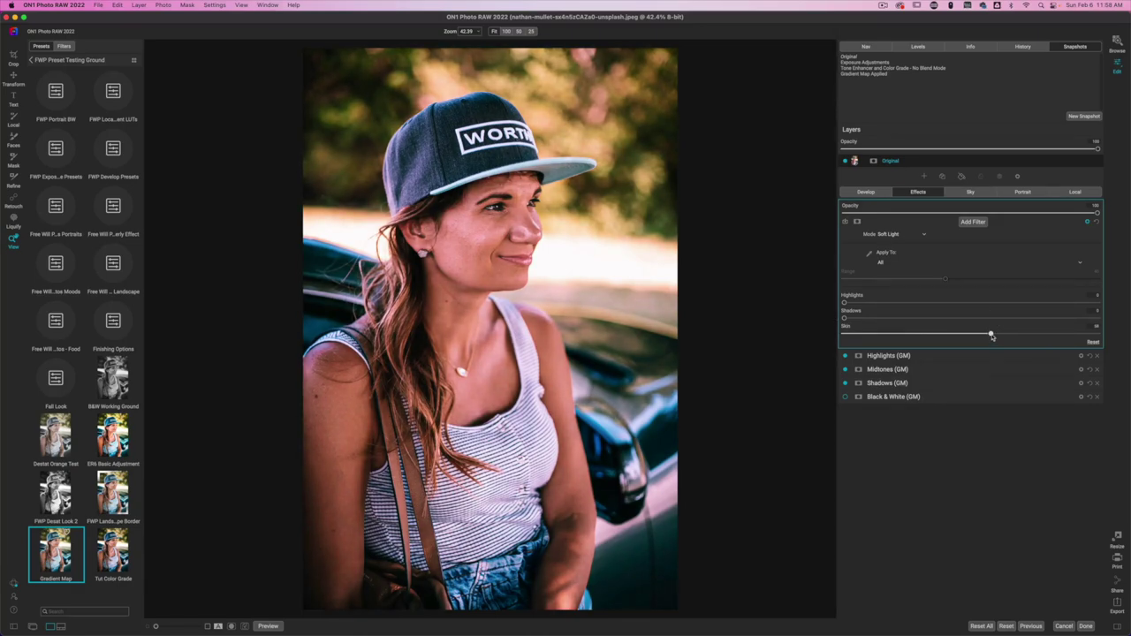
pyautogui.moveTo(991, 335); pyautogui.dragTo(1047, 336)
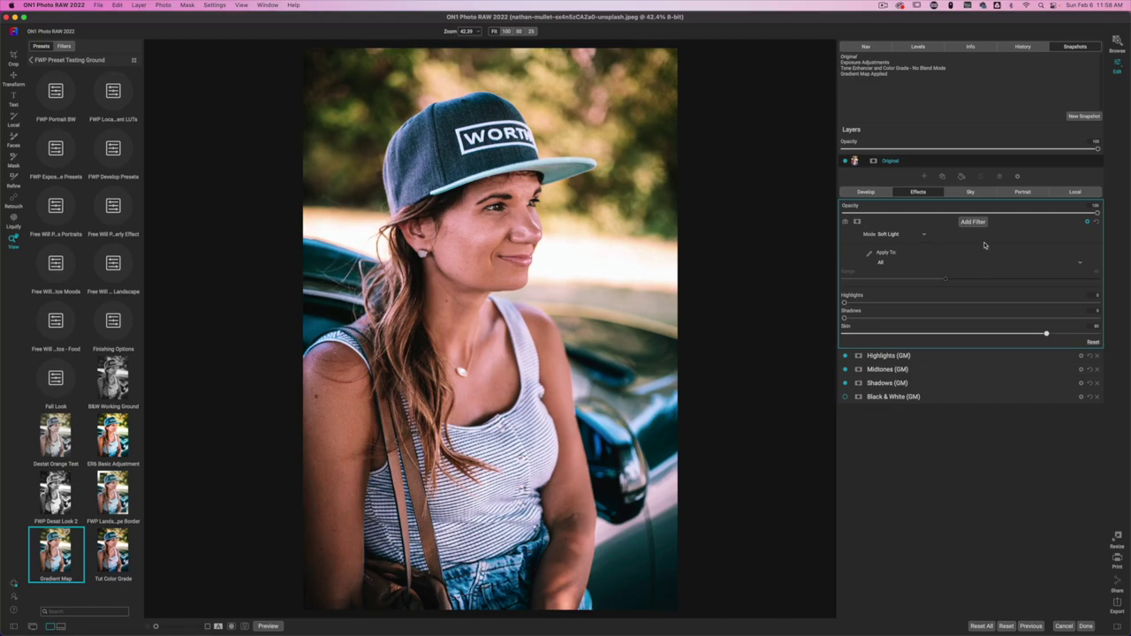
pyautogui.click(1088, 222)
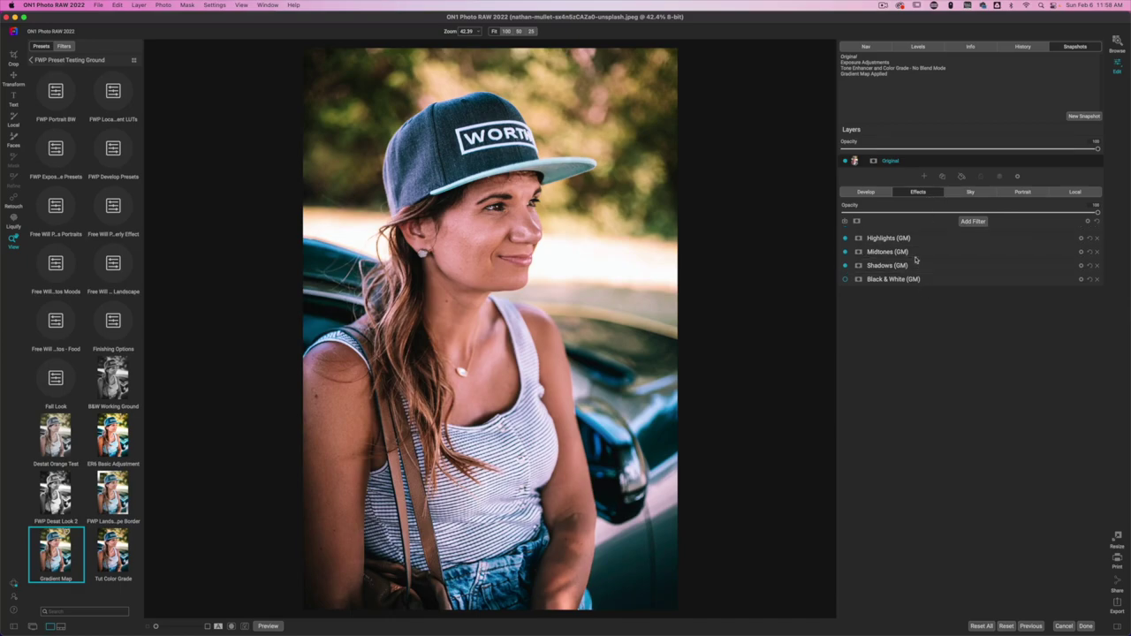
# - Toggle the blending options, then preview the photo without effects to compare with the original
pyautogui.click(1088, 223)
pyautogui.click(1089, 225)
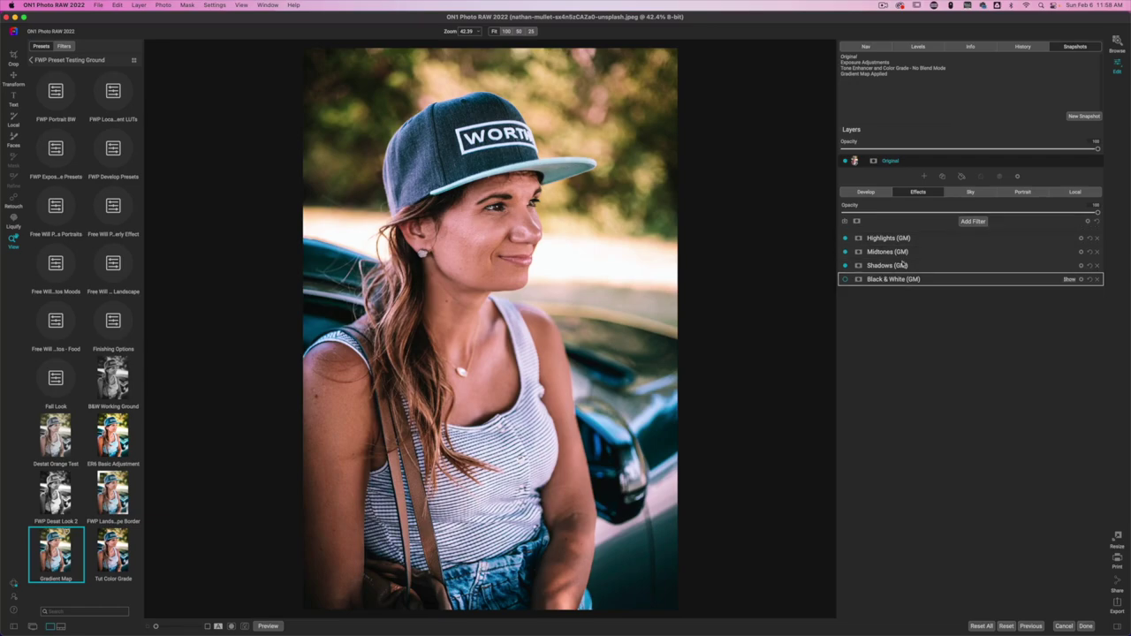
pyautogui.click(1089, 224)
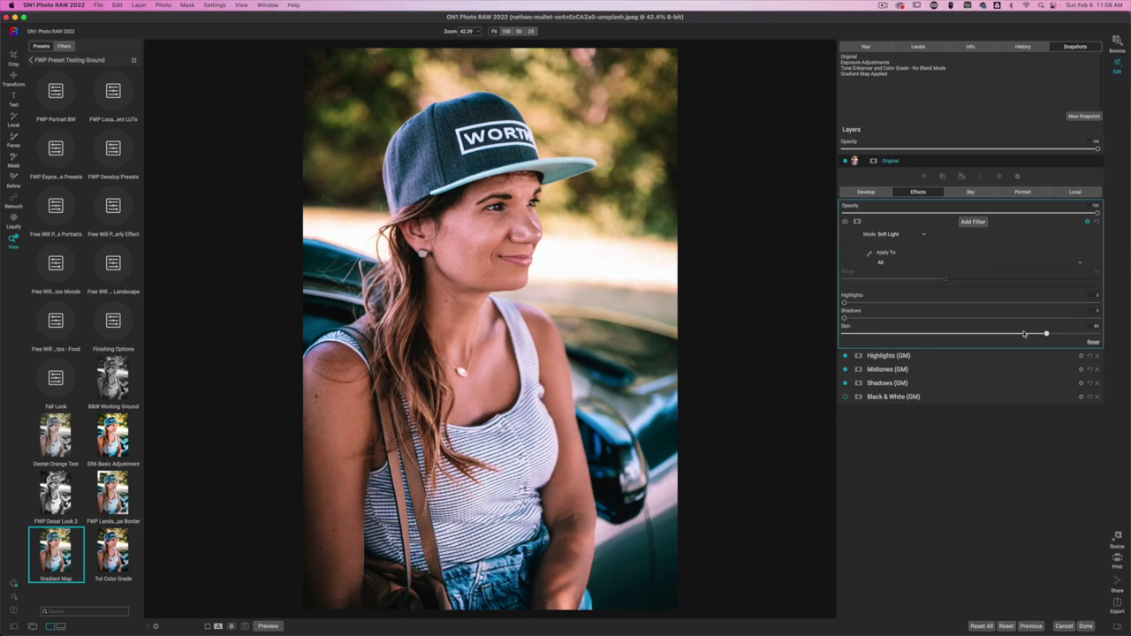
pyautogui.click(939, 327)
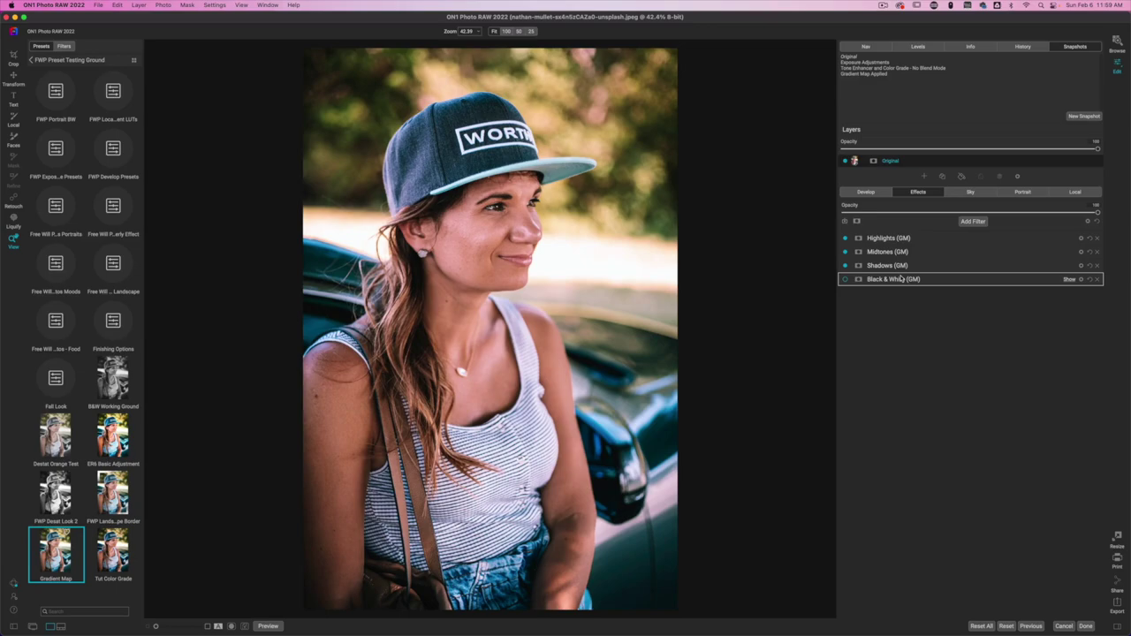
pyautogui.press('super+p')
pyautogui.press('super+p')
pyautogui.press('super+p')
pyautogui.press('super+p')
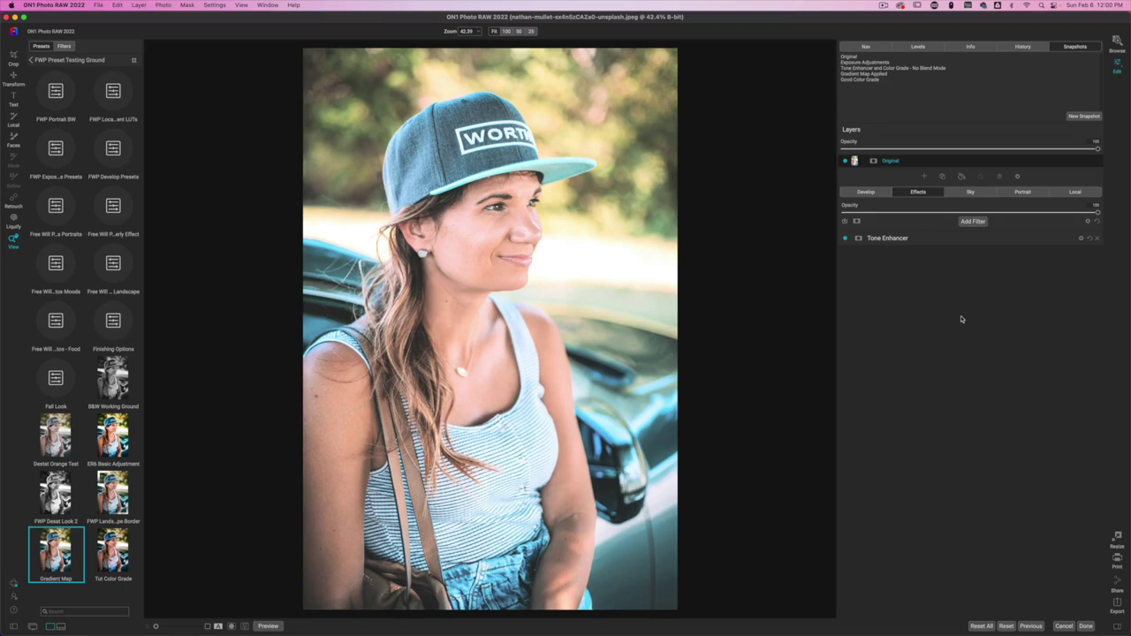
# - Set the Tone Enhancer Shadows to 12 and toggle the filter on and off to compare
pyautogui.click(918, 239)
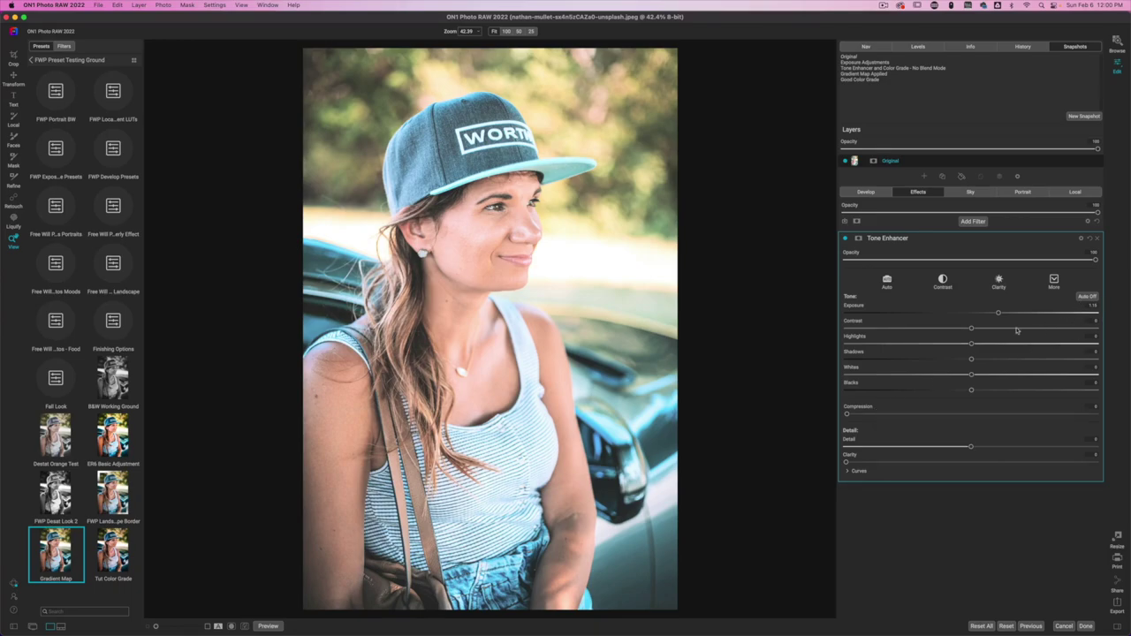
pyautogui.moveTo(972, 360); pyautogui.dragTo(1021, 331)
pyautogui.click(844, 239)
pyautogui.click(845, 238)
pyautogui.click(845, 239)
pyautogui.click(845, 239)
pyautogui.click(932, 241)
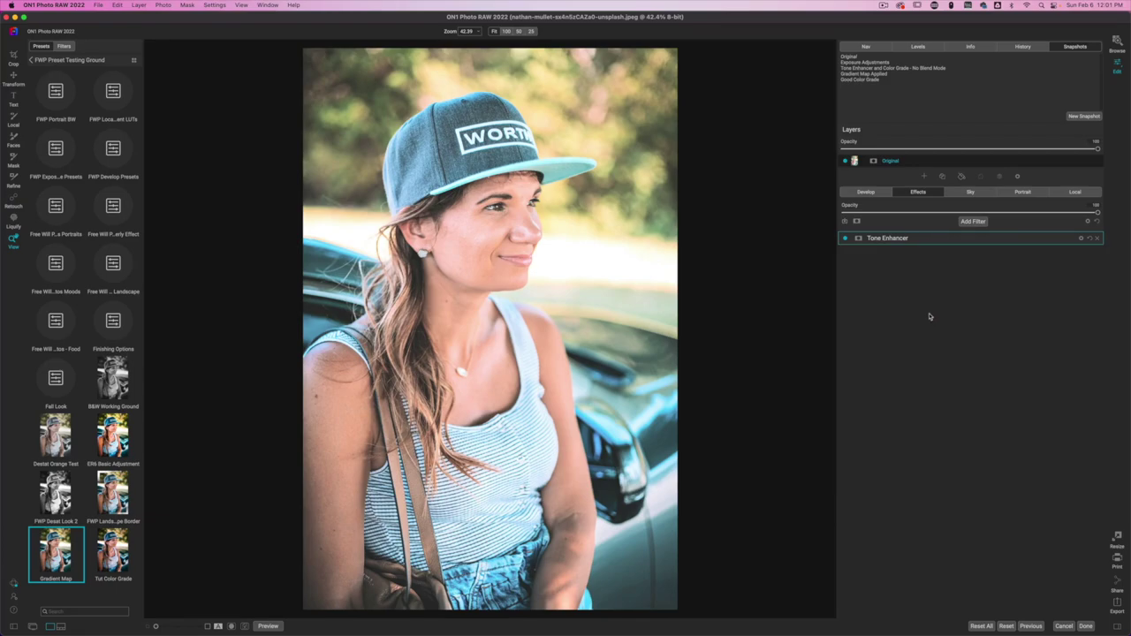
pyautogui.click(1089, 222)
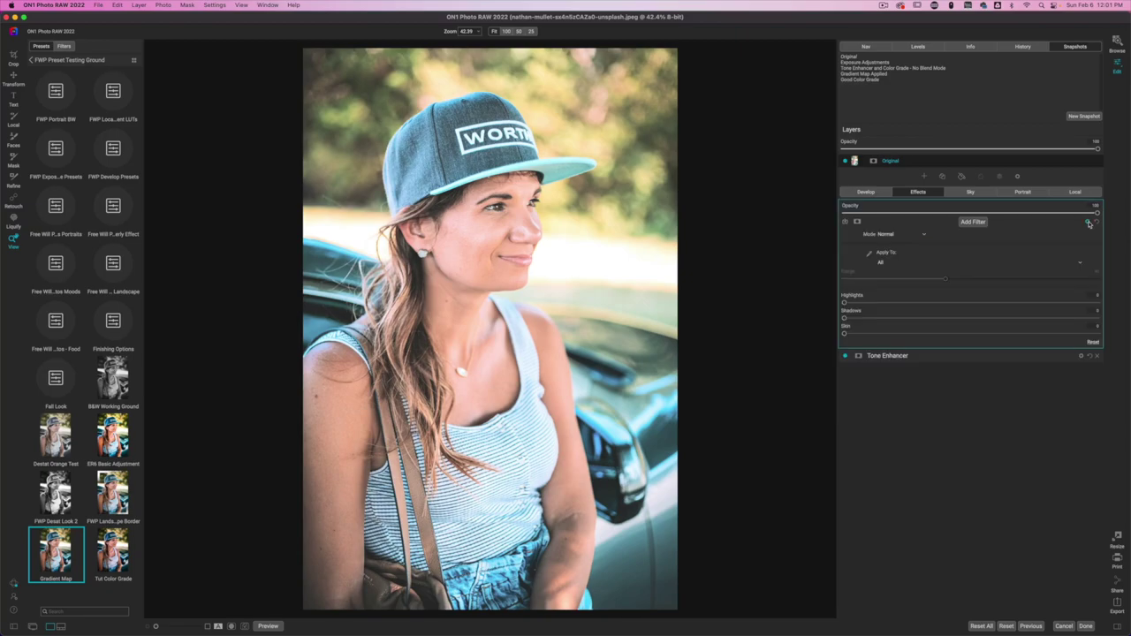
pyautogui.click(897, 236)
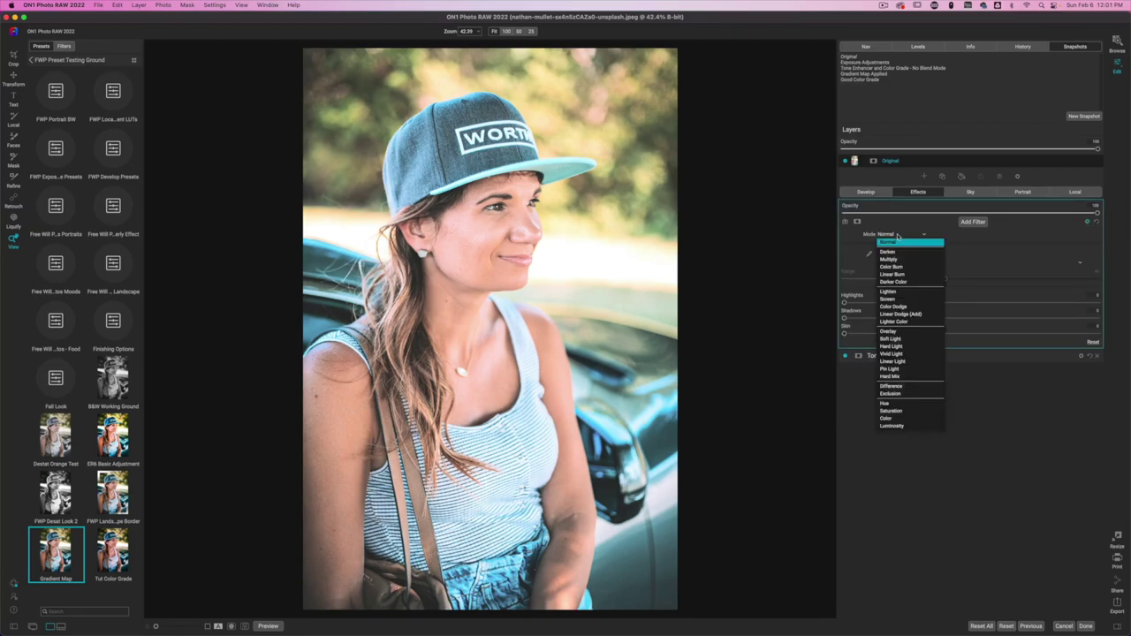
pyautogui.click(894, 339)
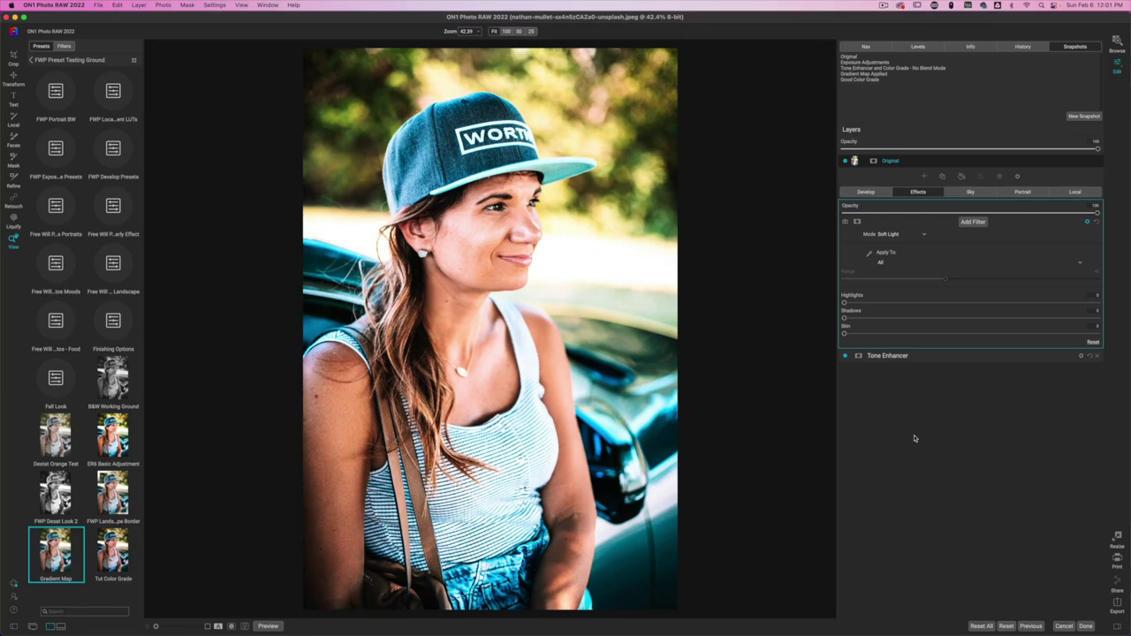
pyautogui.click(925, 237)
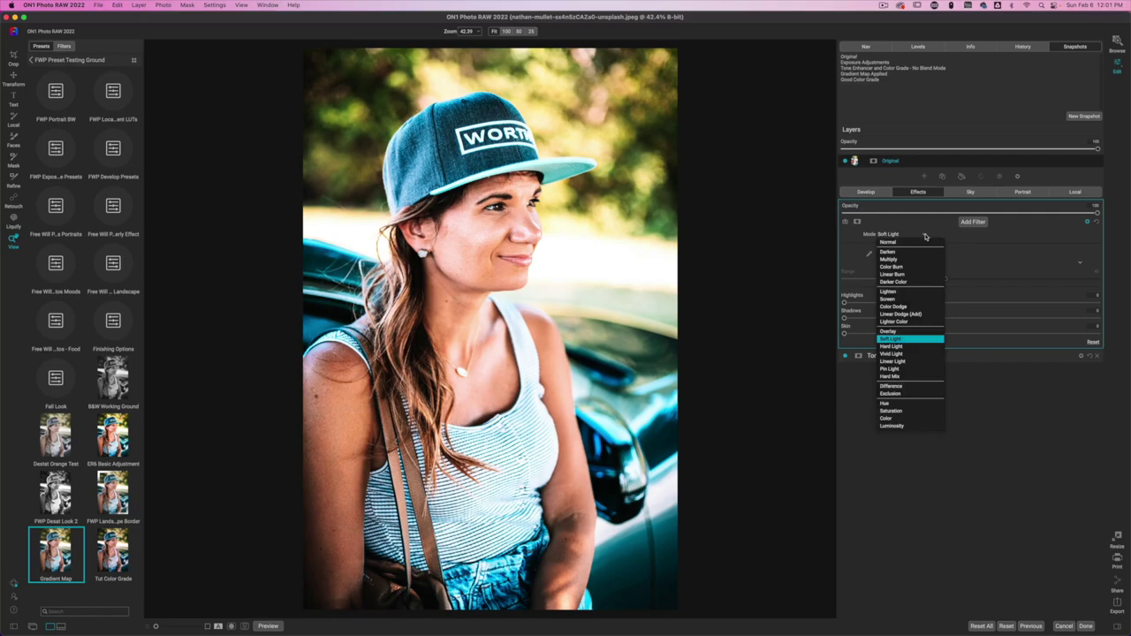
pyautogui.click(992, 243)
pyautogui.moveTo(869, 337); pyautogui.dragTo(1050, 338)
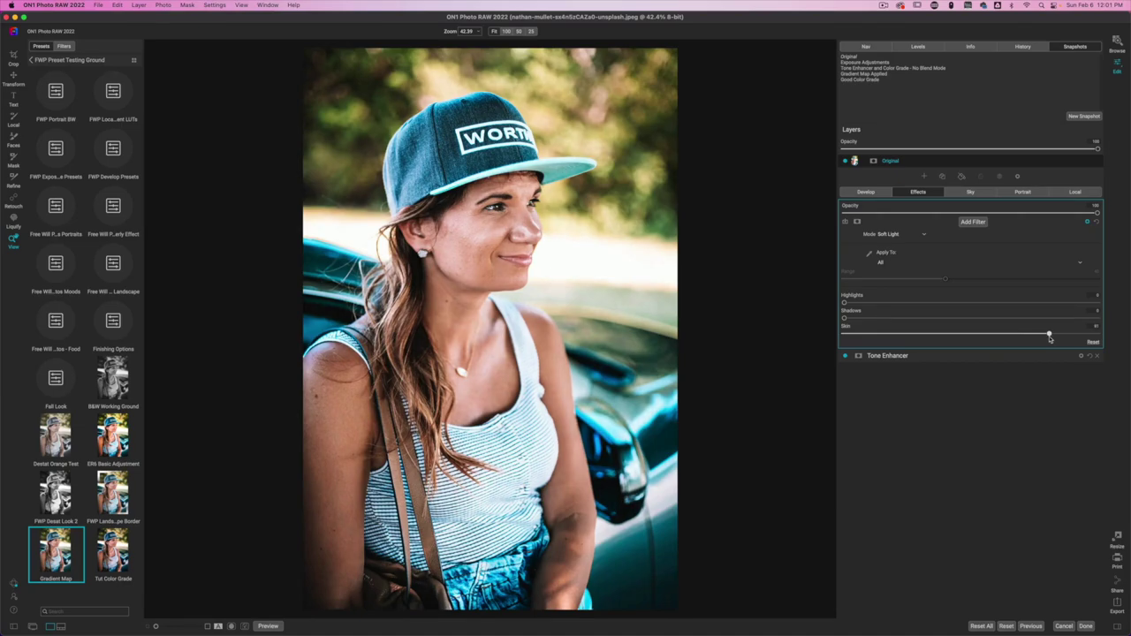
pyautogui.moveTo(1050, 338); pyautogui.dragTo(843, 348)
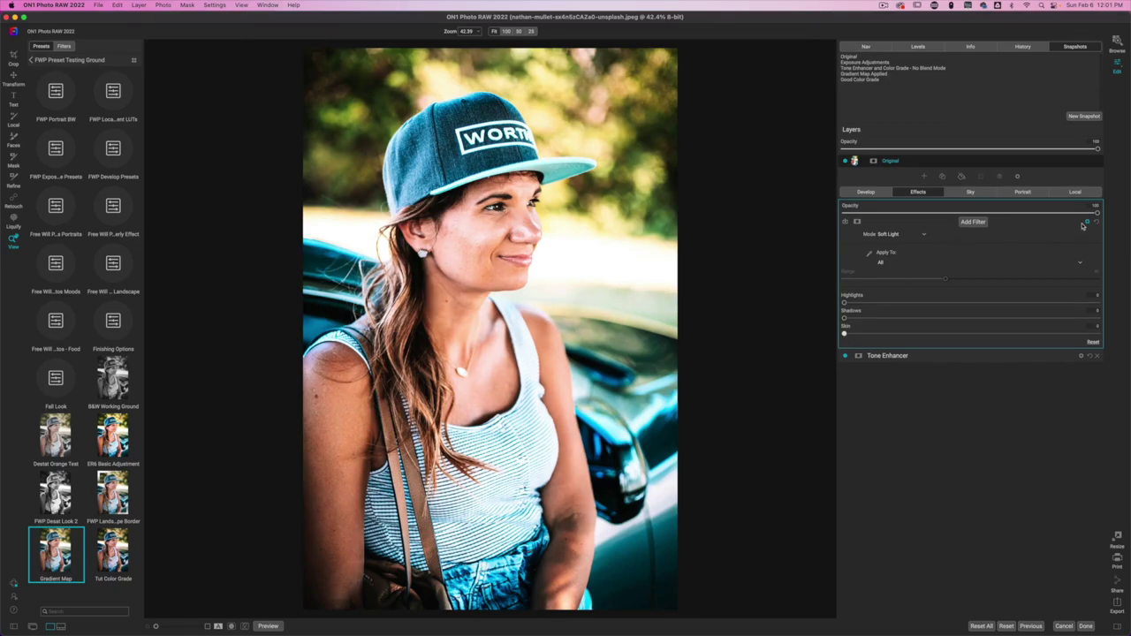
pyautogui.click(901, 234)
pyautogui.click(900, 243)
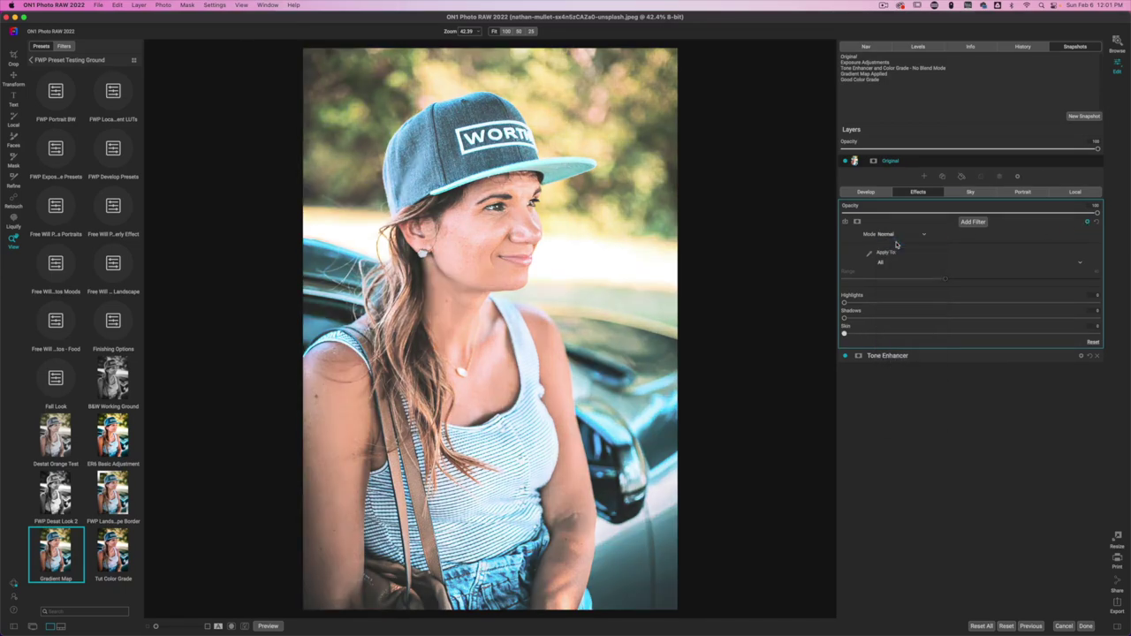
pyautogui.click(1094, 221)
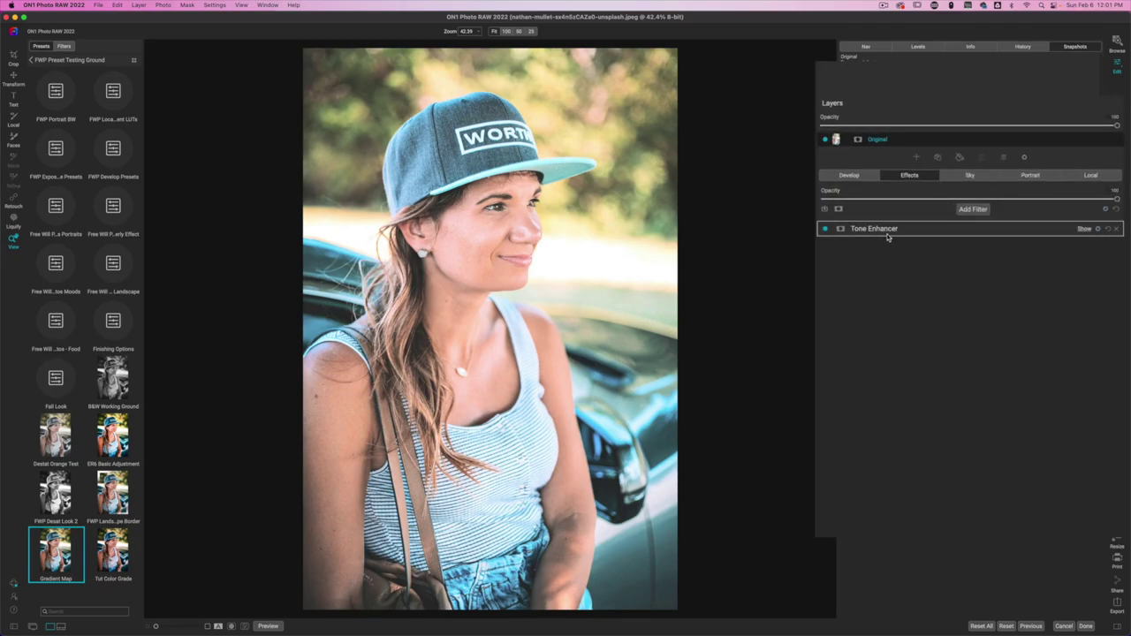
# - Duplicate the Original layer and rename the copy 'Exposure'
pyautogui.click(938, 161)
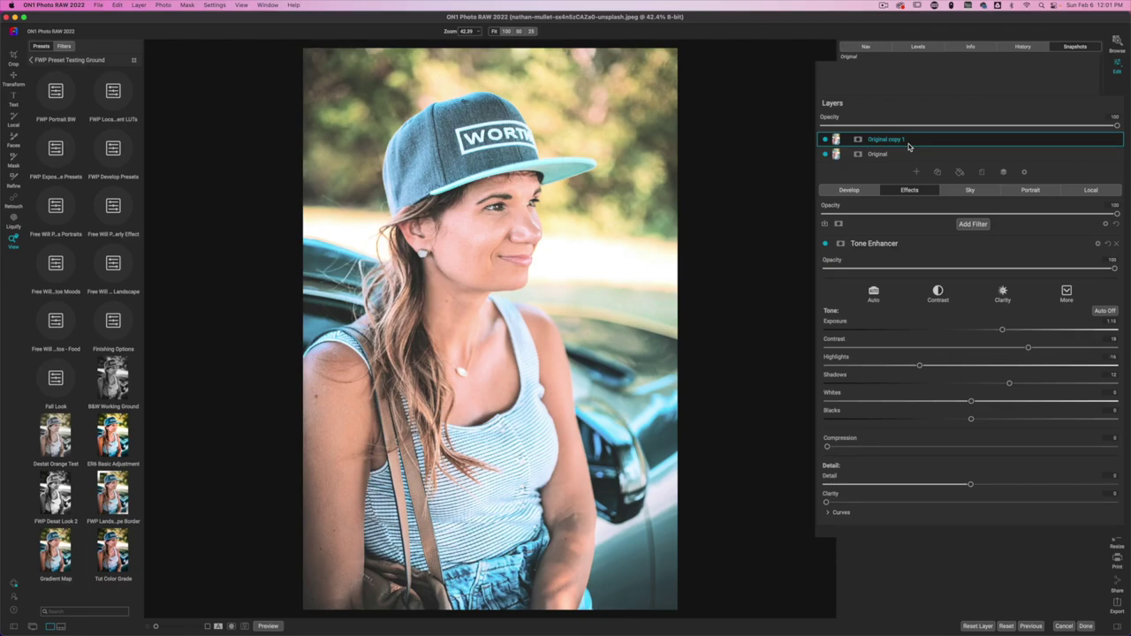
pyautogui.doubleClick(894, 139)
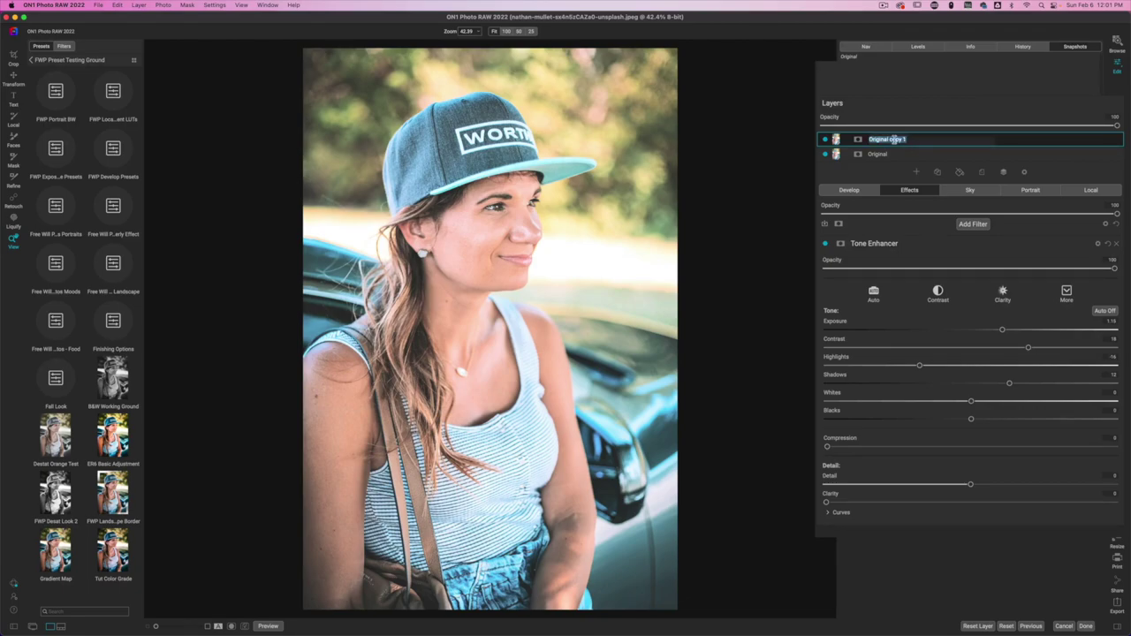
pyautogui.write('Exposure')
pyautogui.press('Return')
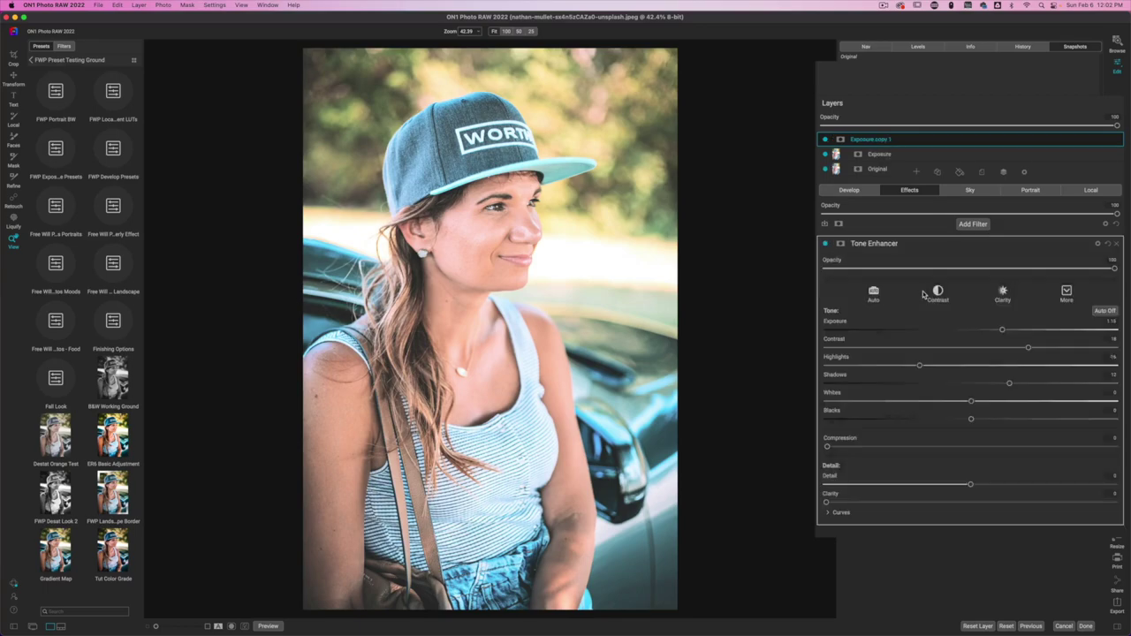
# - Duplicate the Exposure layer with Cmd+J and rename the copy 'Exposure 2'
pyautogui.press('super+j')
pyautogui.doubleClick(899, 140)
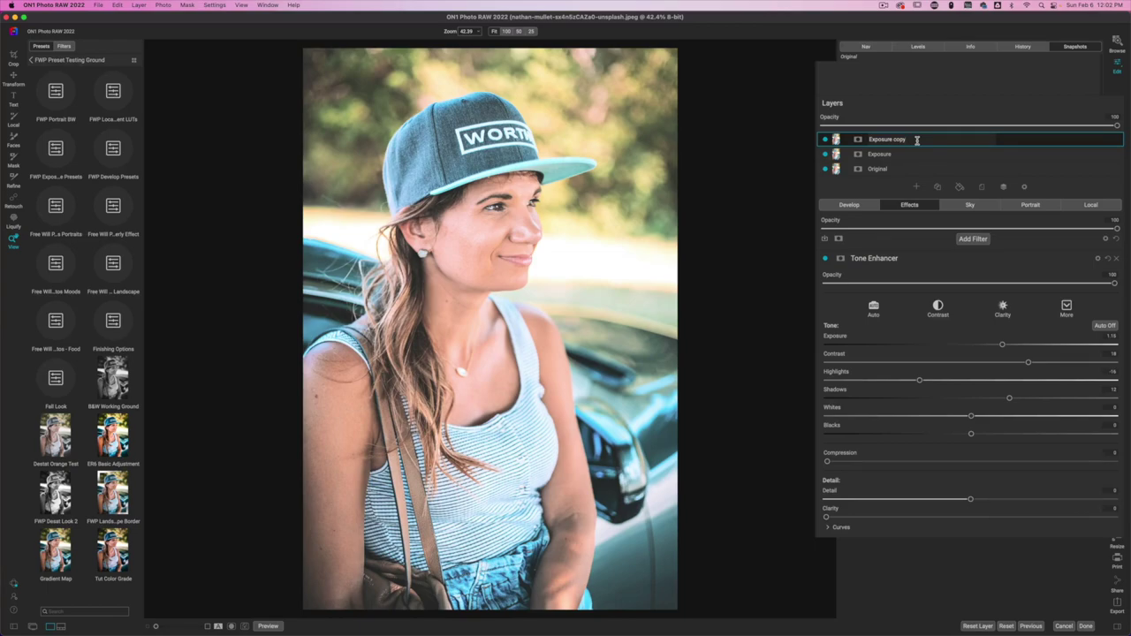
pyautogui.press('BackSpace')
pyautogui.press('BackSpace')
pyautogui.press('BackSpace')
pyautogui.press('Return')
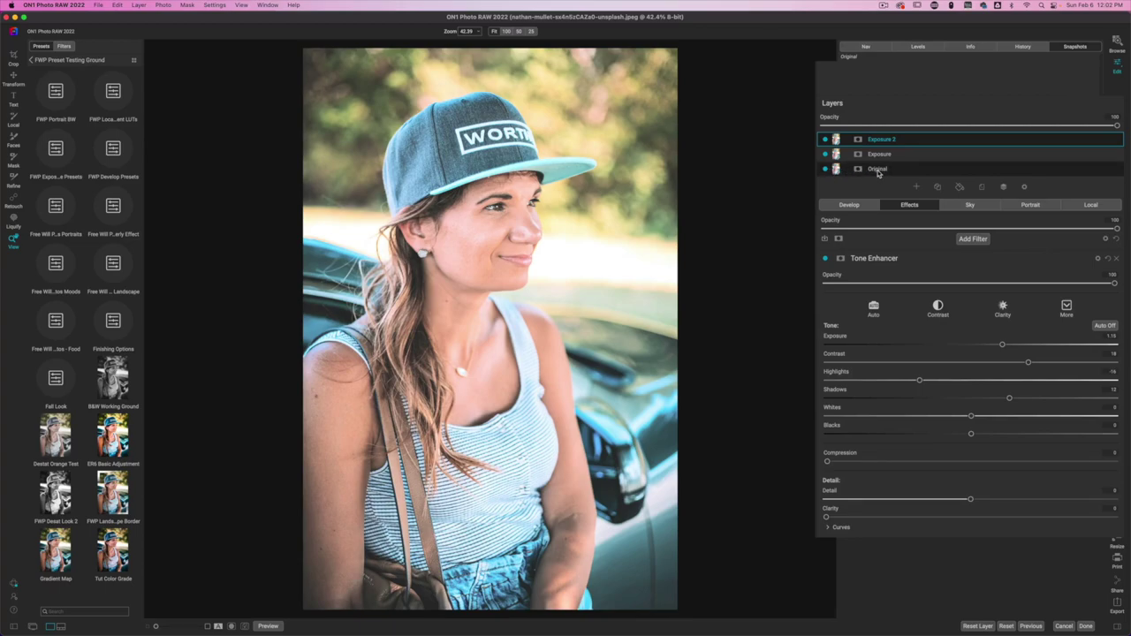
# - Hide the Original layer and create a New Stamped Layer from the visible layers
pyautogui.click(825, 170)
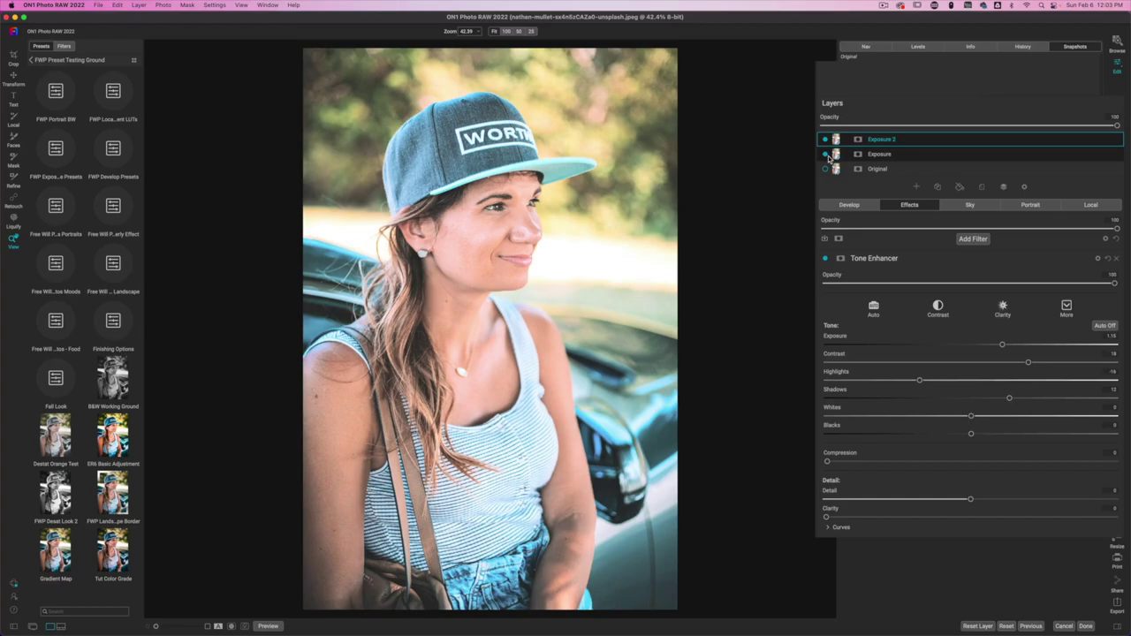
pyautogui.rightClick(920, 144)
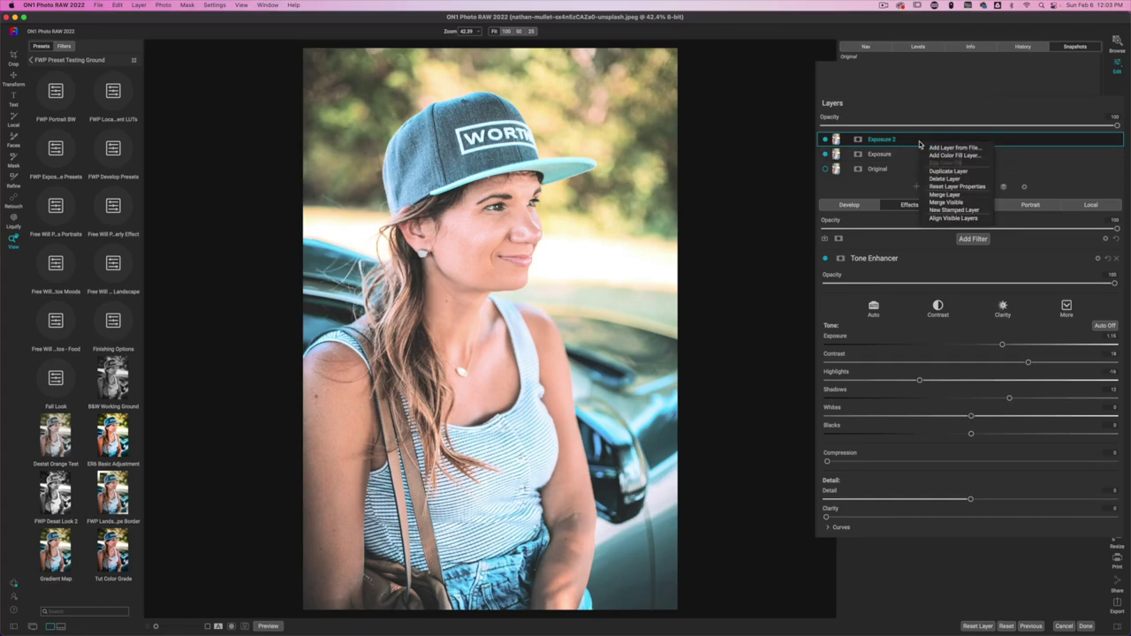
pyautogui.click(978, 210)
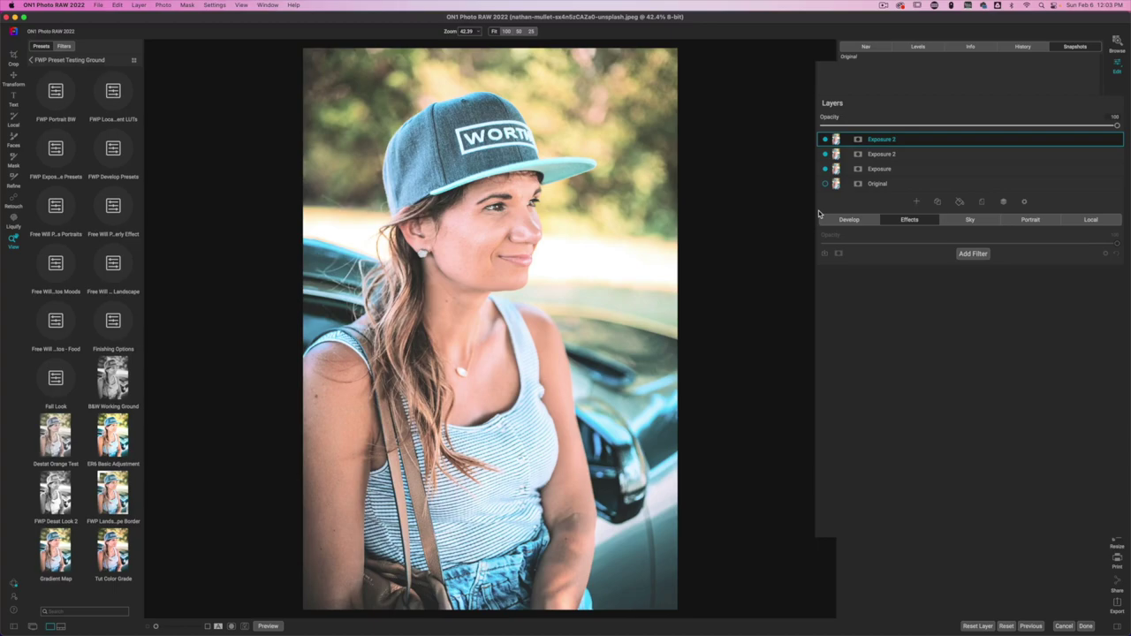
# - Rename the stamped Exposure 3 layer to 'New stamped Expo Layer'
pyautogui.doubleClick(880, 139)
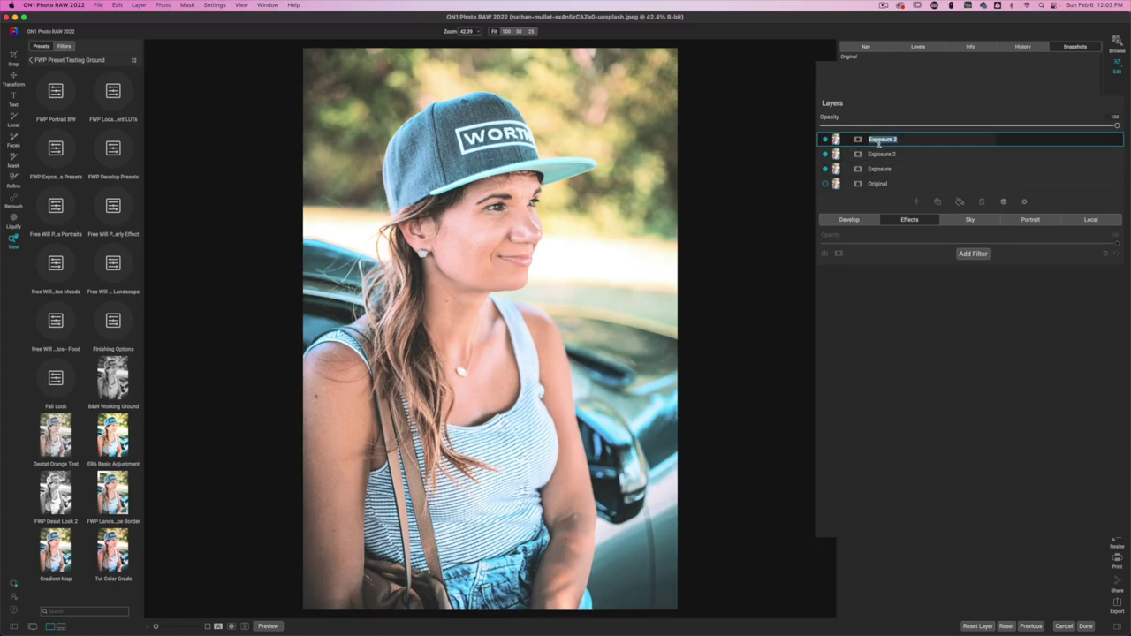
pyautogui.write('New named Expo Layer')
pyautogui.press('Return')
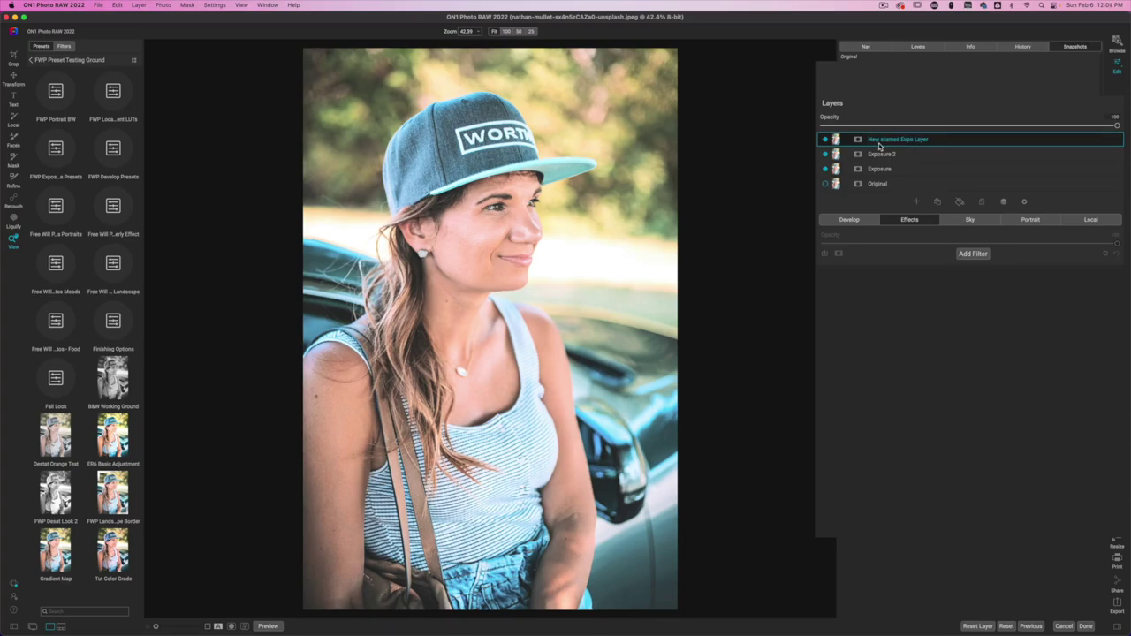
# - Hide Exposure 2 and Exposure, then undo an accidental deletion of the stamped layer
pyautogui.click(825, 154)
pyautogui.click(825, 168)
pyautogui.rightClick(910, 160)
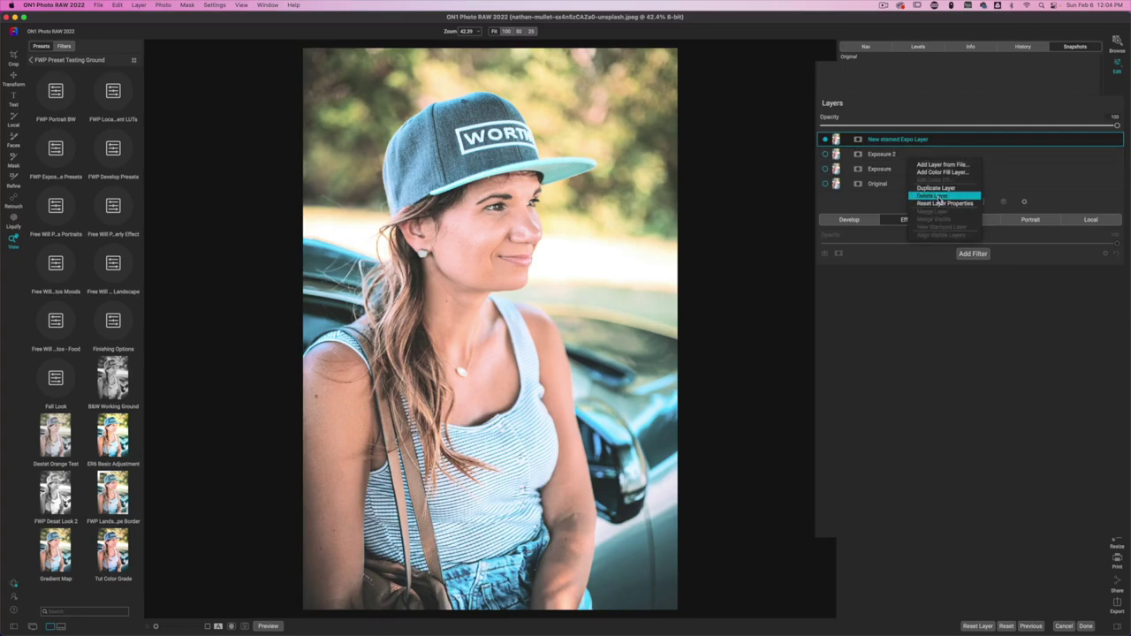
pyautogui.click(940, 196)
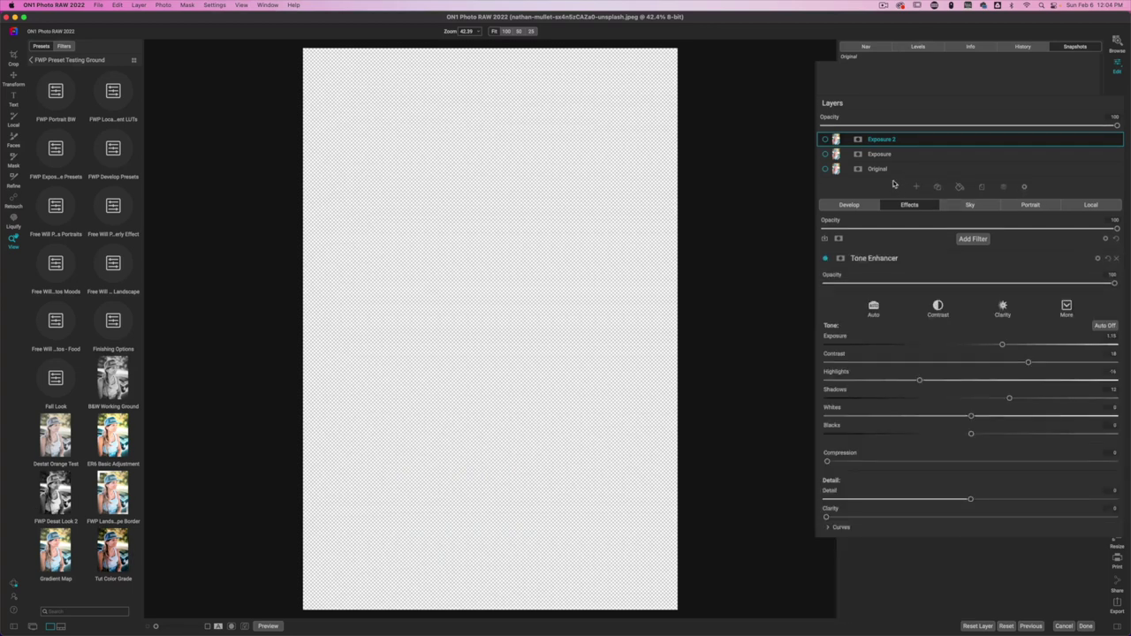
pyautogui.click(825, 140)
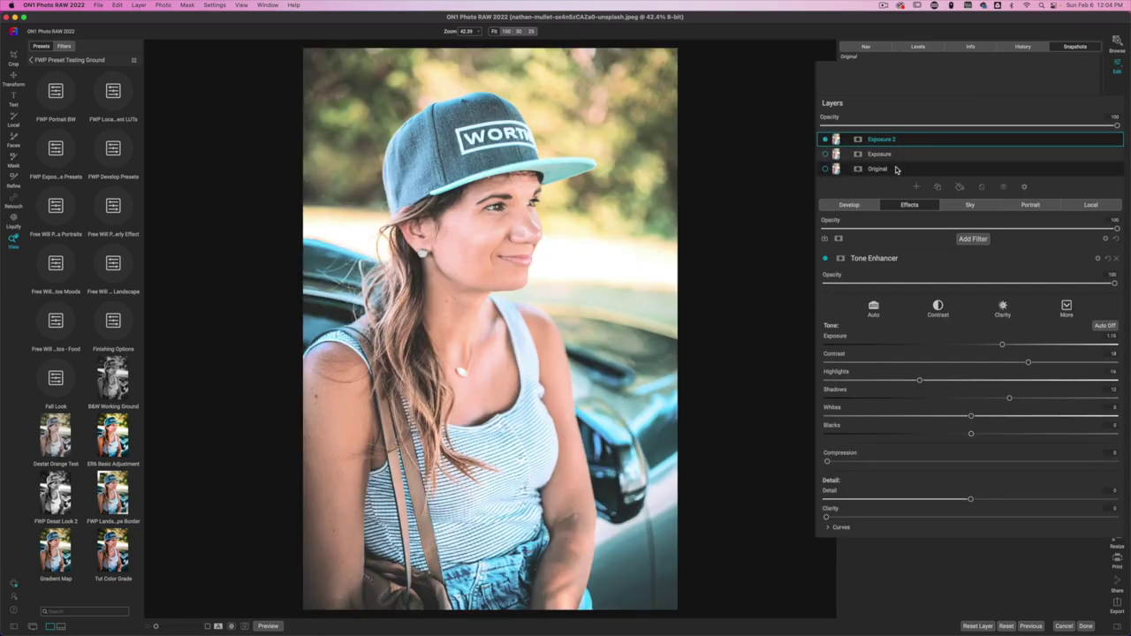
pyautogui.press('super+z')
pyautogui.press('super+z')
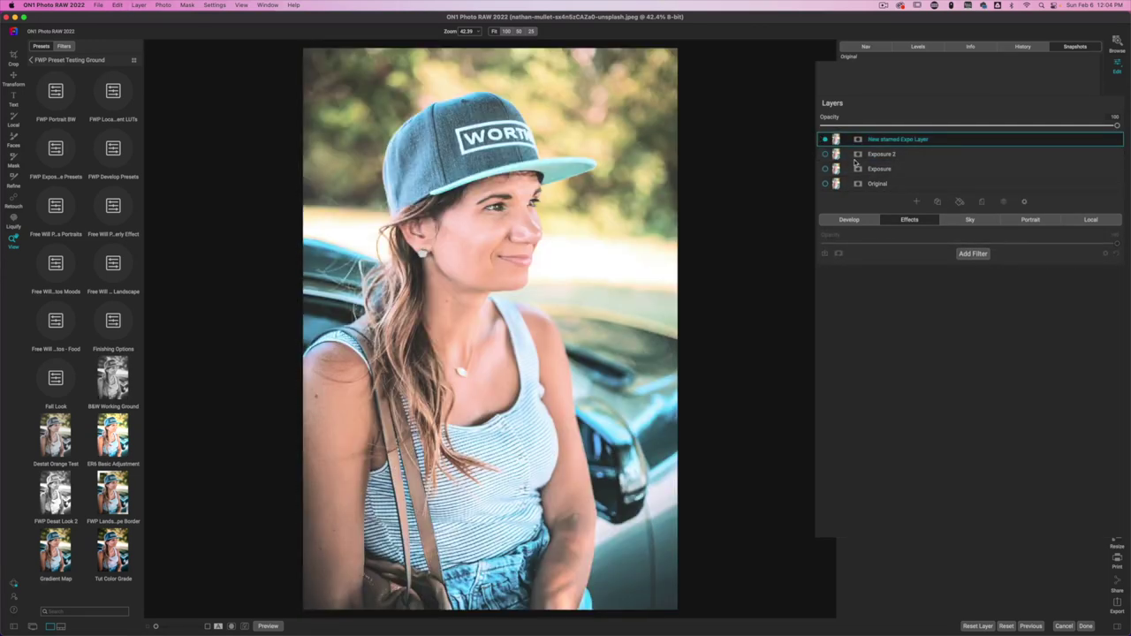
# - Delete the Exposure 2 layer
pyautogui.click(912, 154)
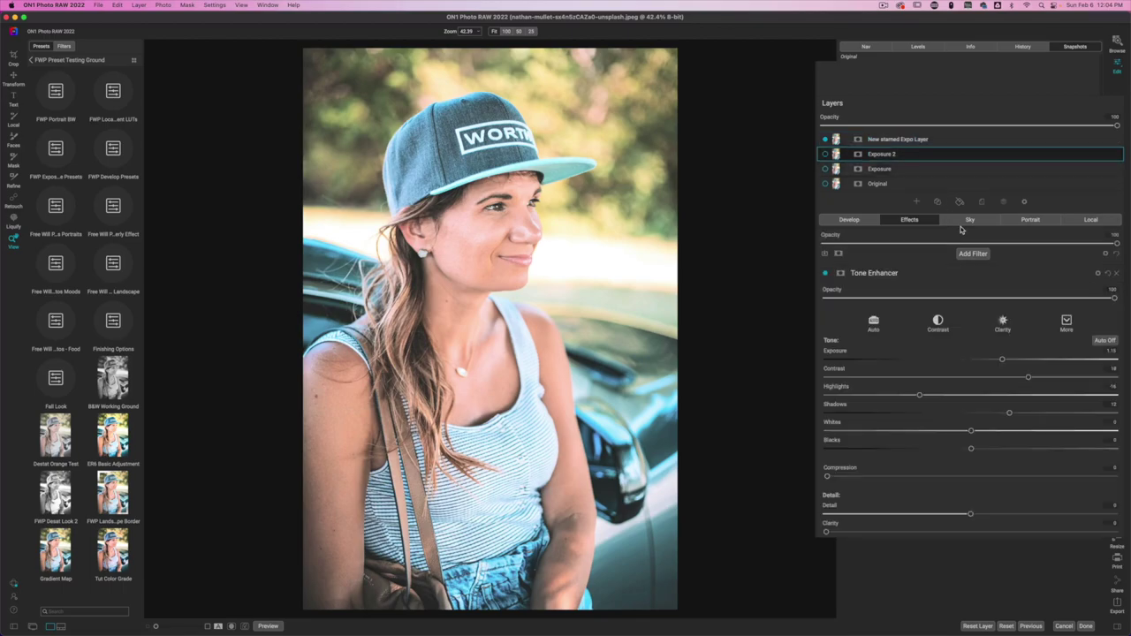
pyautogui.rightClick(912, 156)
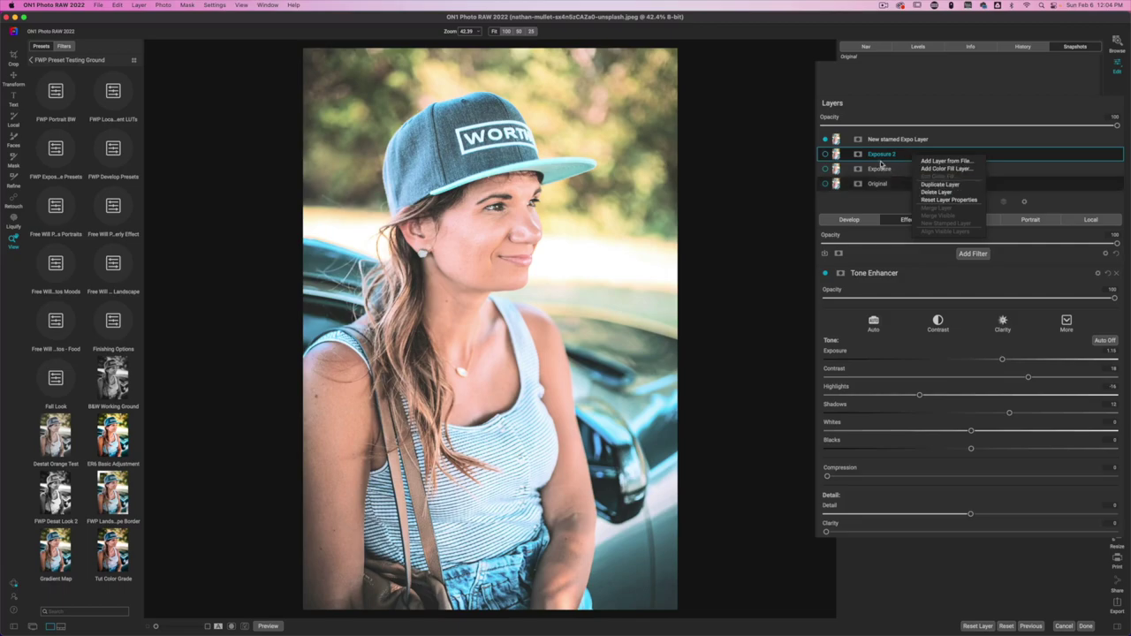
pyautogui.click(932, 193)
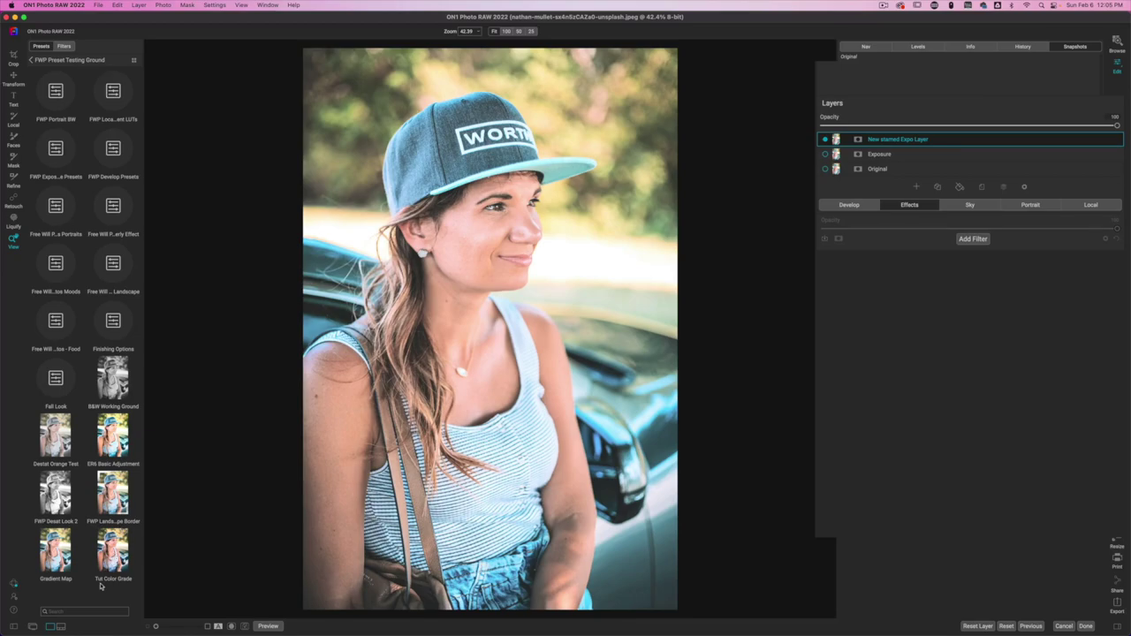
# - Apply Tut Color Grade, switch its blend from Normal back to Soft Light, then reset the effects
pyautogui.click(113, 552)
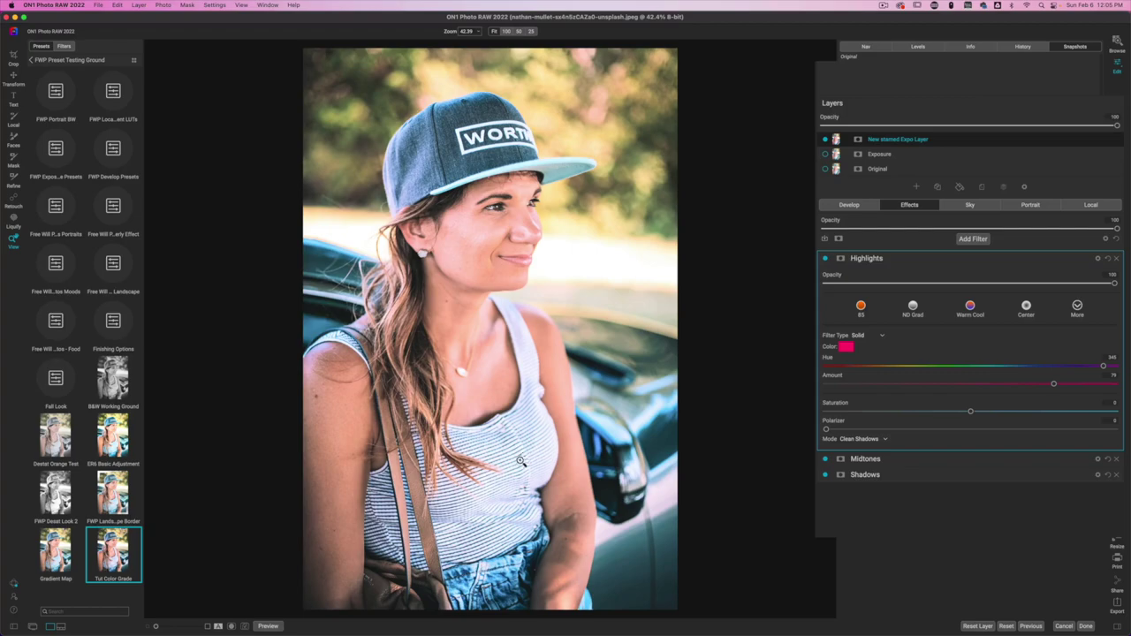
pyautogui.click(1104, 240)
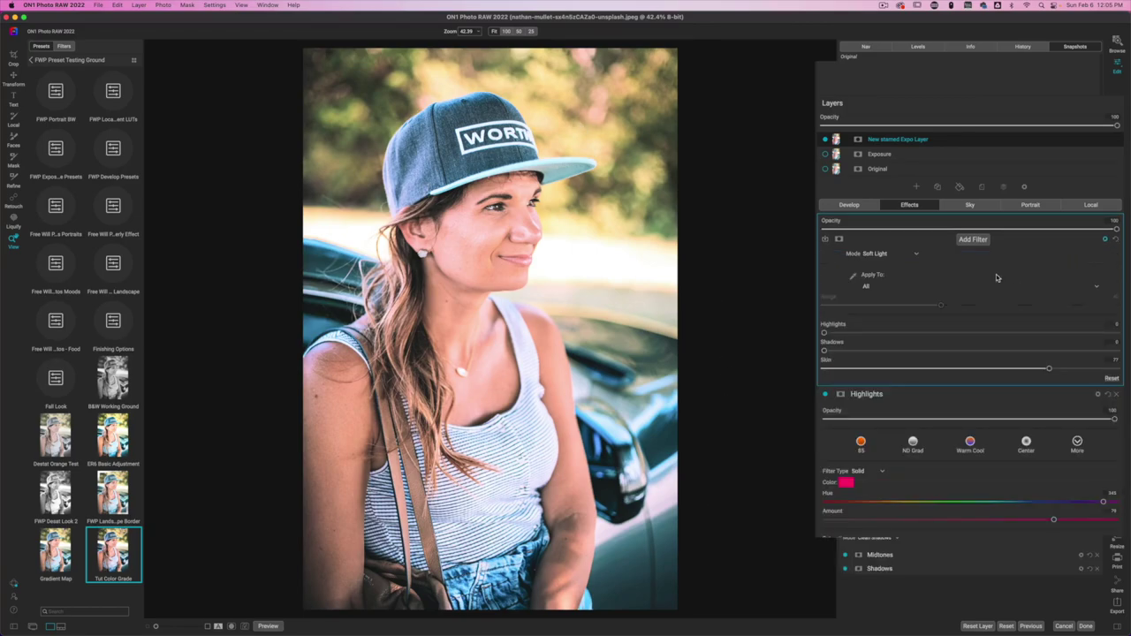
pyautogui.click(885, 255)
pyautogui.click(888, 259)
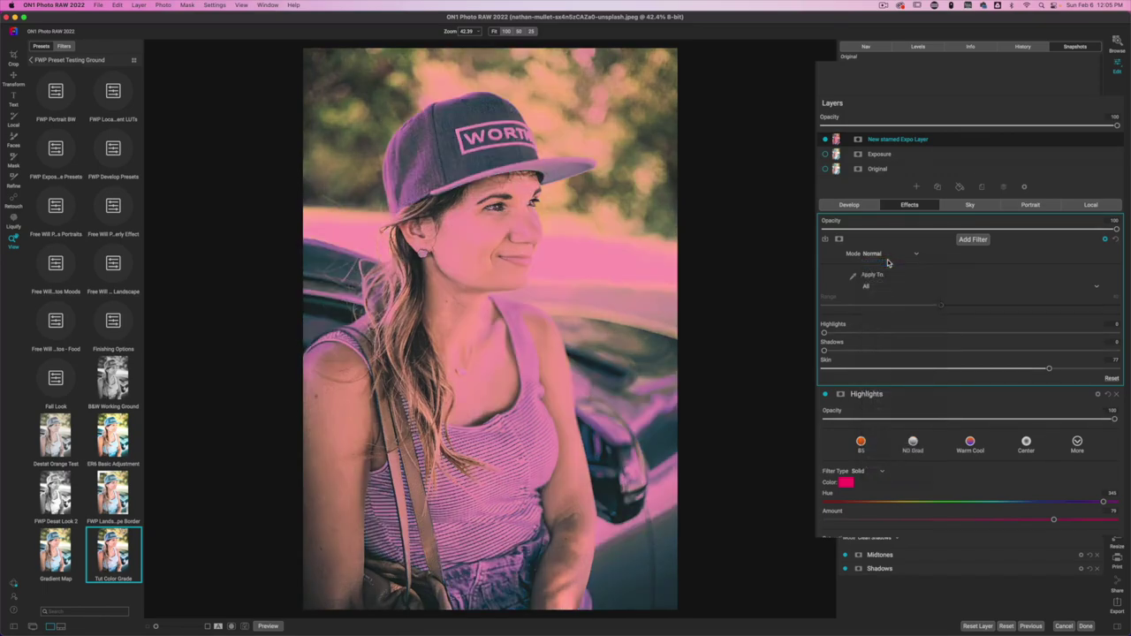
pyautogui.click(888, 258)
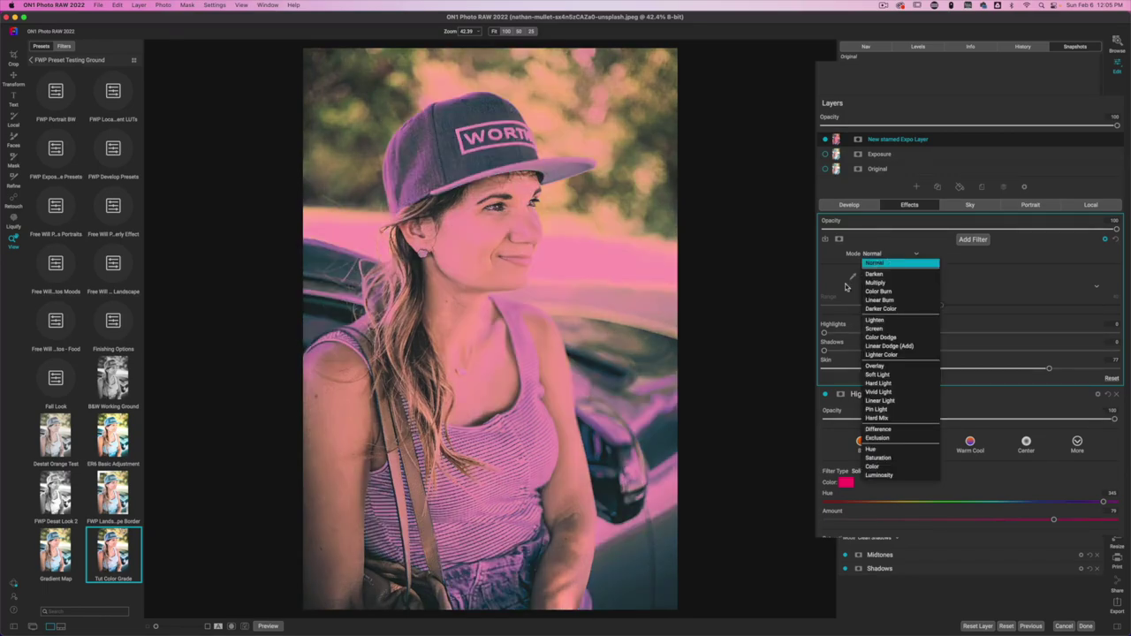
pyautogui.click(875, 375)
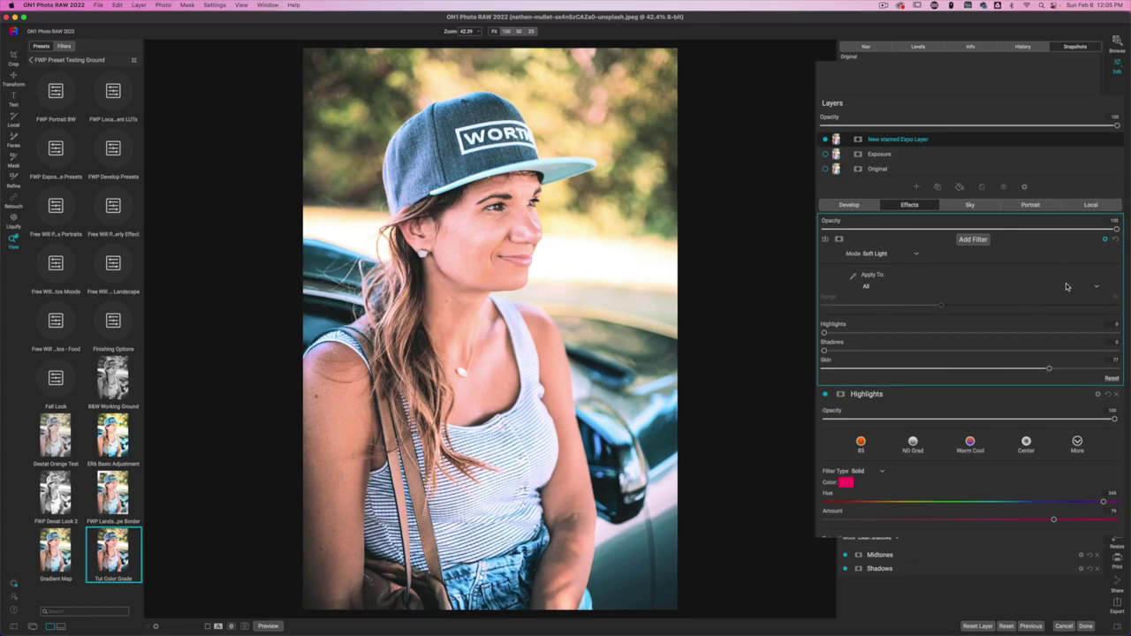
pyautogui.click(1105, 239)
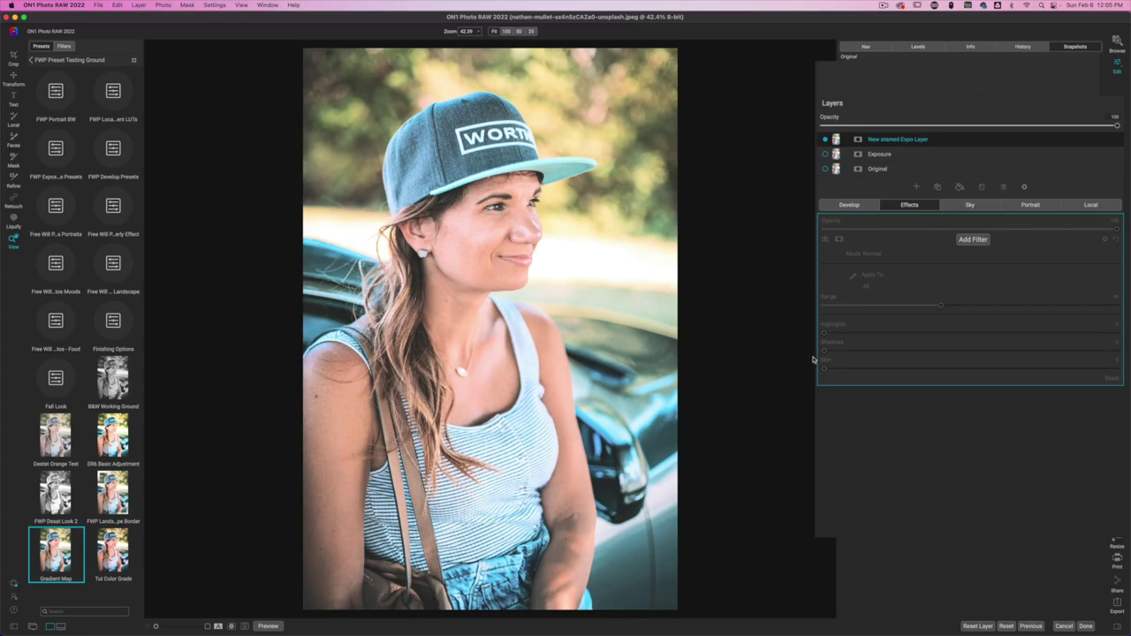
# - Reset the layer's Local adjustments and return to the Gradient Map filters, collapsing the base and Highlights (GM) panels
pyautogui.press('k')
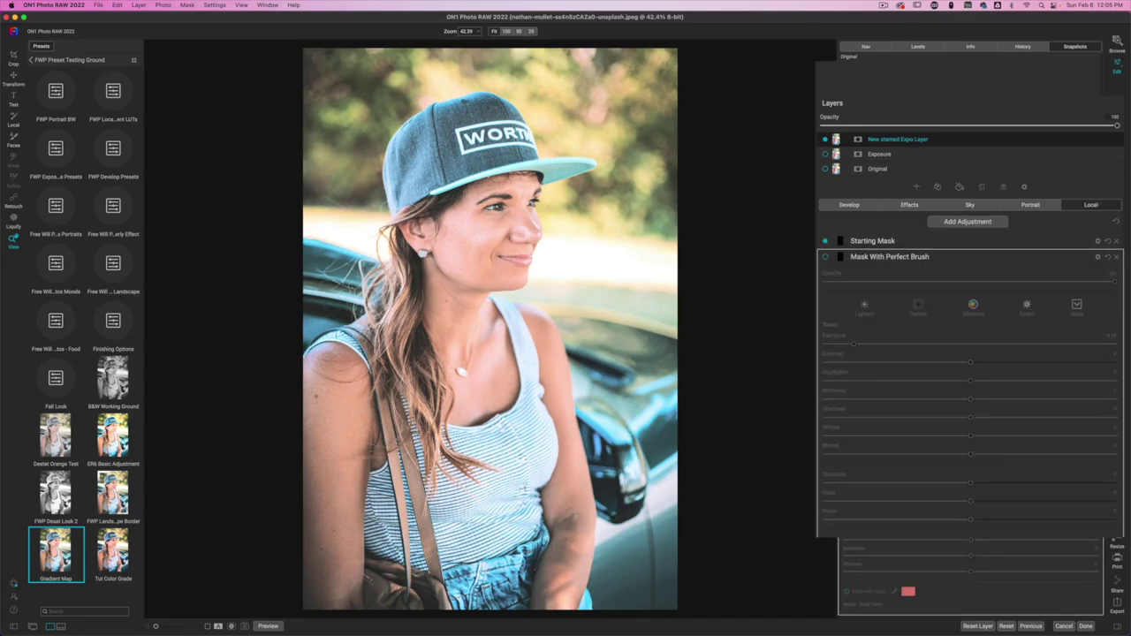
pyautogui.click(1116, 222)
pyautogui.click(911, 208)
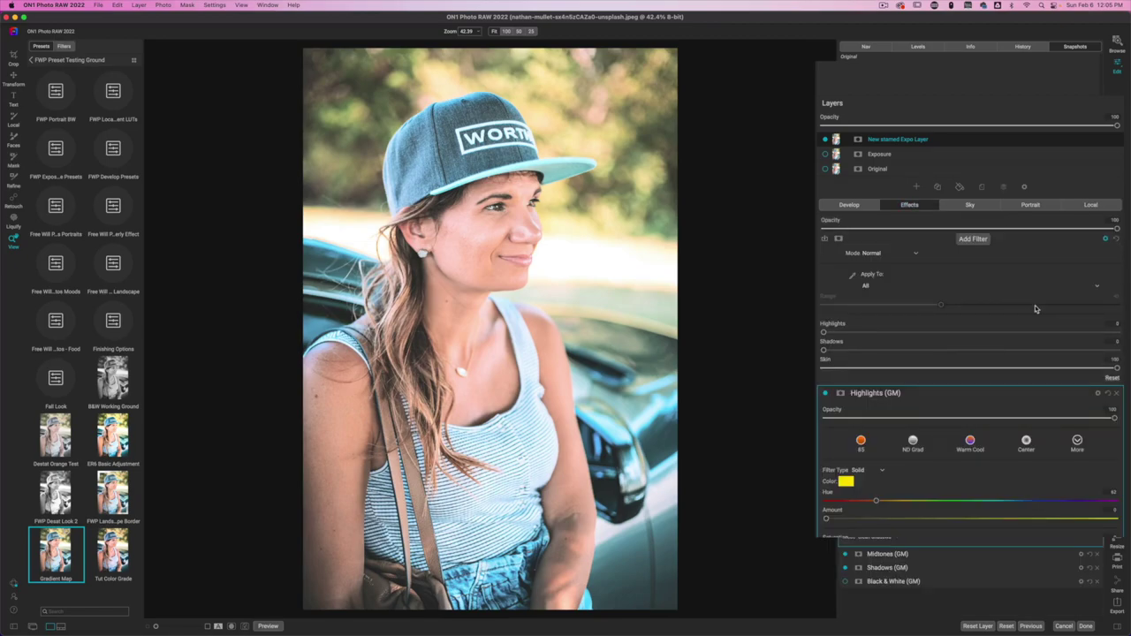
pyautogui.click(1107, 241)
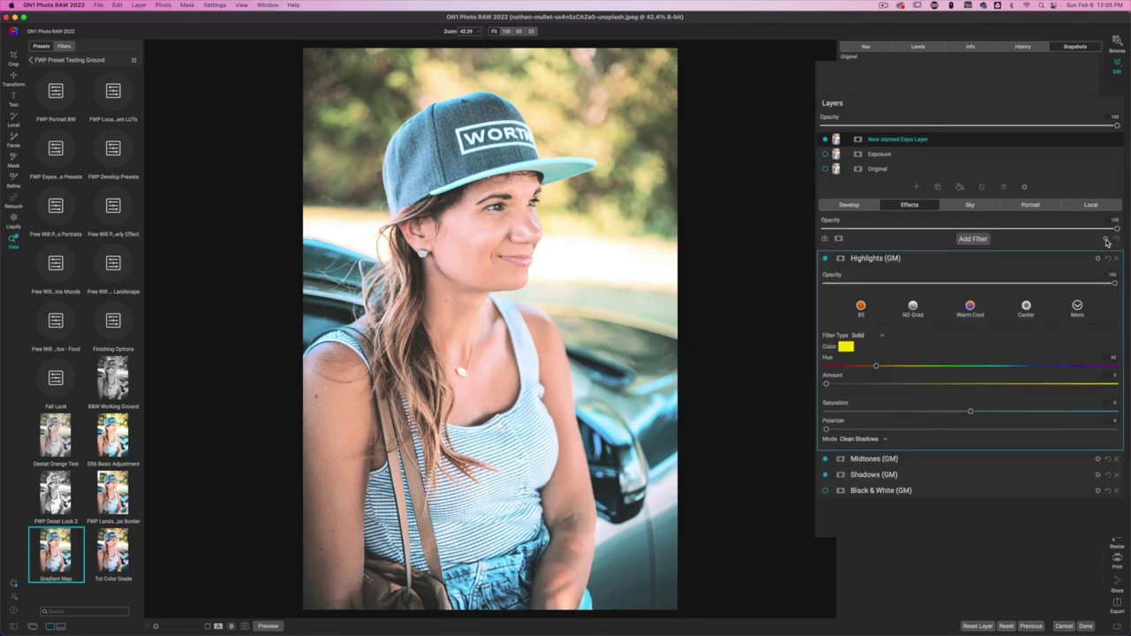
pyautogui.click(930, 261)
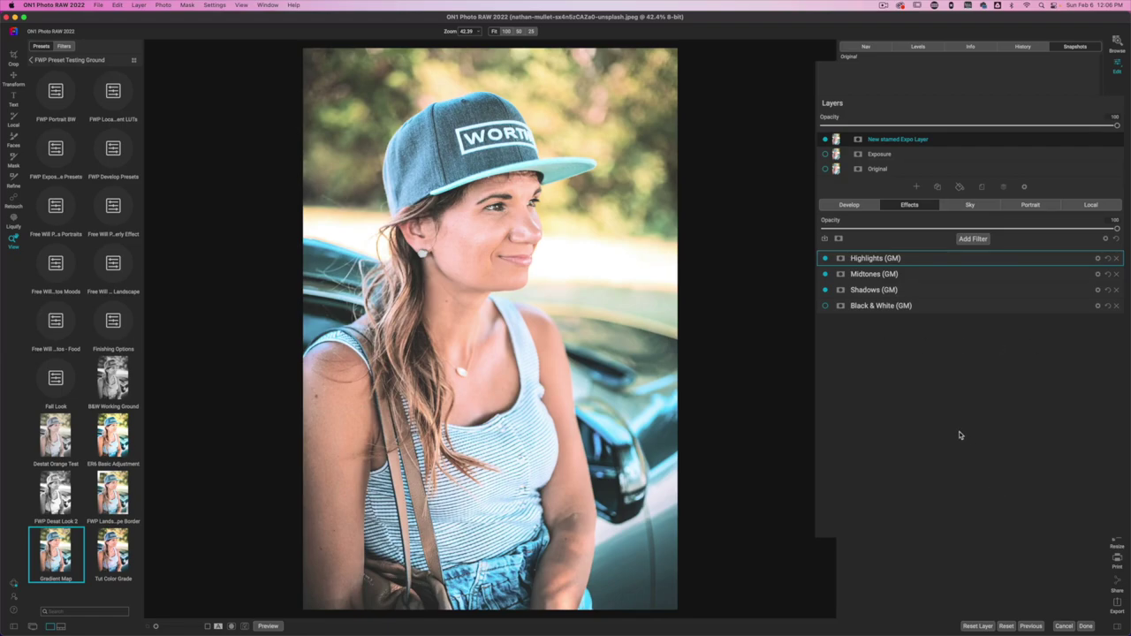
# - Tint Shadows (GM) light blue (5CC3F2) and raise its Amount to about 66
pyautogui.click(888, 292)
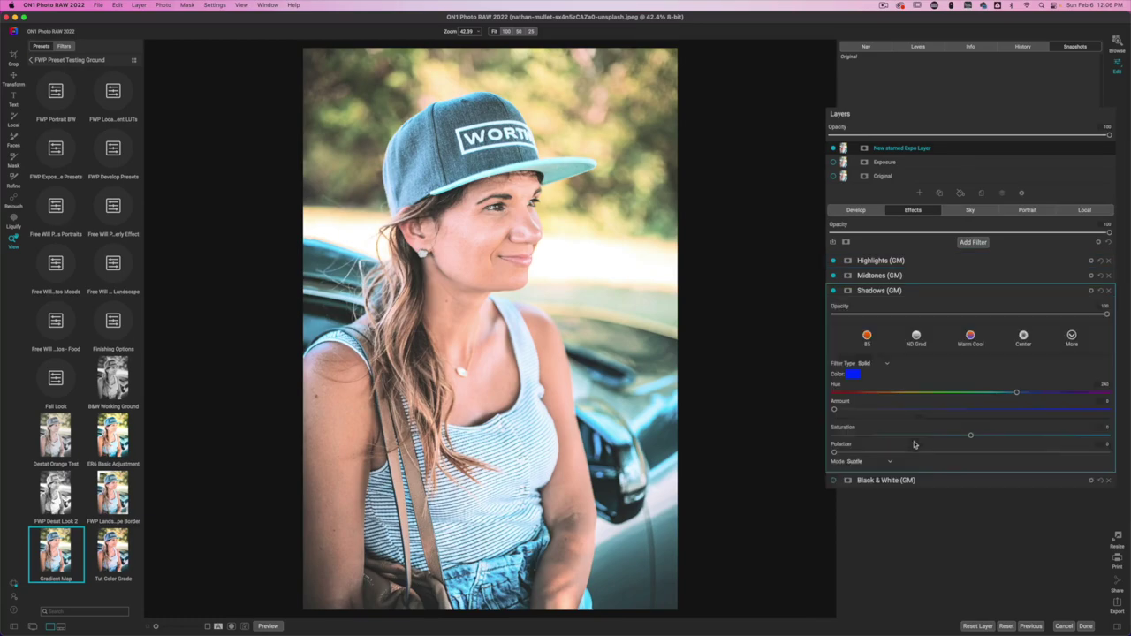
pyautogui.click(853, 376)
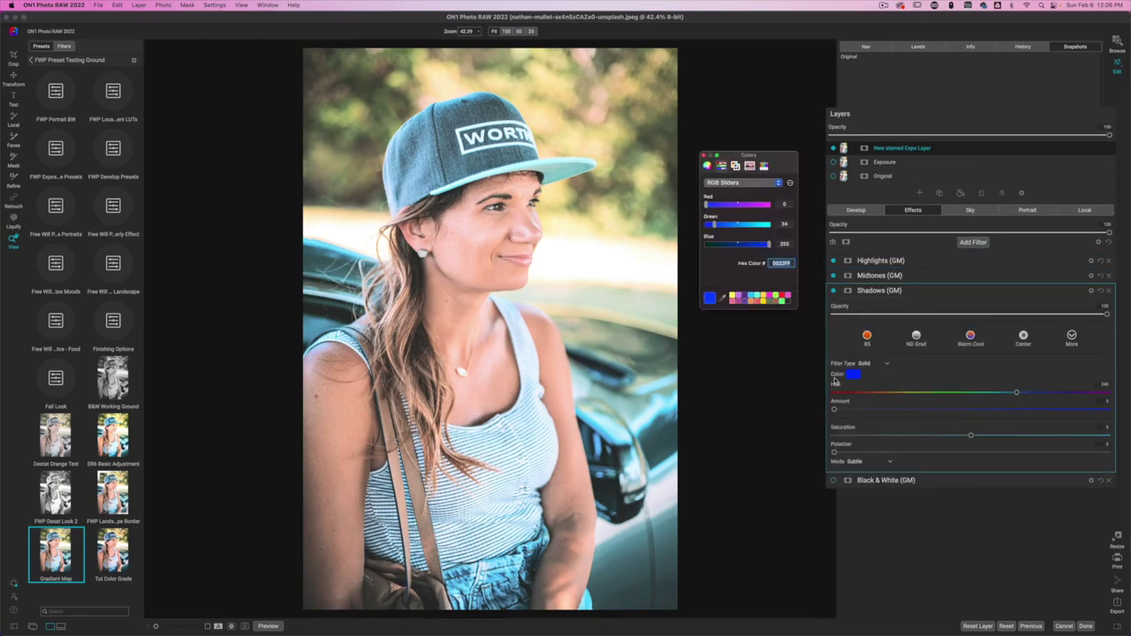
pyautogui.click(751, 298)
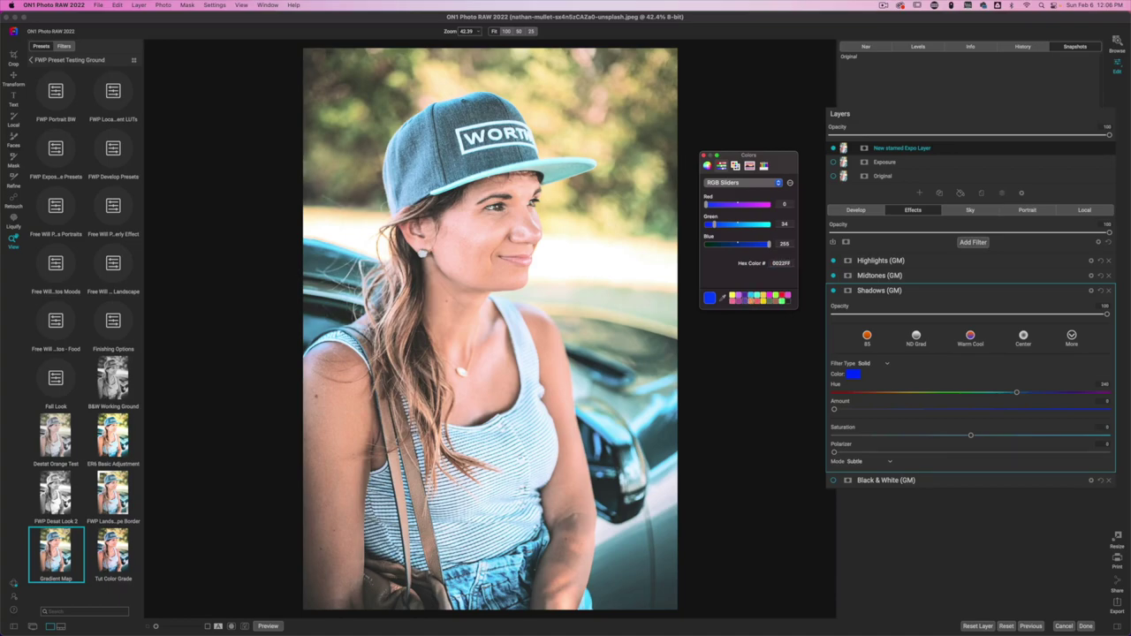
pyautogui.click(750, 297)
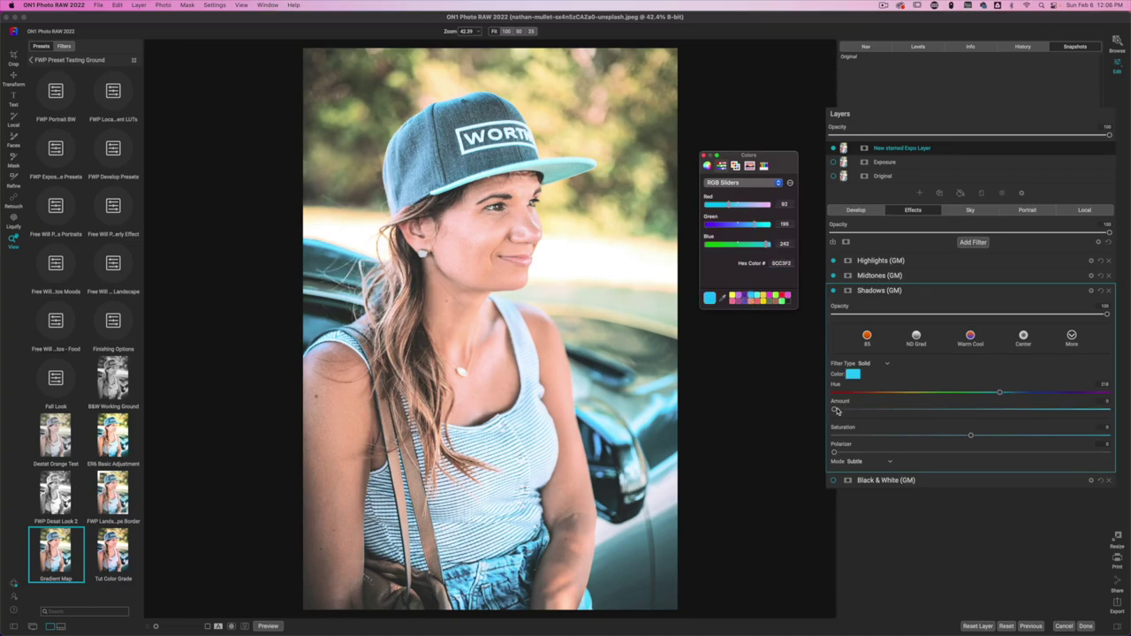
pyautogui.moveTo(875, 410); pyautogui.dragTo(1007, 404)
pyautogui.click(704, 156)
# - Strengthen the green Midtones (GM) and raise the yellow Highlights (GM) Amount to about 89
pyautogui.click(882, 276)
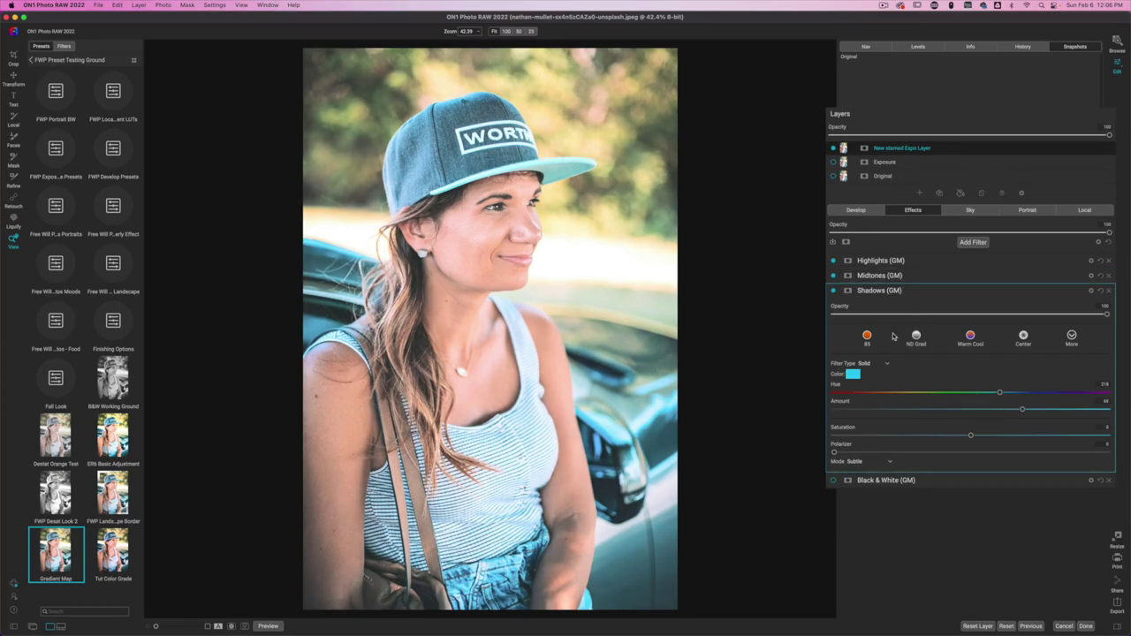
pyautogui.moveTo(835, 395); pyautogui.dragTo(1031, 399)
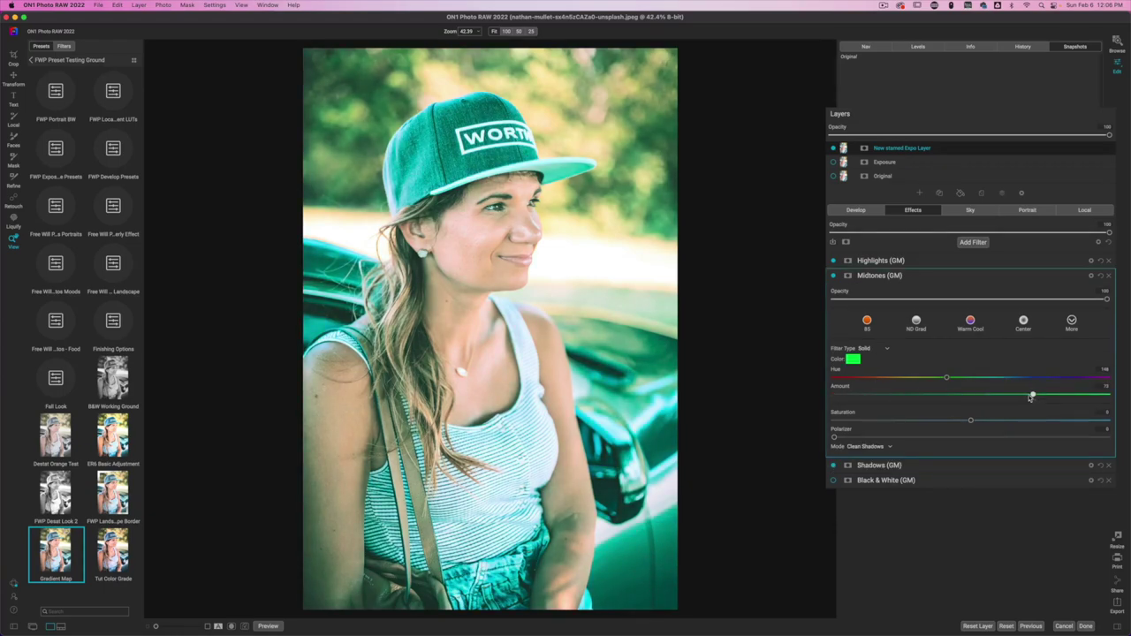
pyautogui.click(865, 262)
pyautogui.moveTo(834, 380); pyautogui.dragTo(1077, 387)
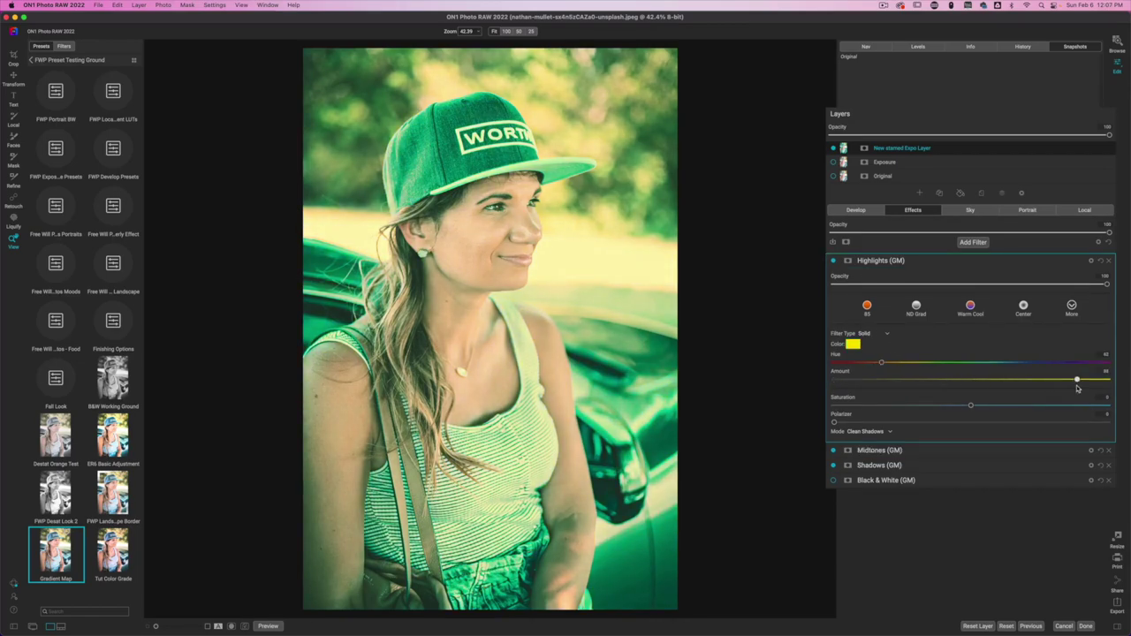
pyautogui.click(921, 263)
pyautogui.click(1099, 241)
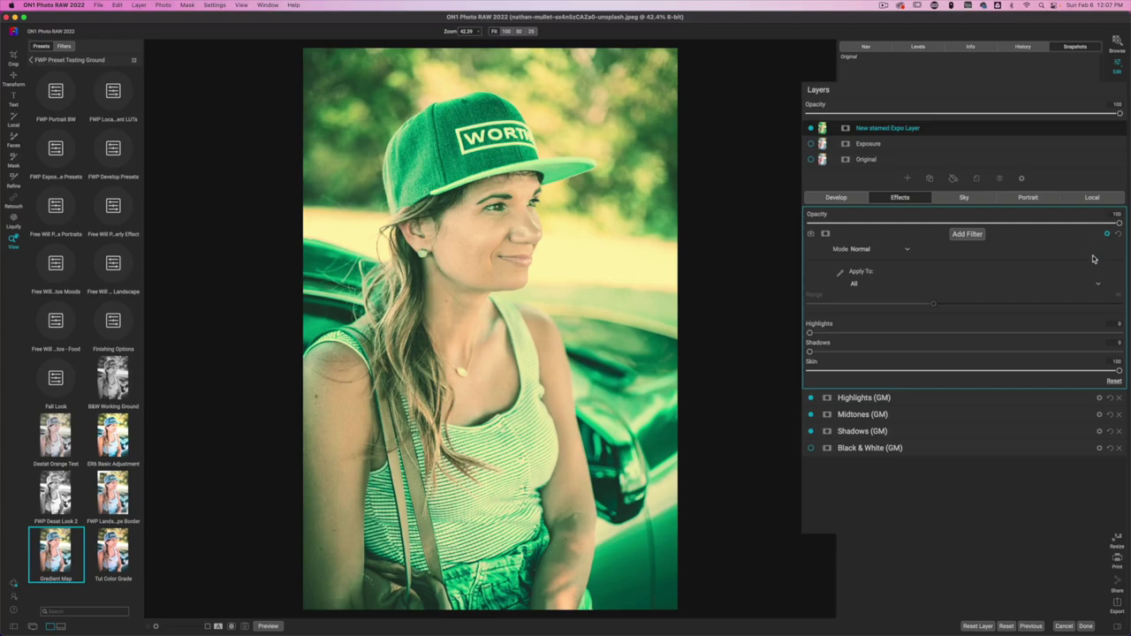
# - Set the filter stack blend mode to Soft Light and lower Effects opacity to 49
pyautogui.click(867, 248)
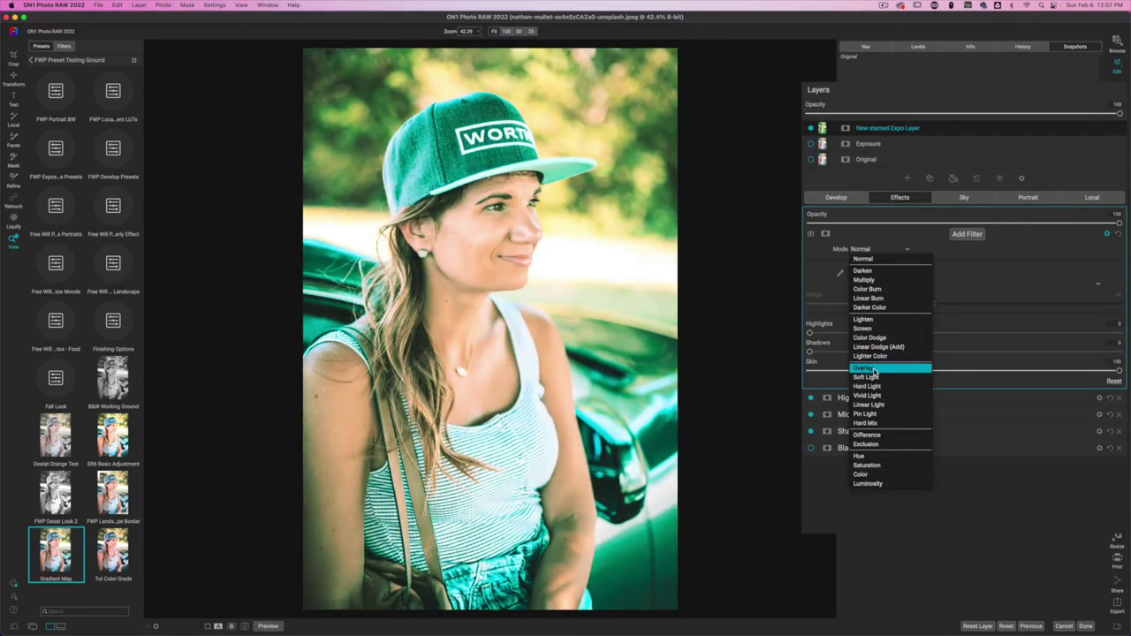
pyautogui.click(873, 377)
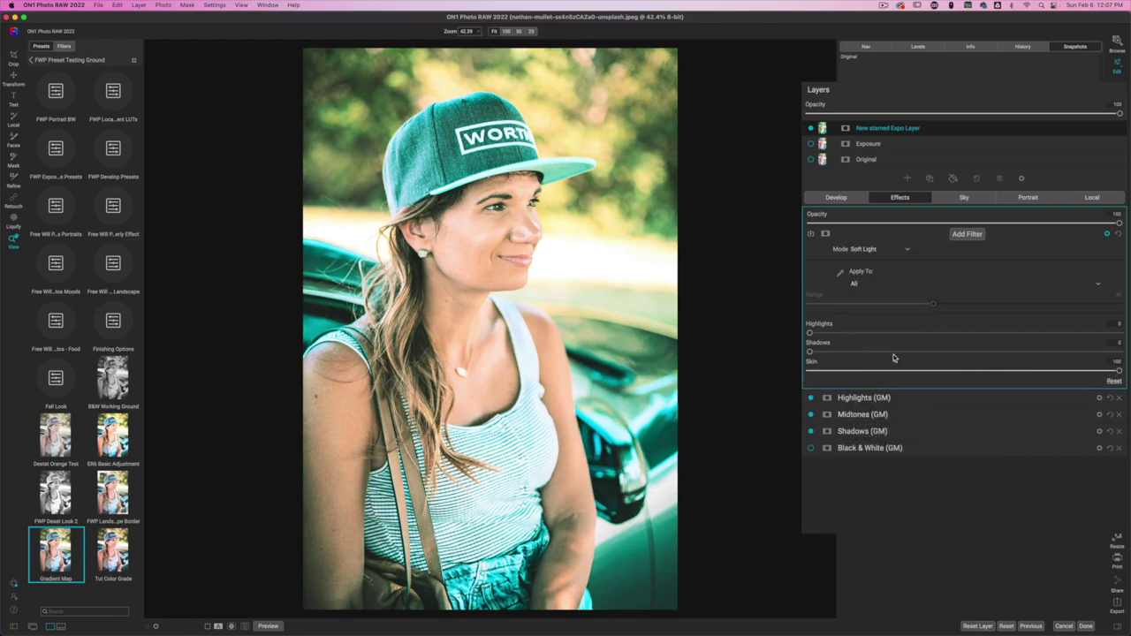
pyautogui.click(1108, 235)
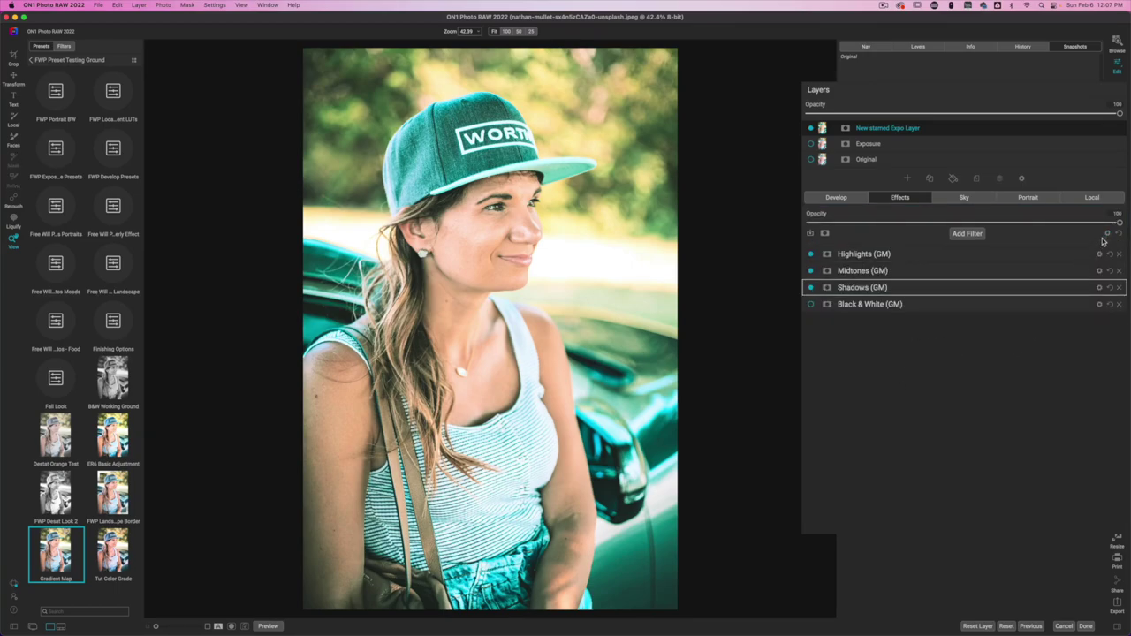
pyautogui.moveTo(1119, 224); pyautogui.dragTo(962, 232)
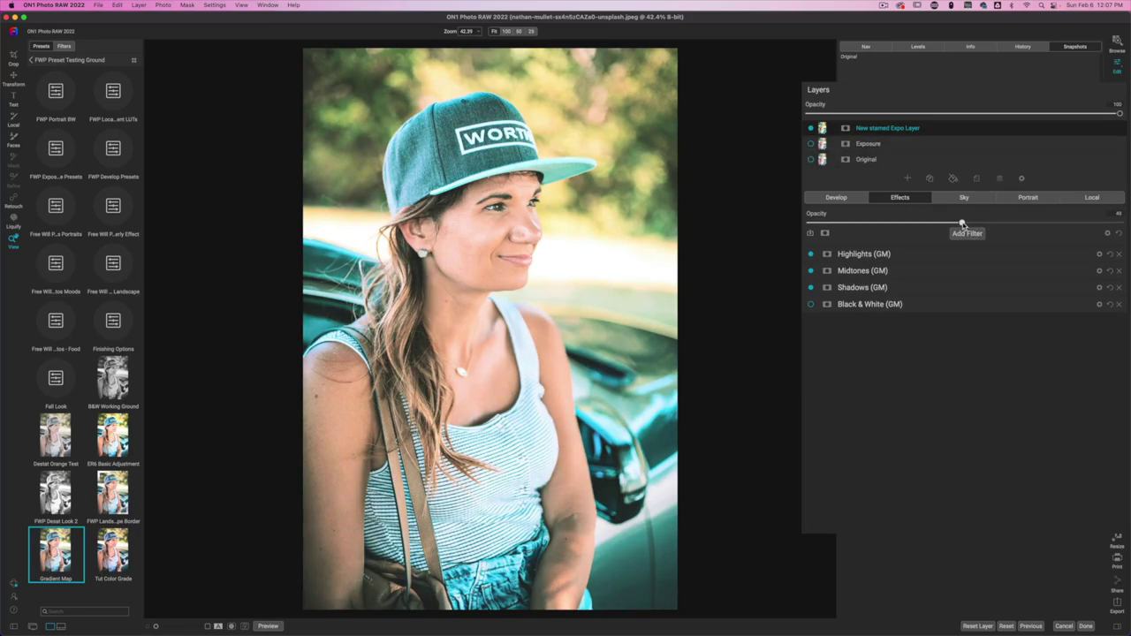
# - Restore Effects opacity to 100, fade the stamped layer to about 44 opacity, and compare layer visibility
pyautogui.moveTo(961, 225); pyautogui.dragTo(1120, 224)
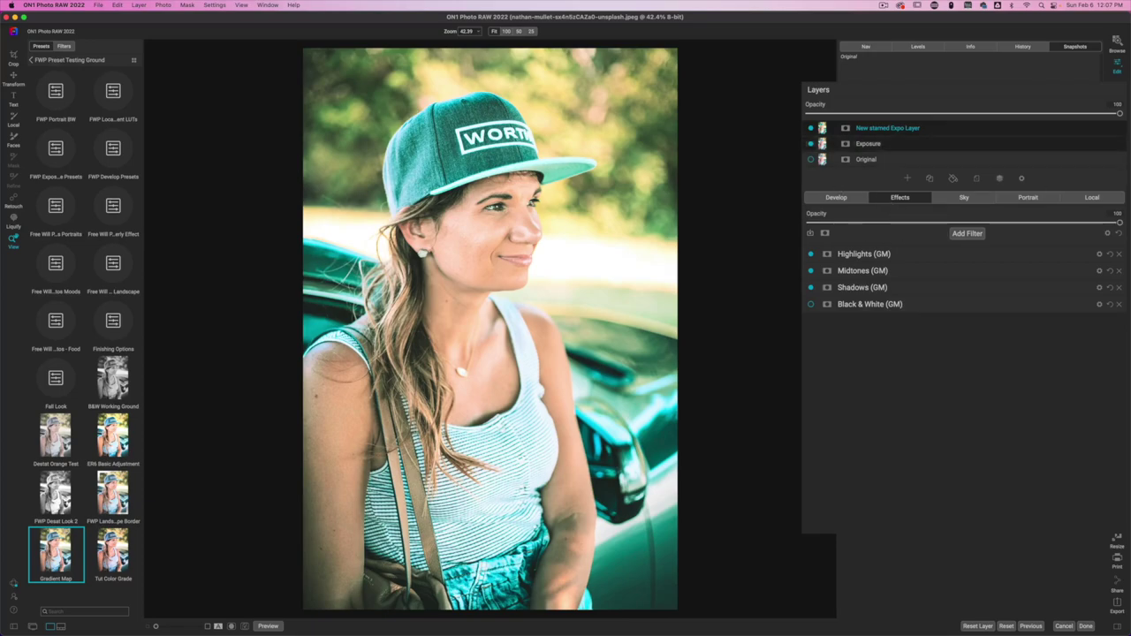
pyautogui.moveTo(1119, 116); pyautogui.dragTo(894, 130)
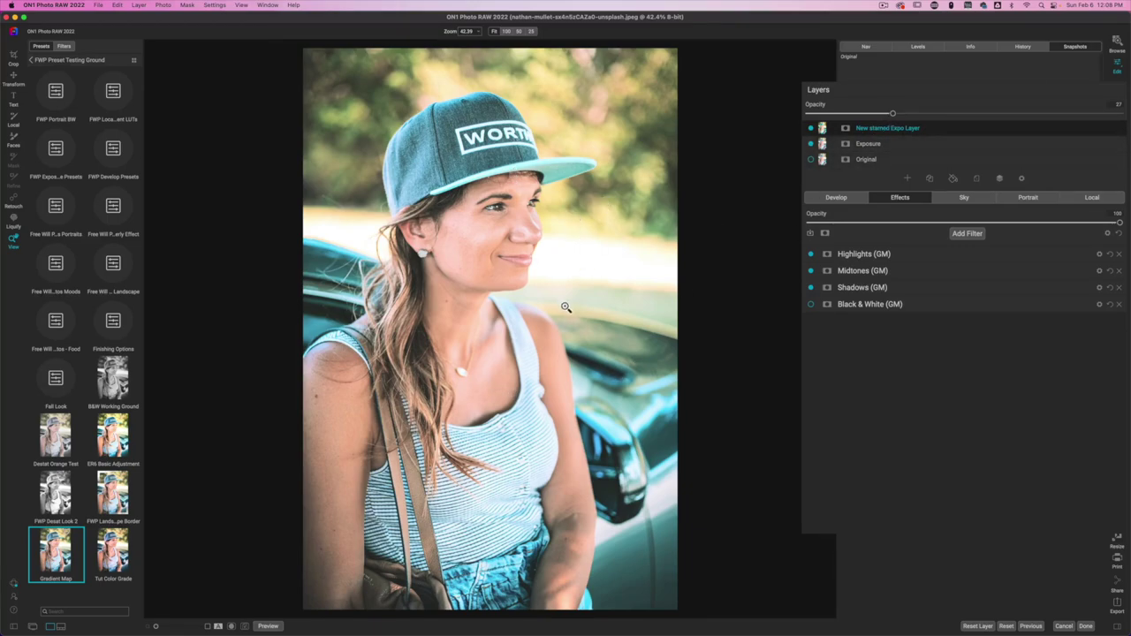
pyautogui.click(811, 143)
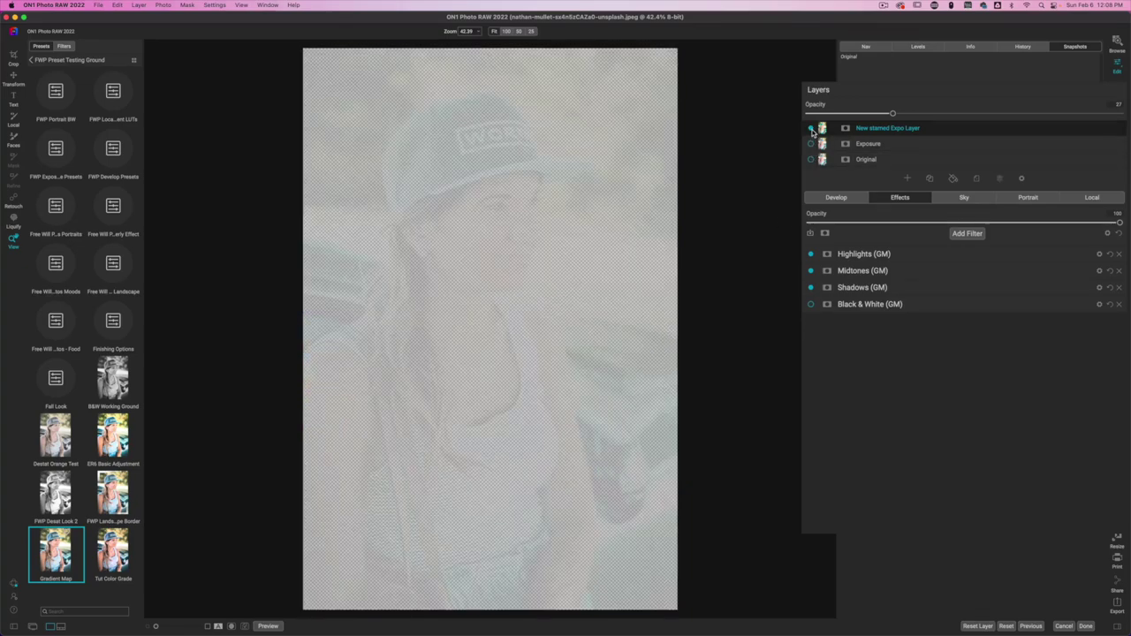
pyautogui.click(811, 130)
pyautogui.click(811, 130)
pyautogui.click(810, 144)
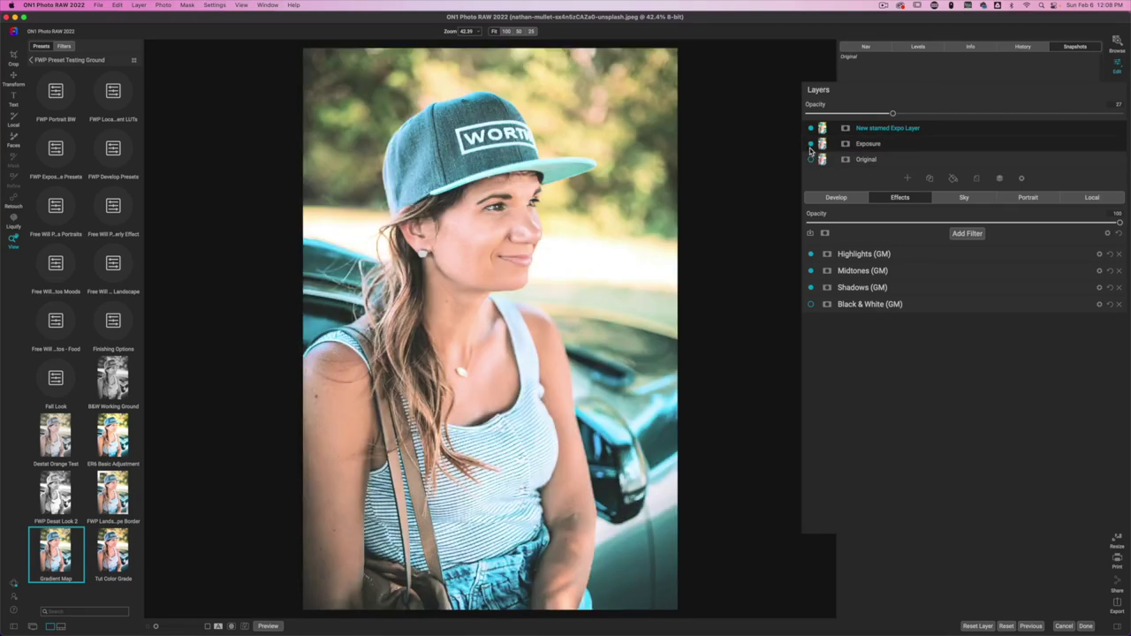
pyautogui.click(810, 145)
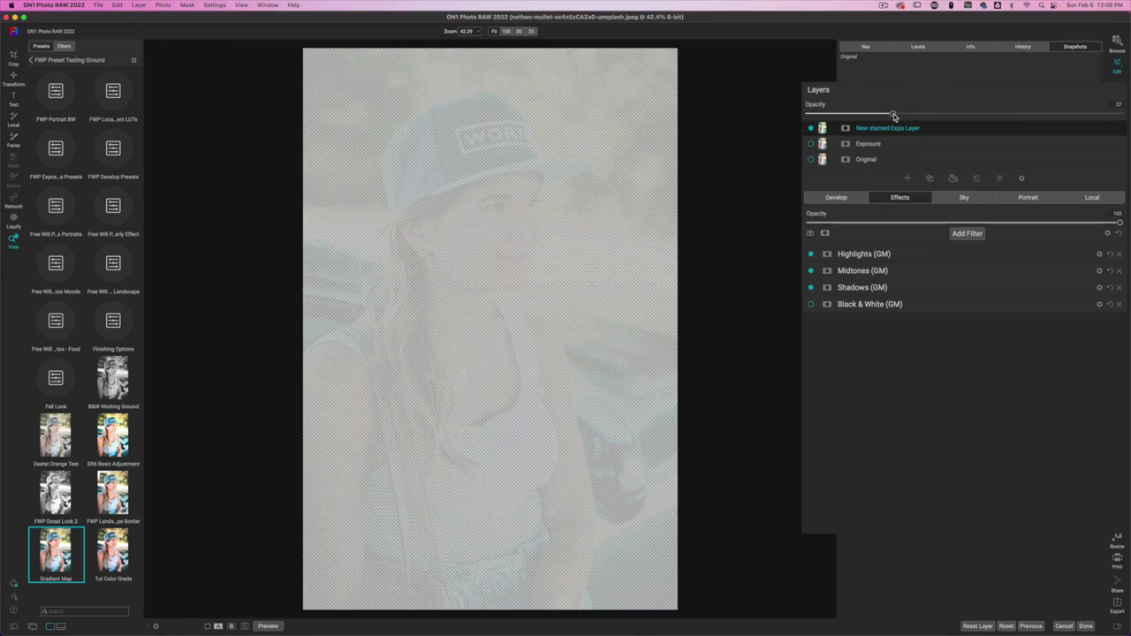
pyautogui.moveTo(896, 116); pyautogui.dragTo(947, 114)
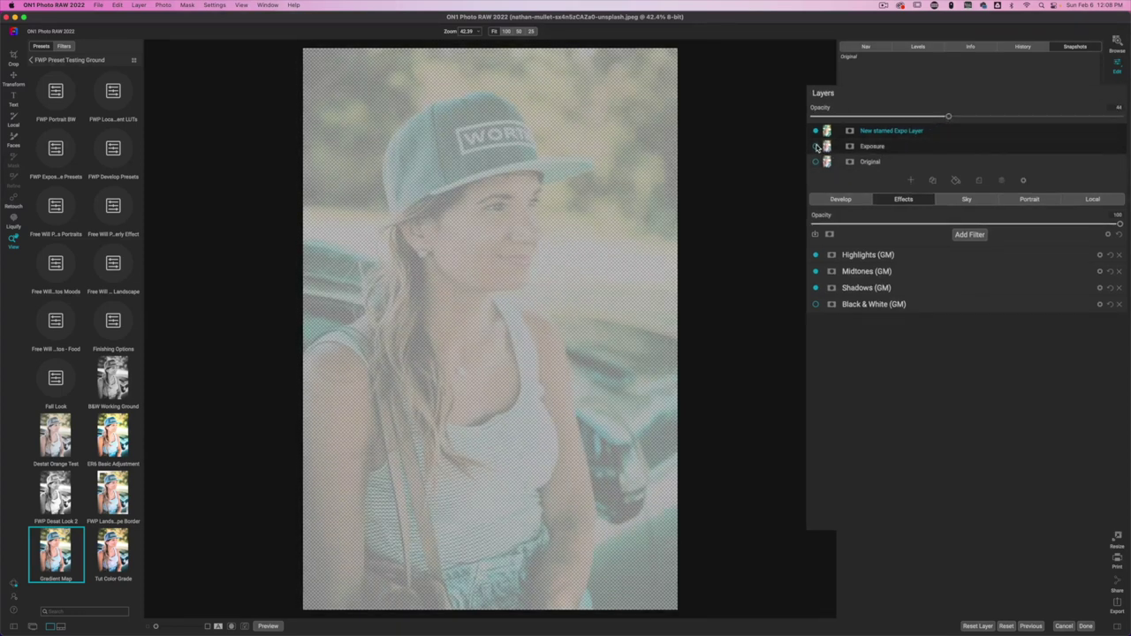